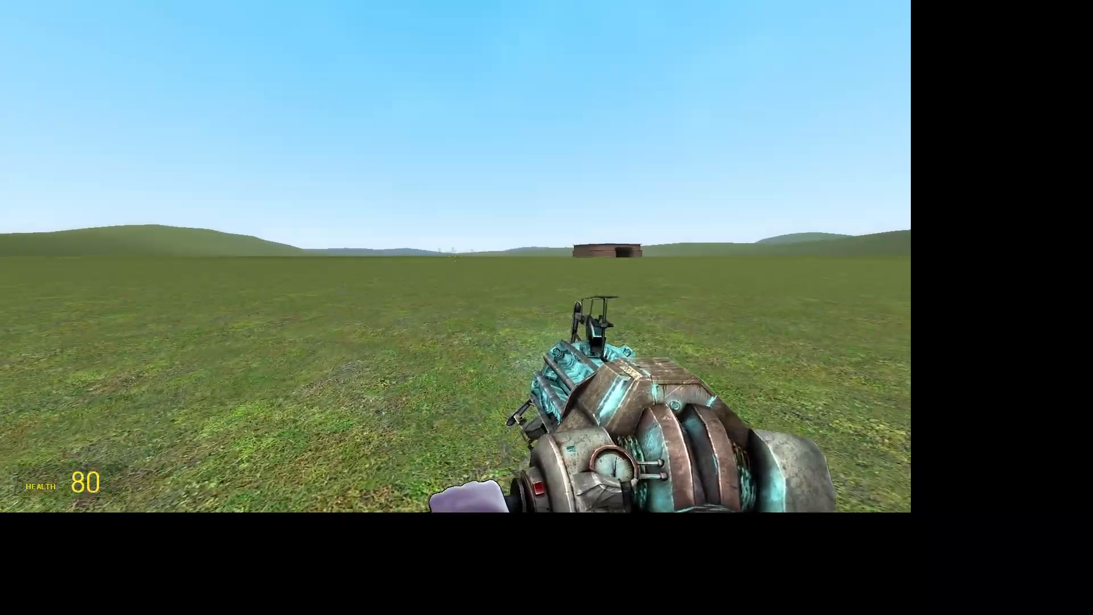
{"action": "left_click", "coordinate": [455, 257]}
{"action": "left_click", "coordinate": [455, 256]}
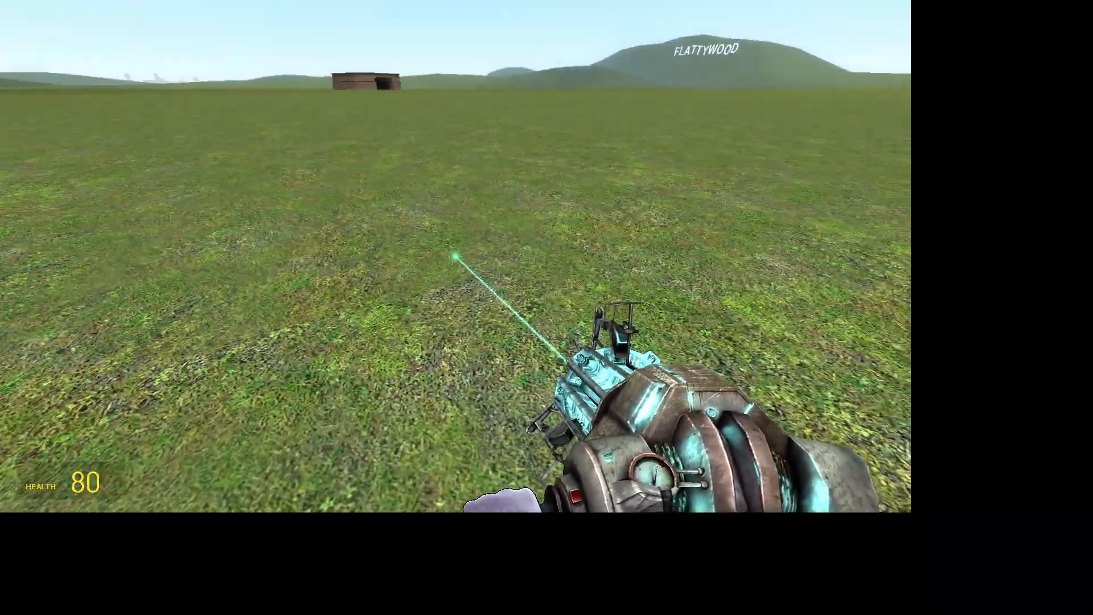
{"action": "left_click", "coordinate": [455, 256]}
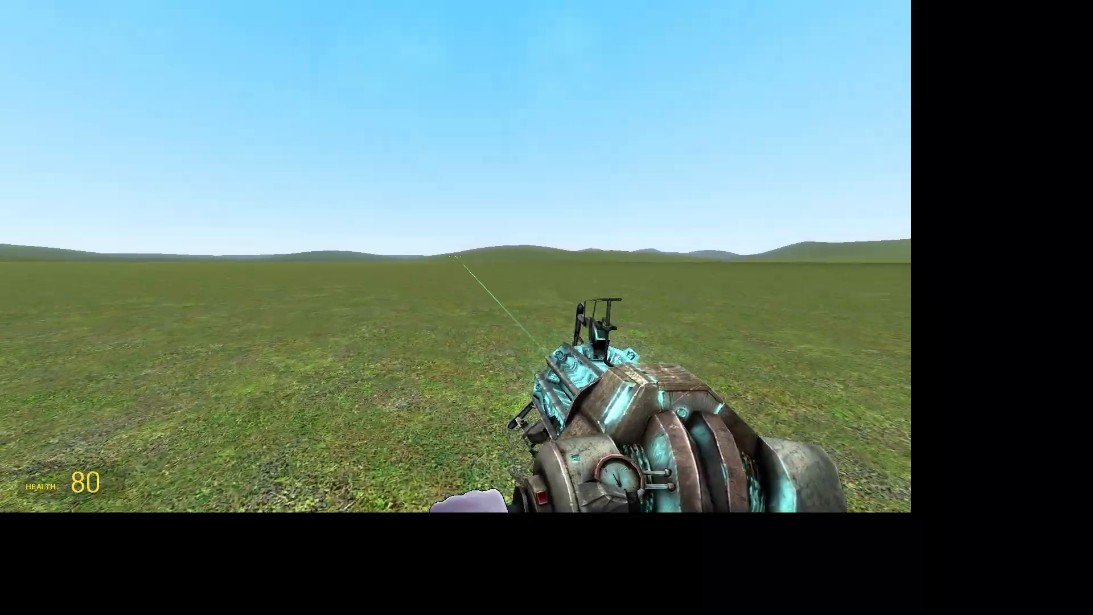
{"action": "left_click", "coordinate": [455, 256]}
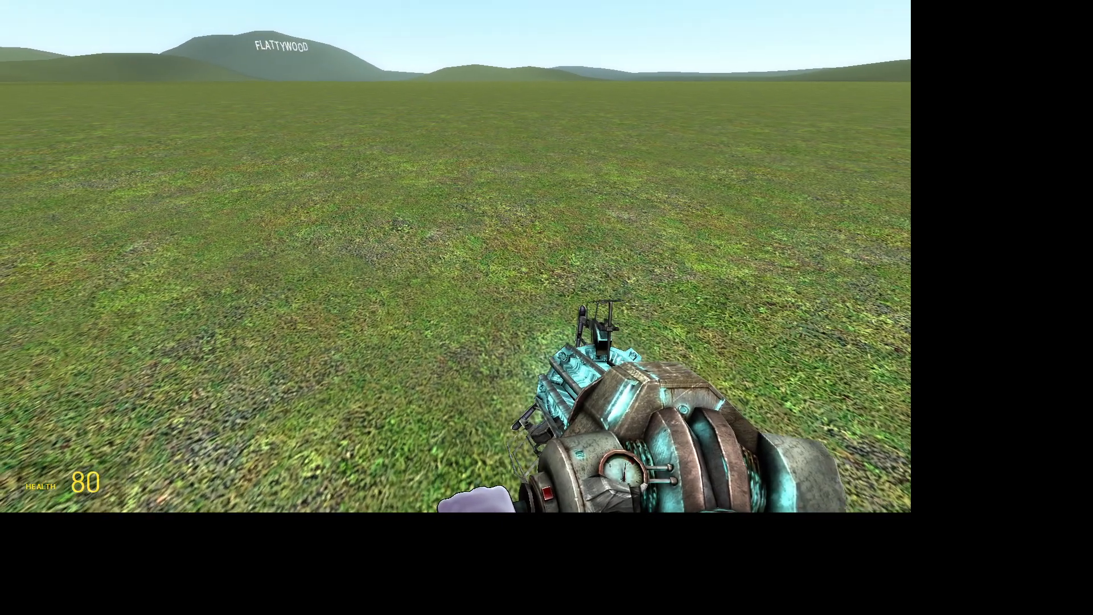
{"action": "left_click_drag", "start_coordinate": [455, 257], "coordinate": [456, 256]}
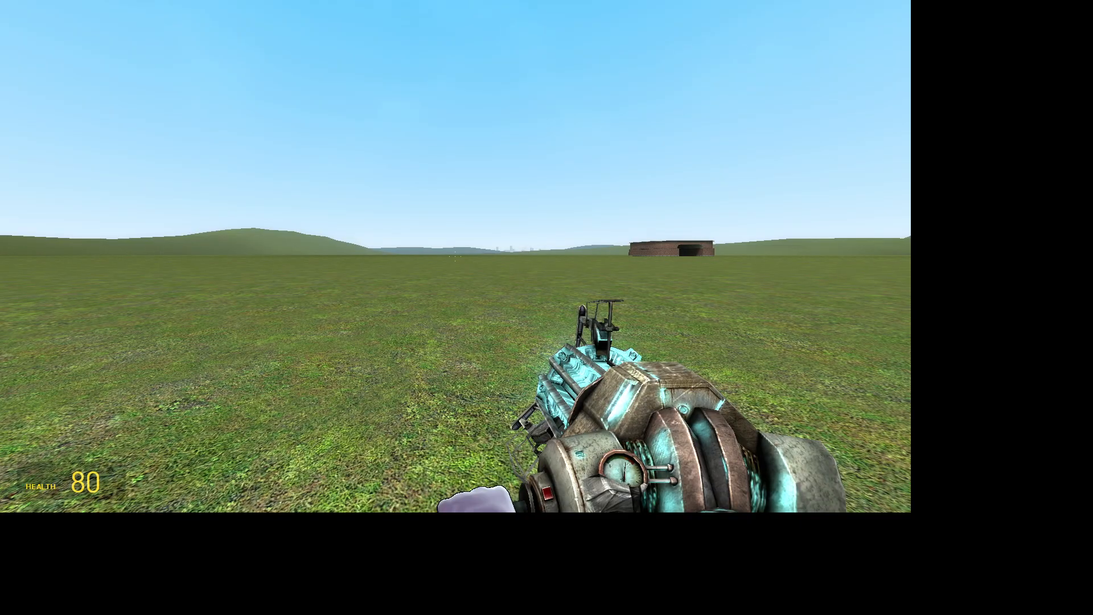
Toggle between game mode, full screen and the Particle Editor, ending with the editor in Tool Mode
{"action": "key", "text": "F10"}
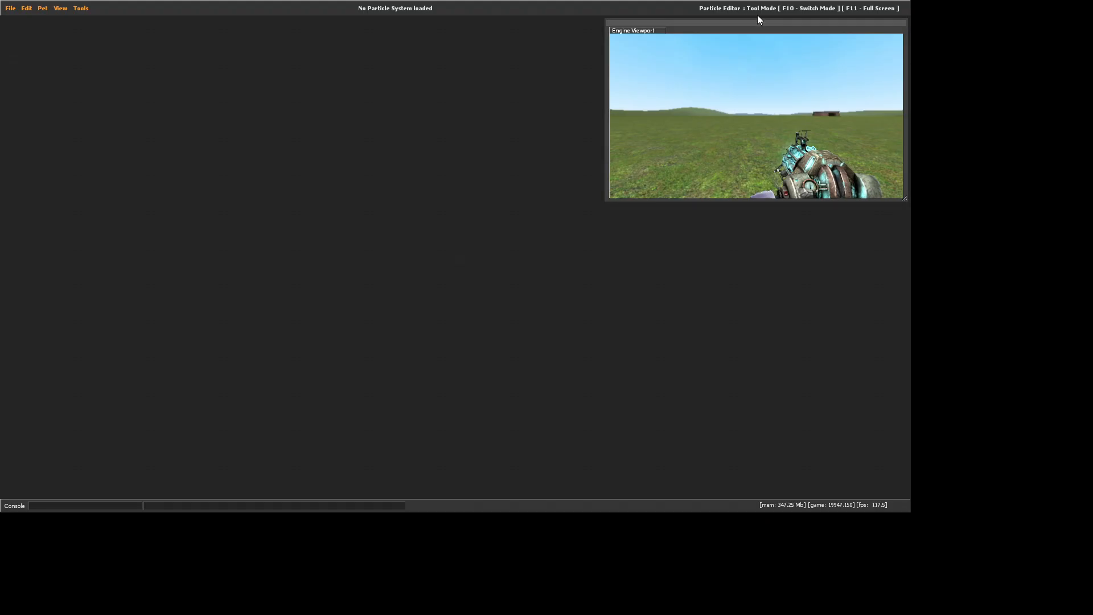
{"action": "key", "text": "F10"}
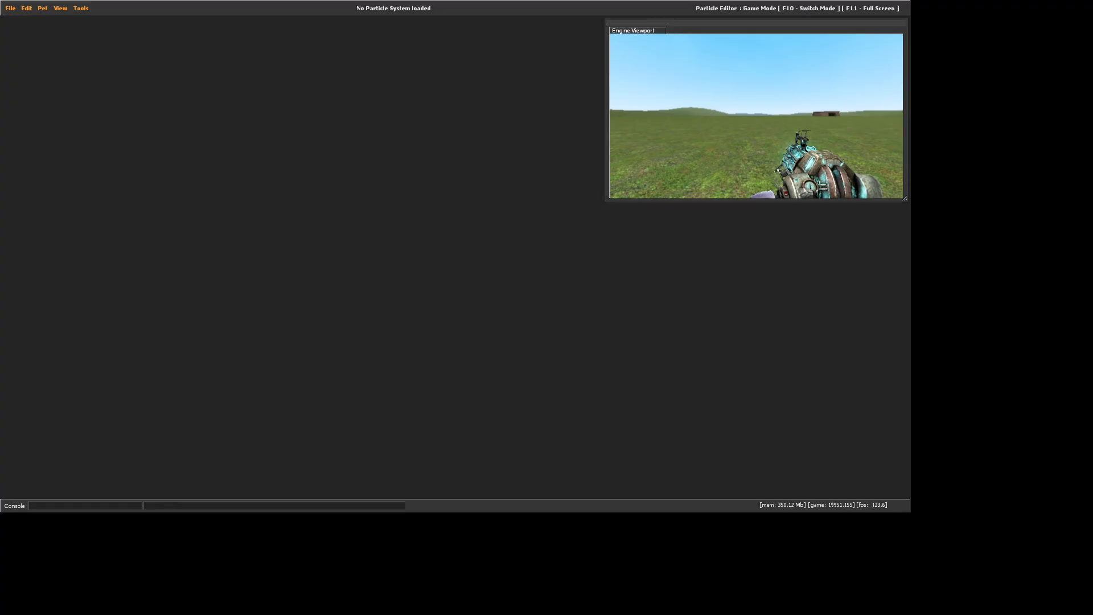
{"action": "key", "text": "F11"}
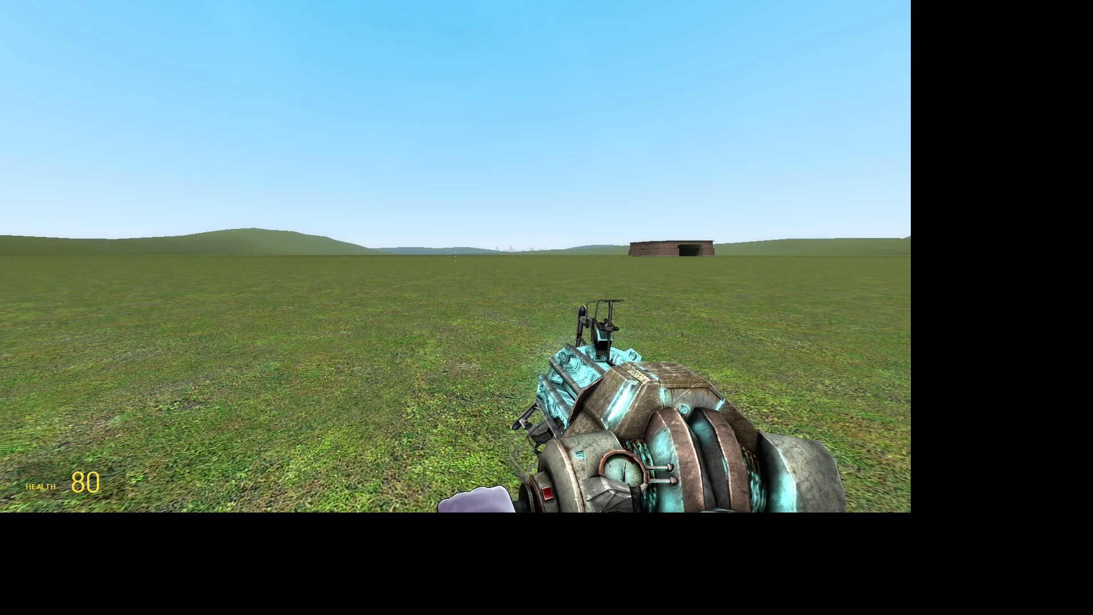
{"action": "key", "text": "F10"}
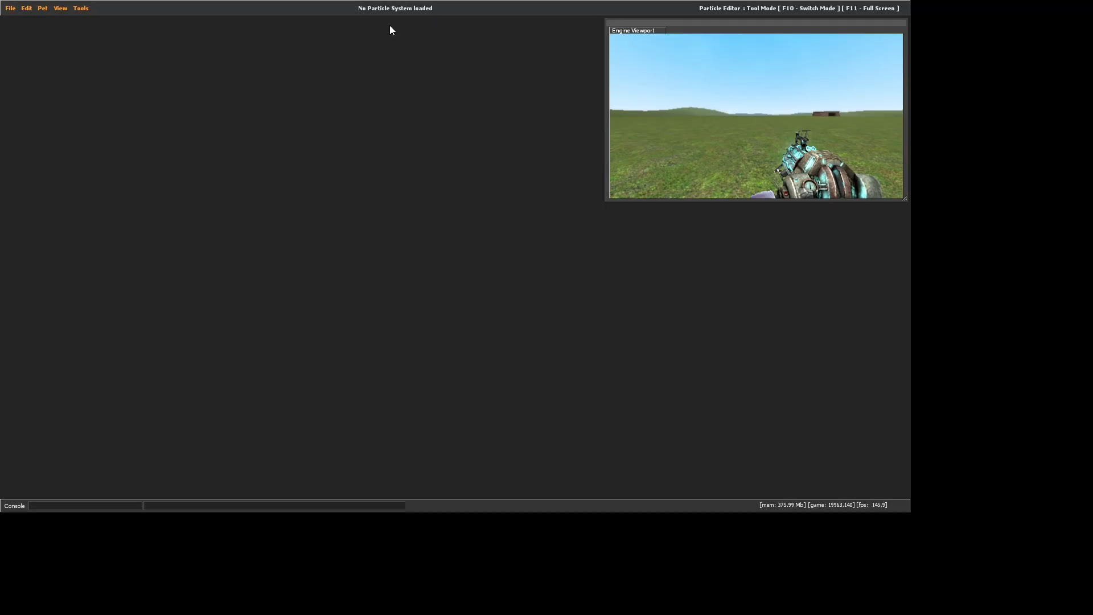
Switch to the Material Editor and return to the Particle Editor
{"action": "left_click", "coordinate": [80, 8]}
{"action": "left_click", "coordinate": [77, 9]}
{"action": "left_click", "coordinate": [77, 9]}
{"action": "left_click", "coordinate": [81, 31]}
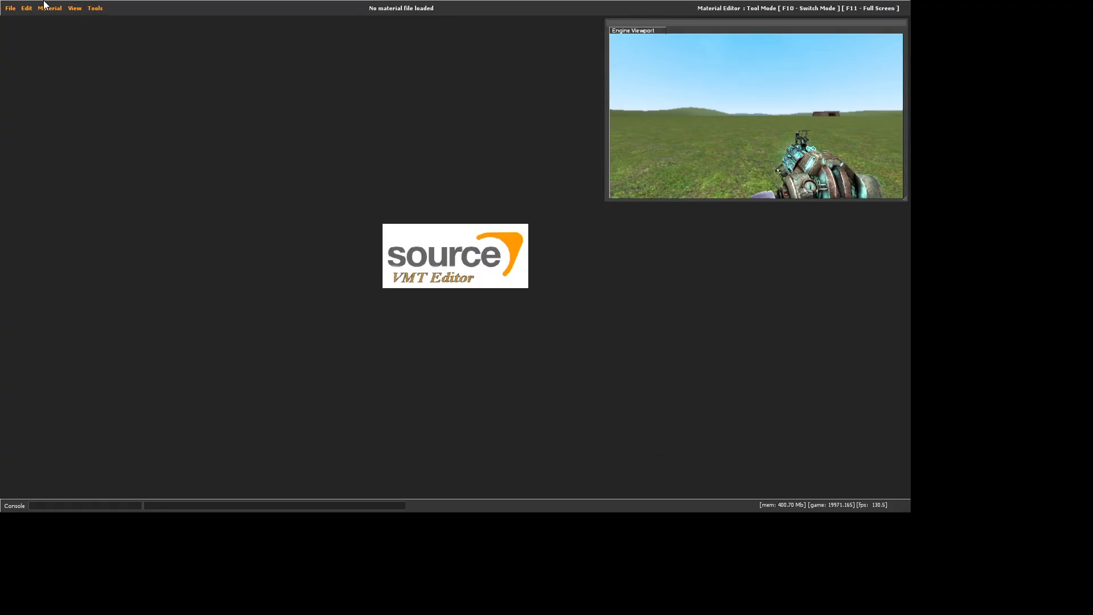
{"action": "left_click", "coordinate": [94, 8]}
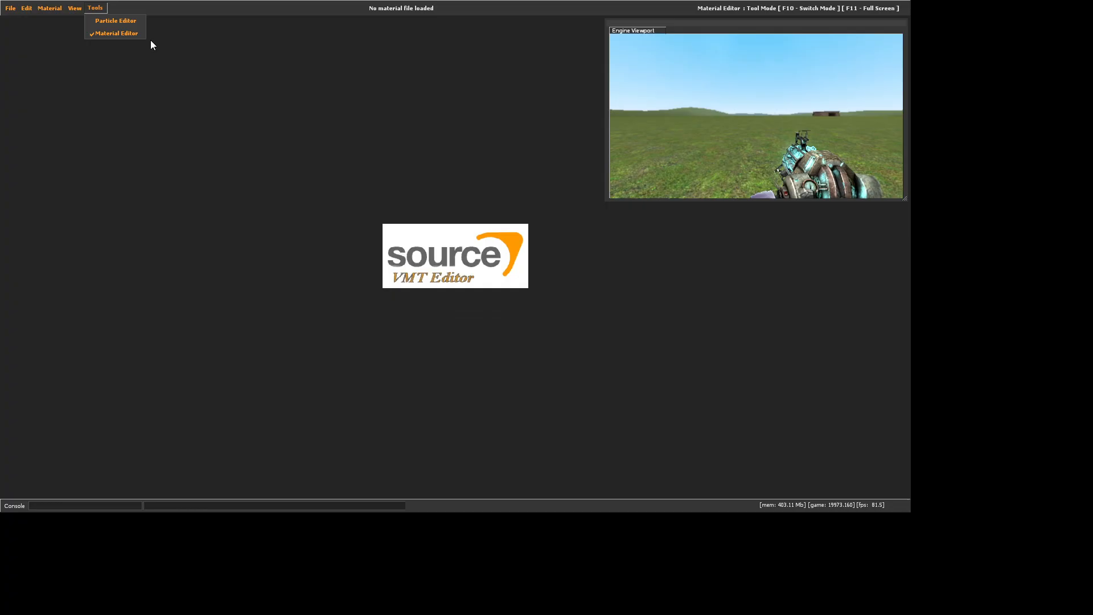
{"action": "left_click", "coordinate": [98, 20]}
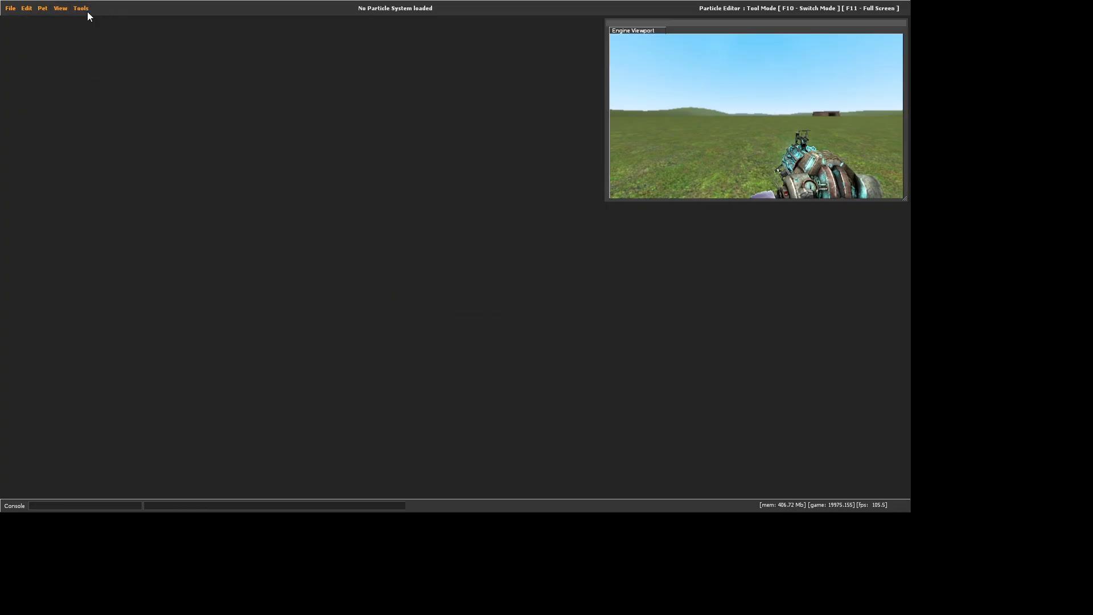
Browse the existing particle configuration files and tornado folders, closing the file browser without loading anything
{"action": "left_click", "coordinate": [11, 9]}
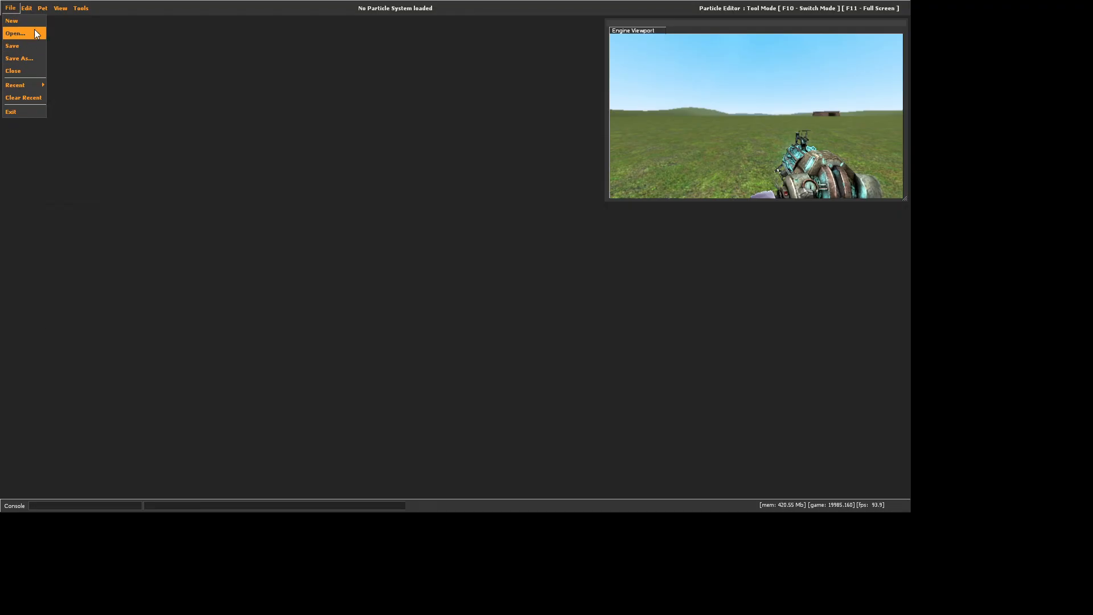
{"action": "left_click", "coordinate": [33, 36]}
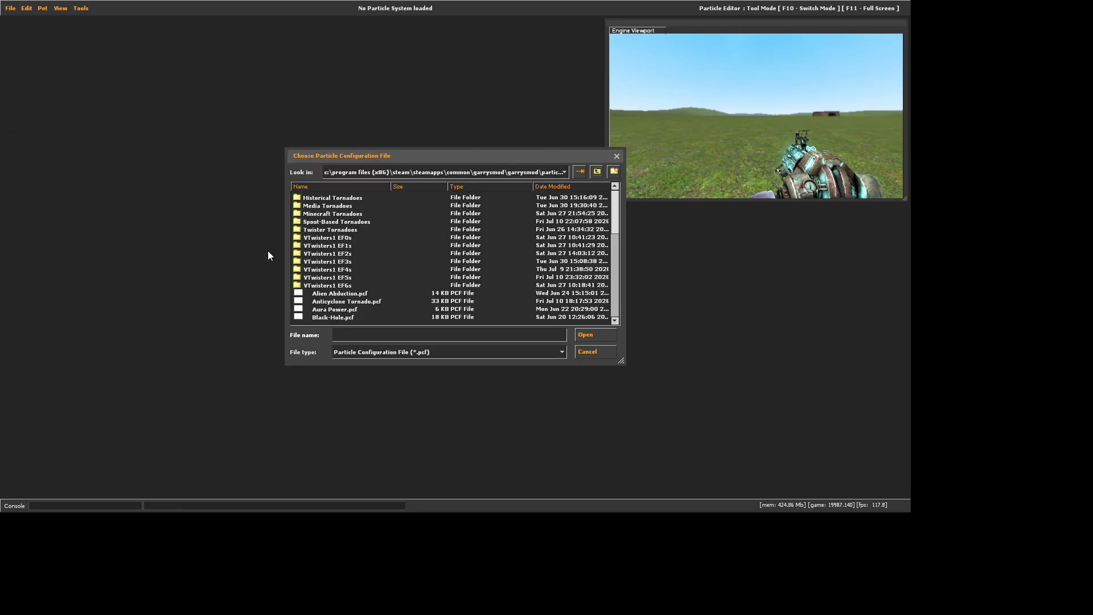
{"action": "scroll", "coordinate": [361, 271], "scroll_direction": "down", "scroll_amount": 5}
{"action": "scroll", "coordinate": [362, 267], "scroll_direction": "up", "scroll_amount": 5}
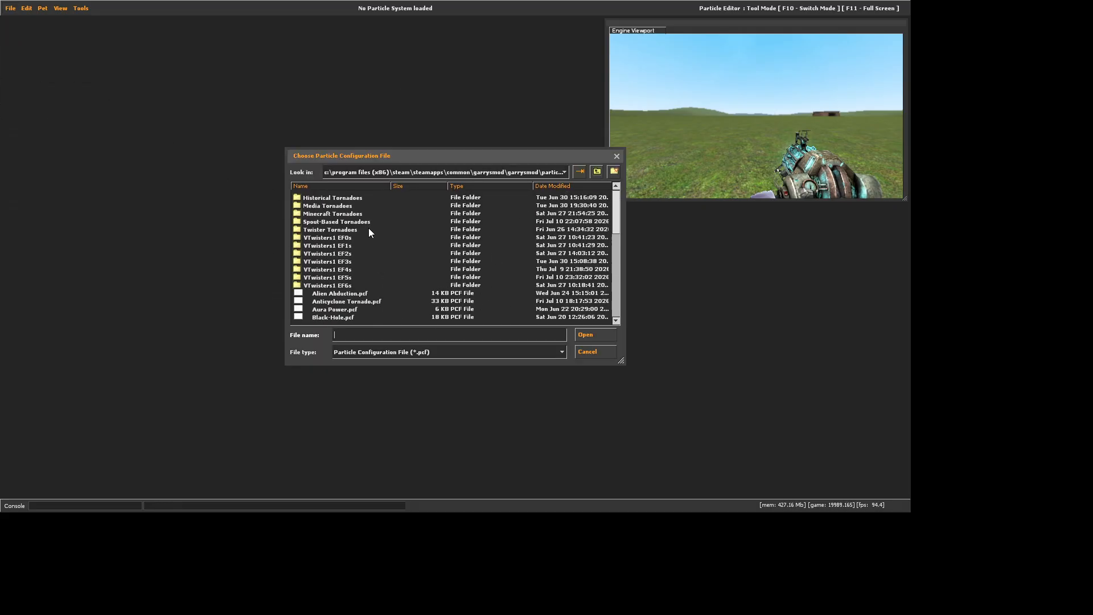
{"action": "scroll", "coordinate": [367, 235], "scroll_direction": "down", "scroll_amount": 4}
{"action": "scroll", "coordinate": [366, 237], "scroll_direction": "up", "scroll_amount": 4}
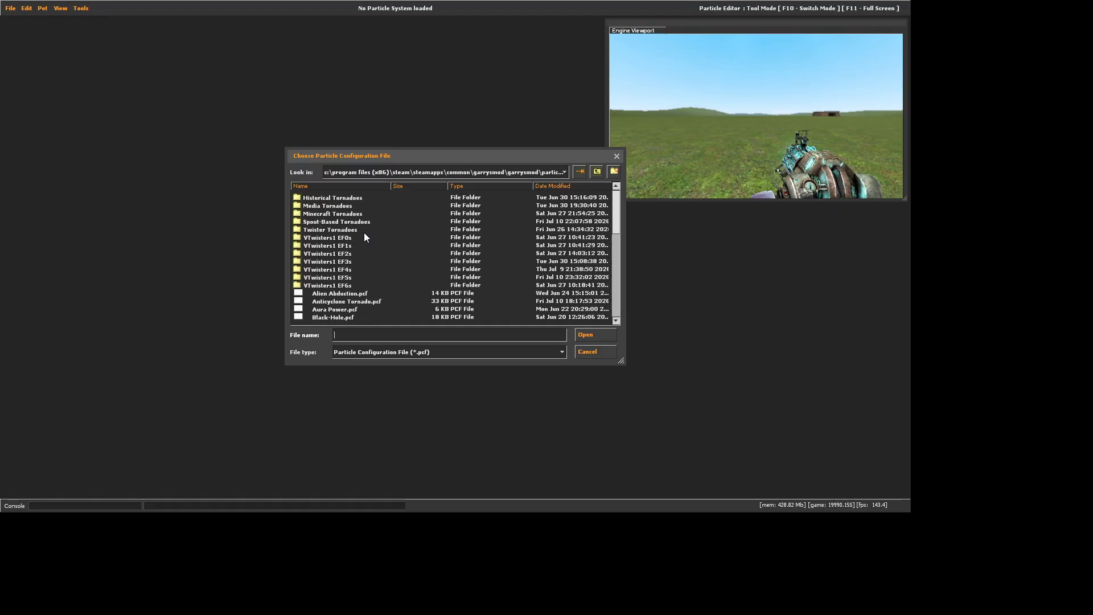
{"action": "left_click", "coordinate": [346, 287]}
{"action": "left_click", "coordinate": [607, 353]}
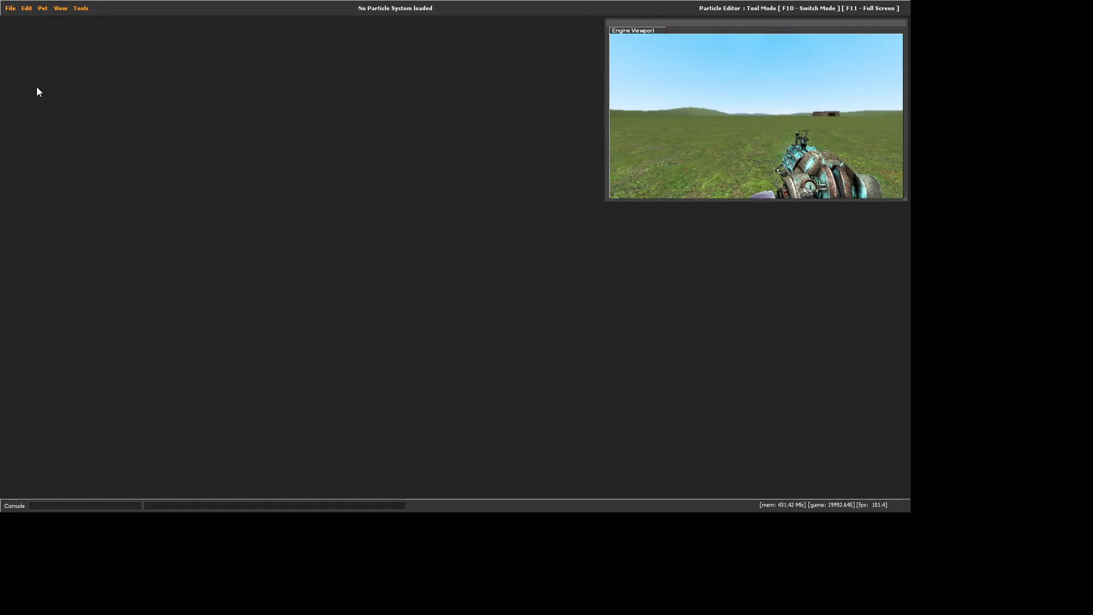
{"action": "left_click", "coordinate": [14, 10]}
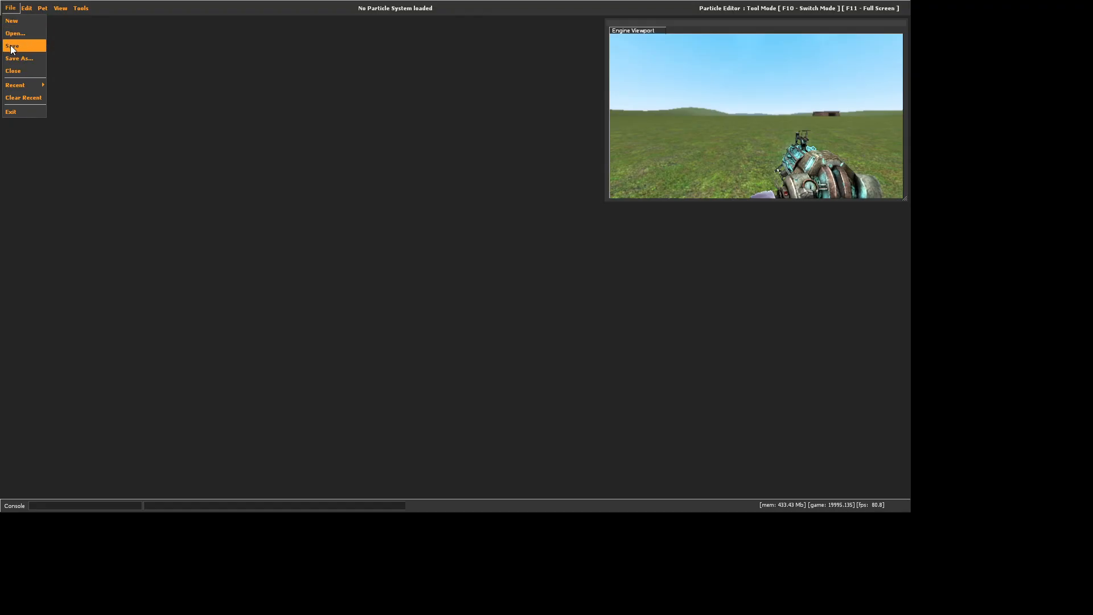
{"action": "left_click", "coordinate": [132, 68]}
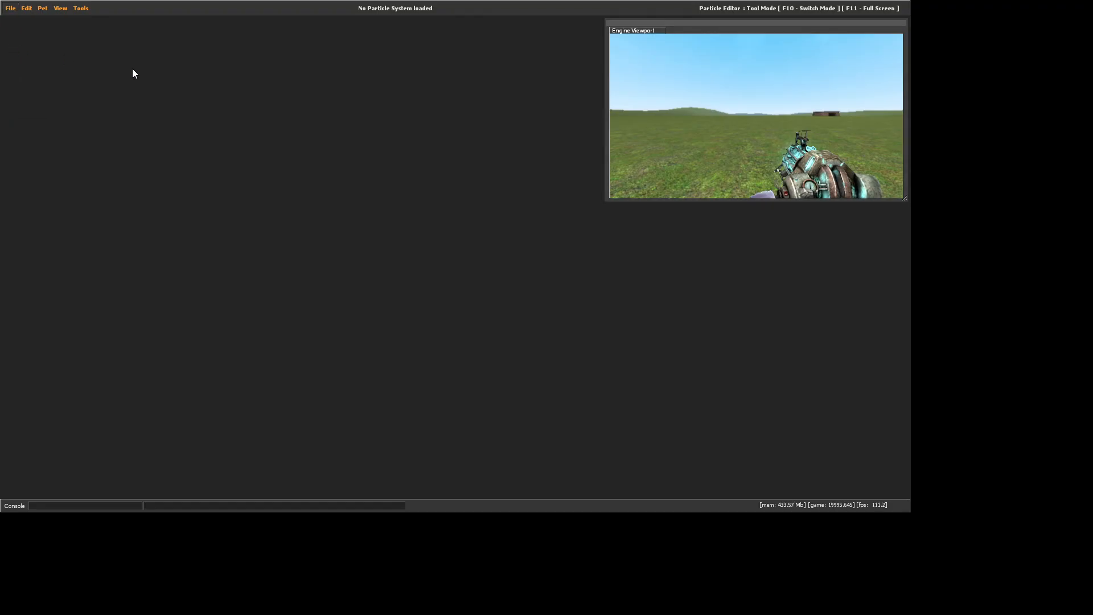
{"action": "left_click", "coordinate": [10, 10]}
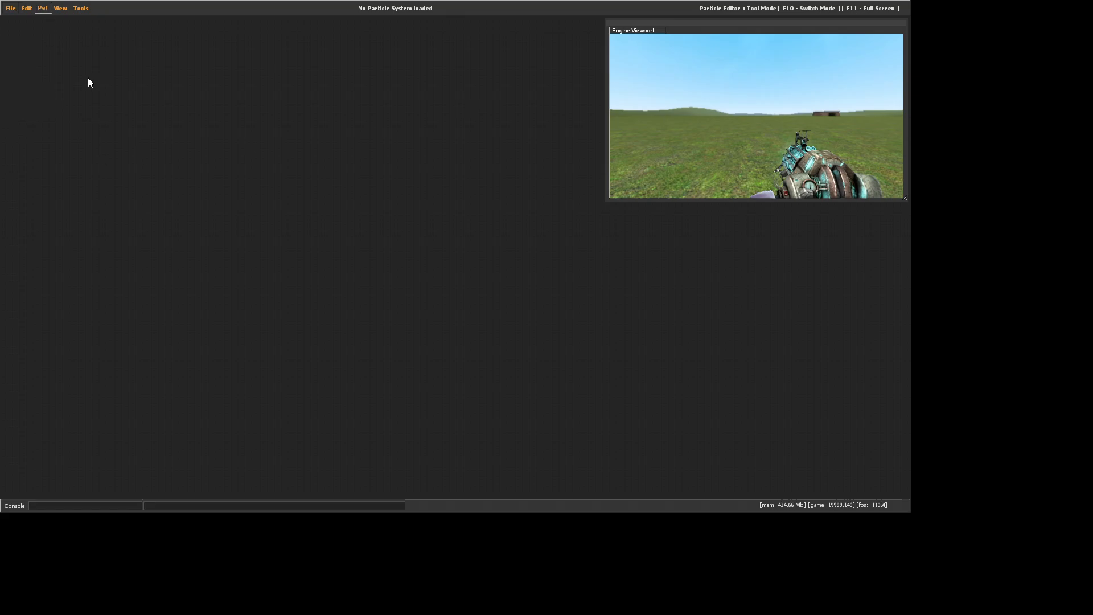
{"action": "left_click", "coordinate": [11, 8]}
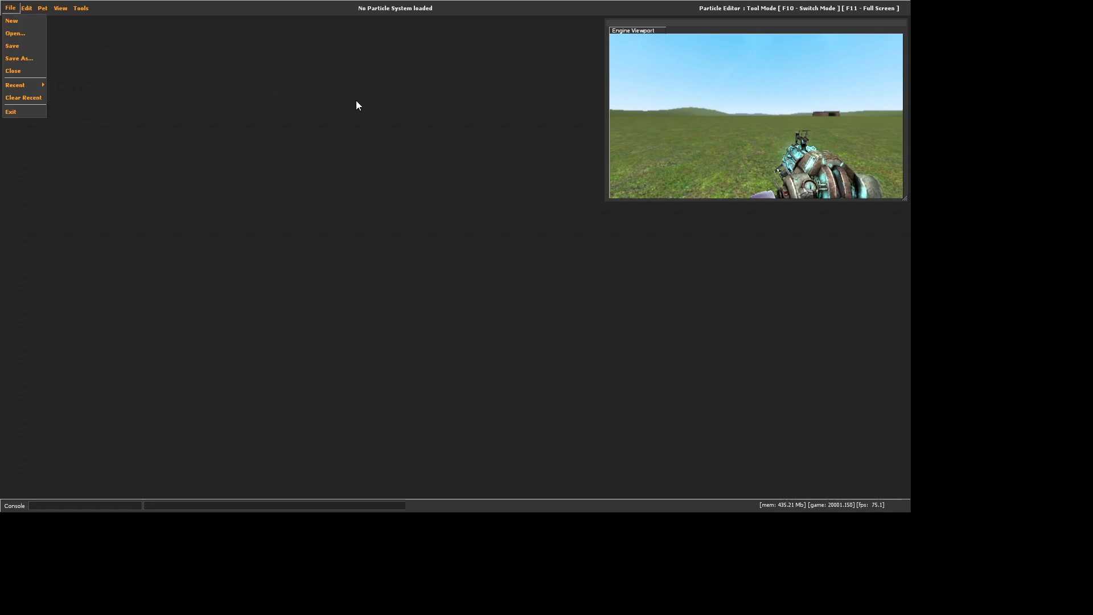
{"action": "left_click", "coordinate": [10, 8]}
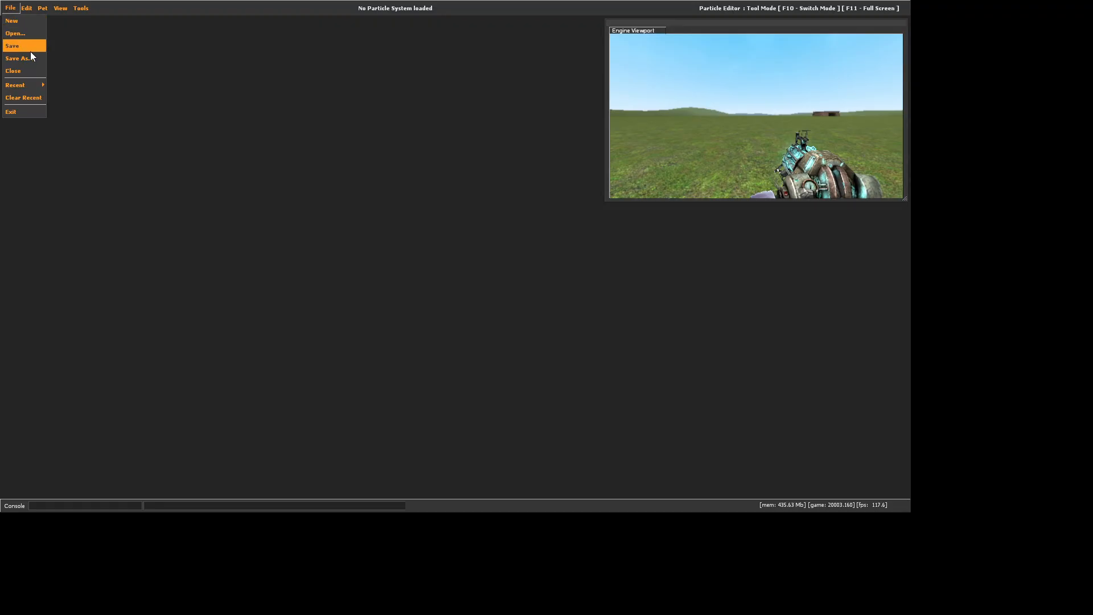
{"action": "left_click", "coordinate": [29, 70]}
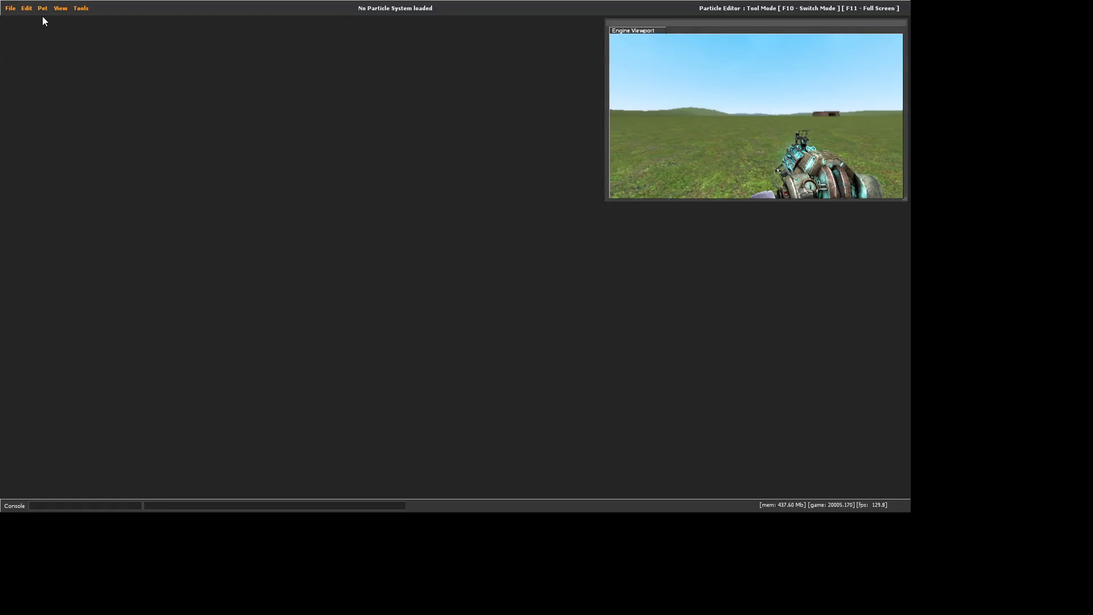
{"action": "left_click", "coordinate": [10, 8]}
{"action": "mouse_move", "coordinate": [22, 85]}
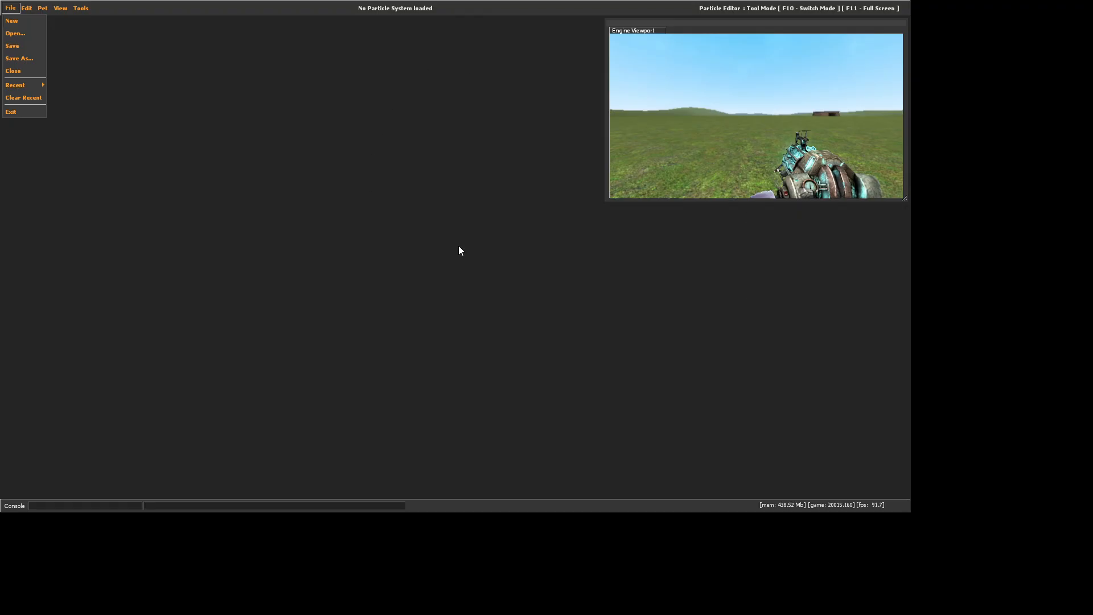
{"action": "key", "text": "F10"}
{"action": "key", "text": "F10"}
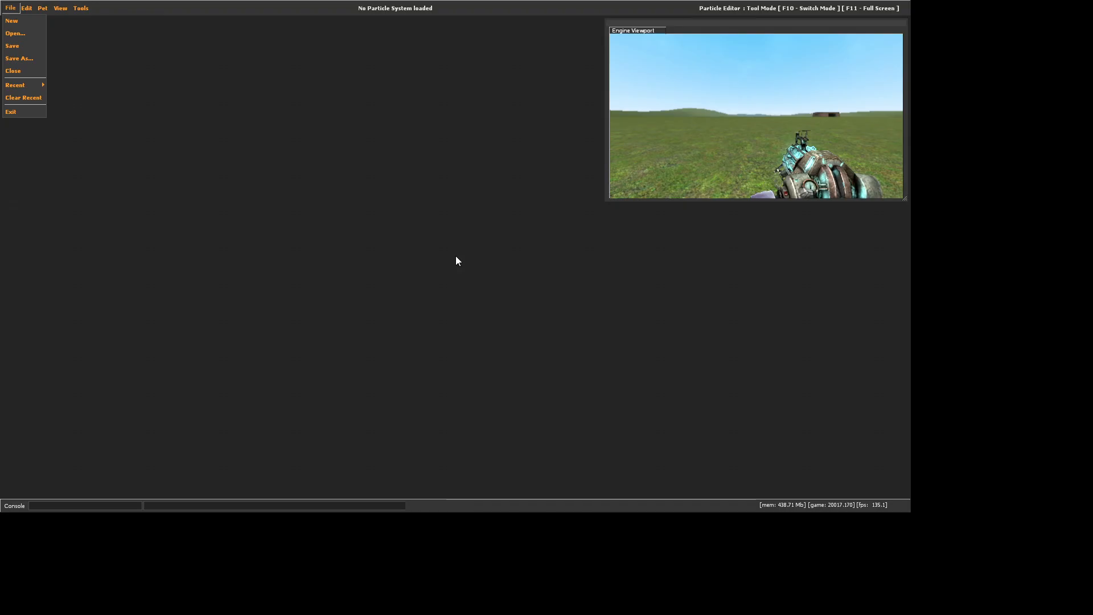
{"action": "left_click", "coordinate": [351, 343]}
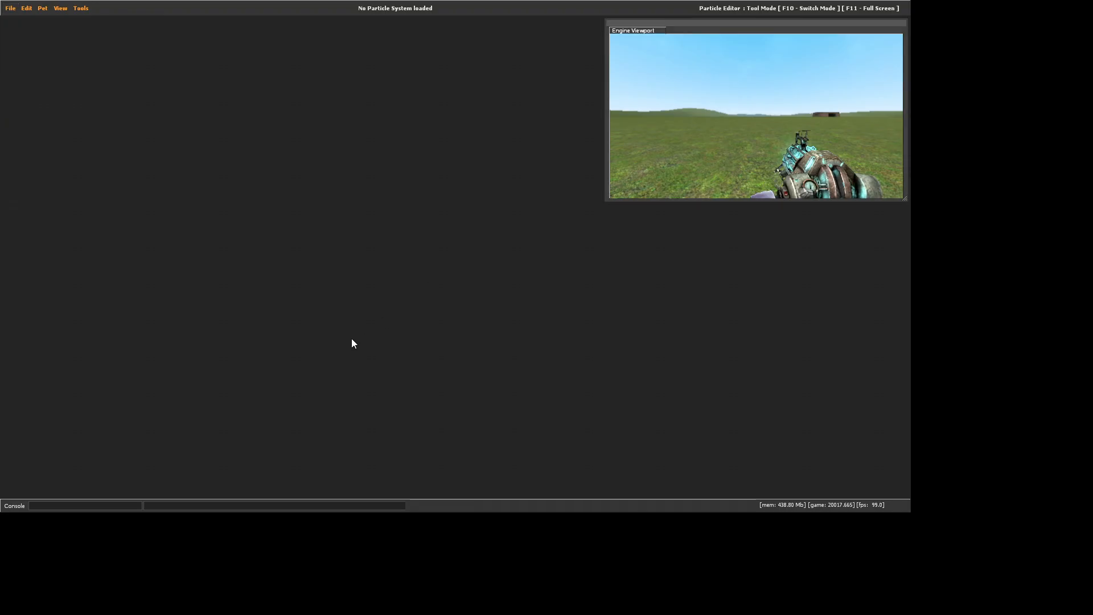
Create a new particle configuration file and save it as tutorial_multi_vortex
{"action": "left_click", "coordinate": [10, 8]}
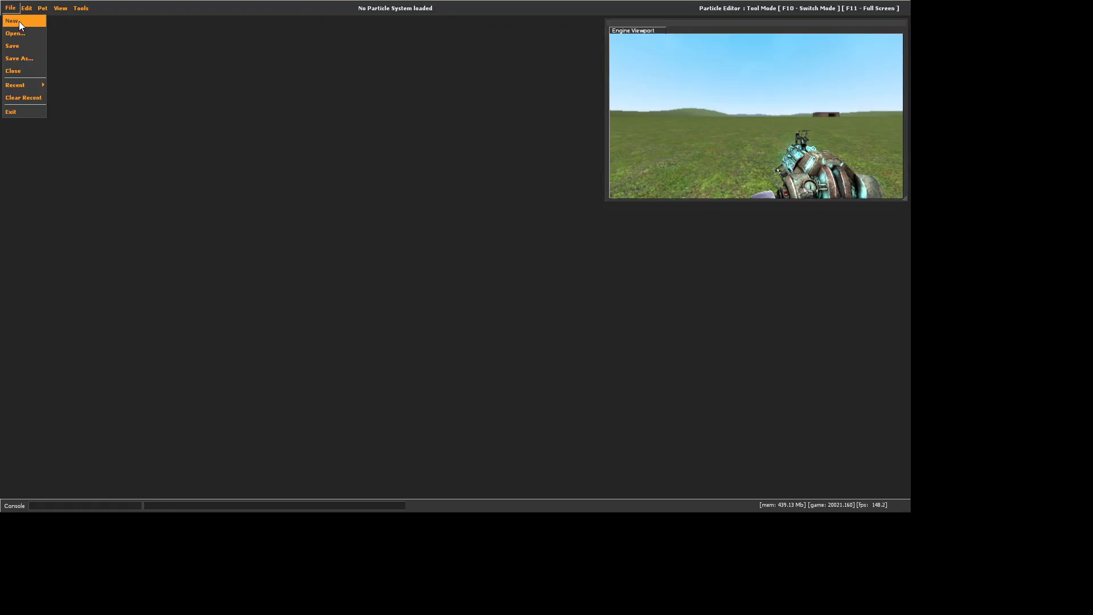
{"action": "left_click", "coordinate": [19, 22]}
{"action": "left_click", "coordinate": [22, 62]}
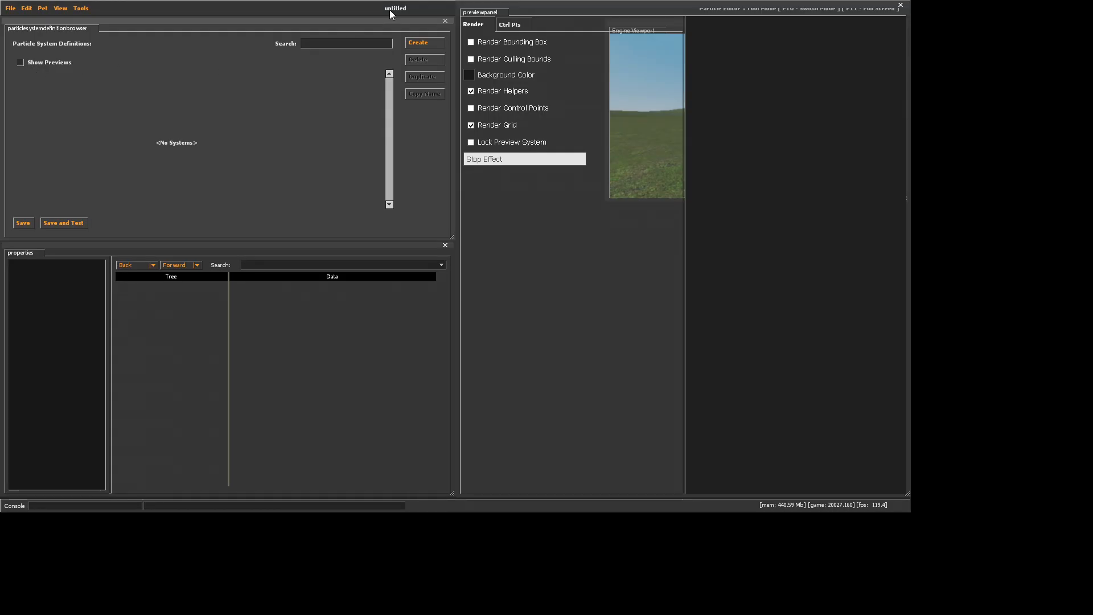
{"action": "left_click", "coordinate": [11, 8]}
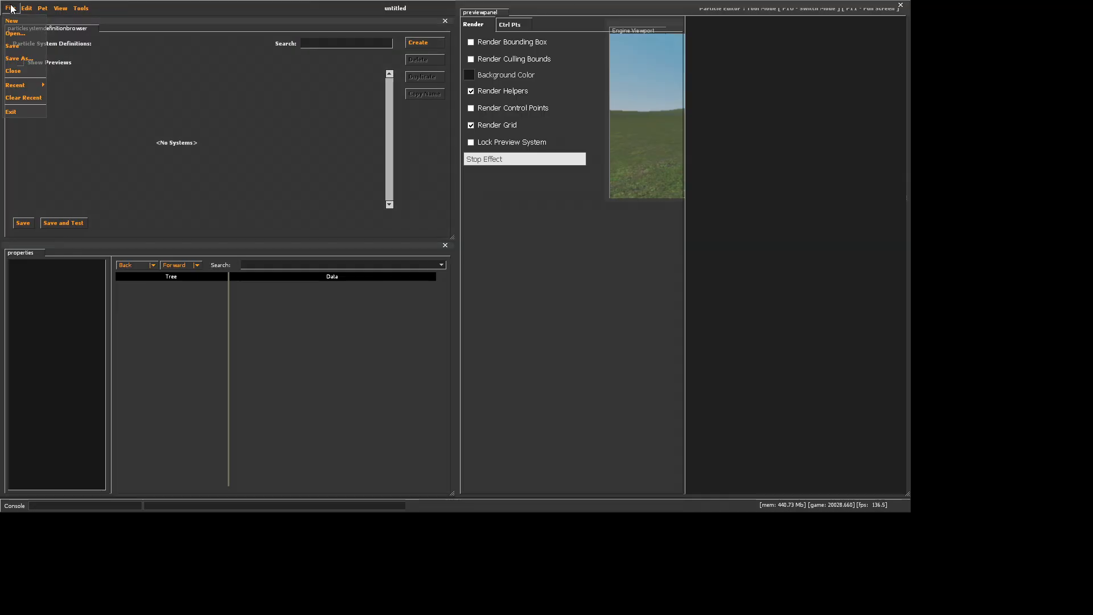
{"action": "left_click", "coordinate": [19, 58]}
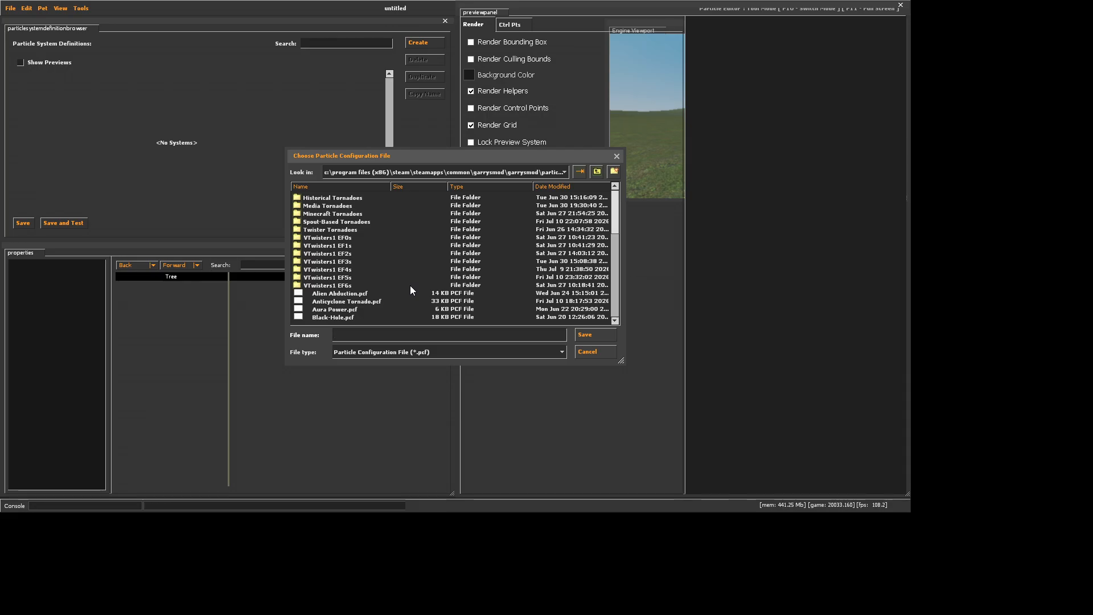
{"action": "type", "text": "tutoria"}
{"action": "type", "text": "l_mutli"}
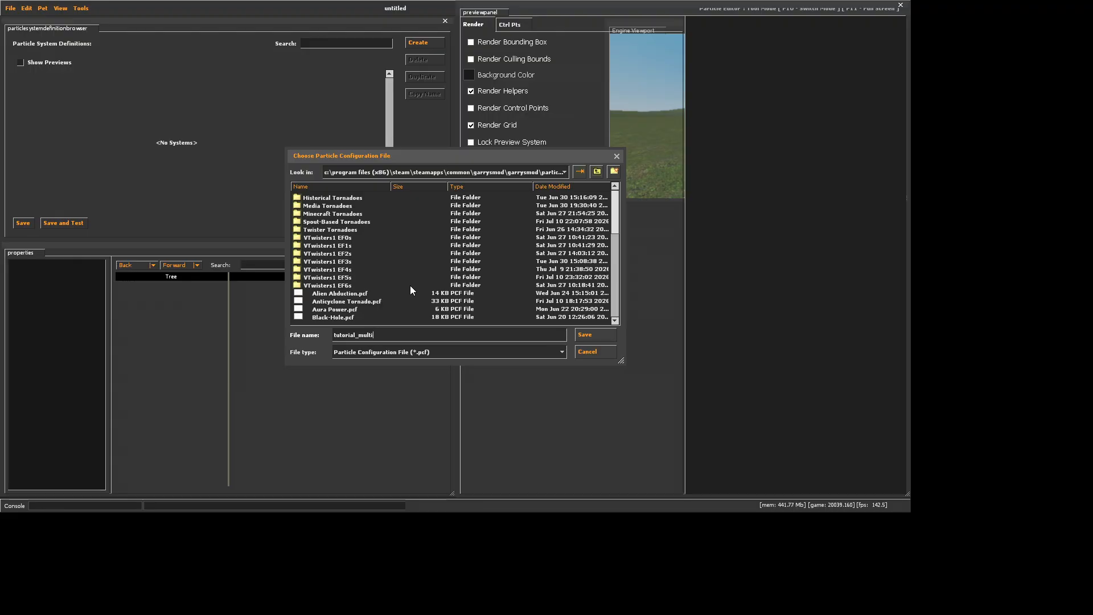
{"action": "type", "text": "_vortex"}
{"action": "left_click", "coordinate": [585, 337]}
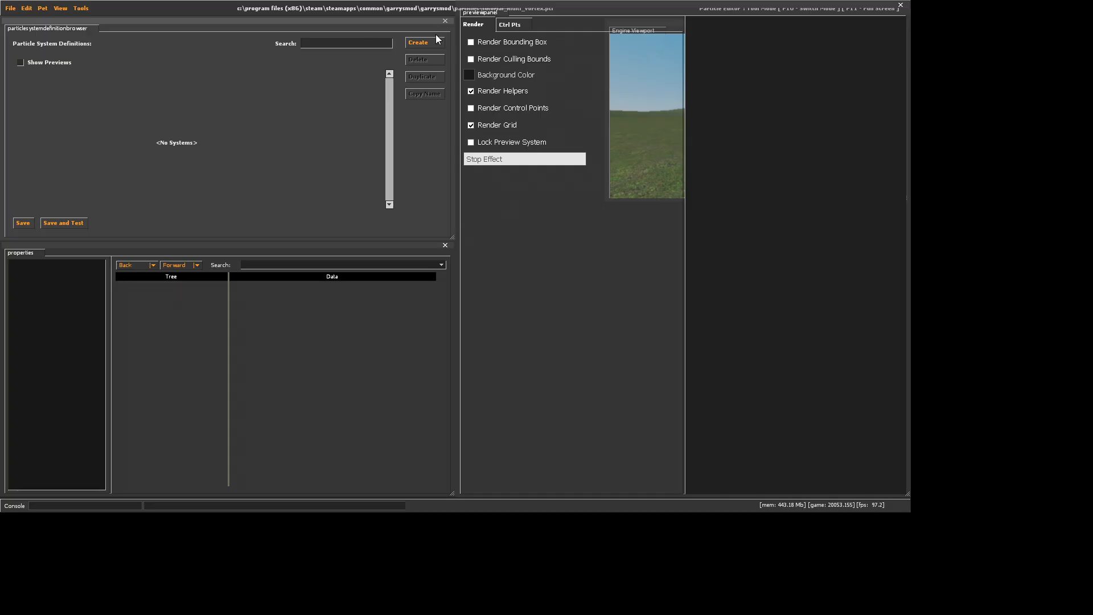
Set the preview's background color to grey with RGB 160, 160, 160
{"action": "left_click", "coordinate": [469, 75]}
{"action": "left_click_drag", "start_coordinate": [363, 313], "coordinate": [334, 225]}
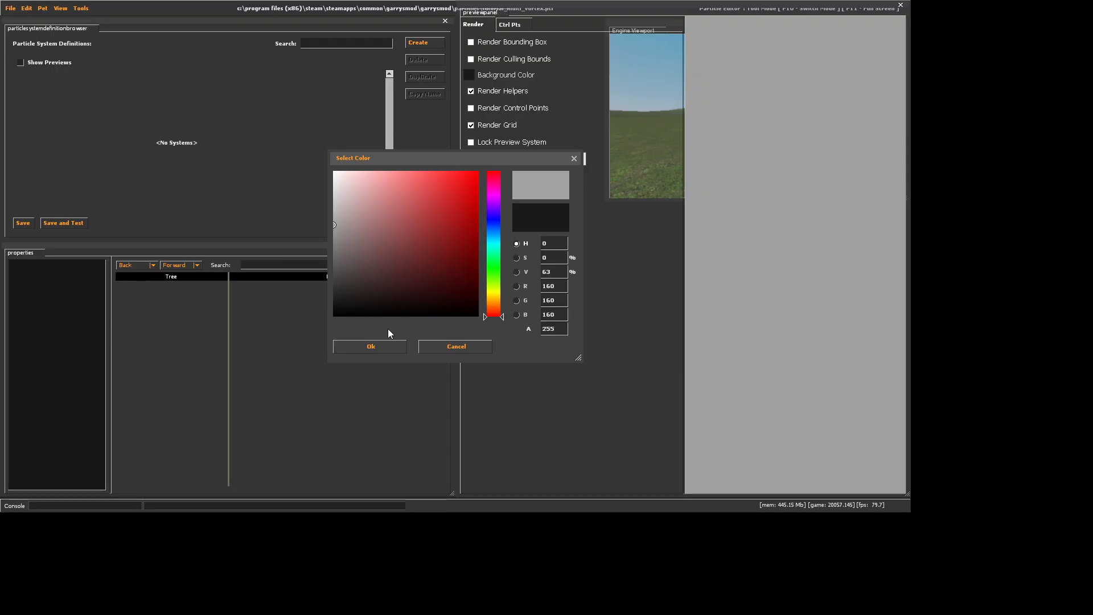
{"action": "left_click", "coordinate": [387, 345]}
Create a particle system definition named MV_wallcloud_a
{"action": "left_click", "coordinate": [416, 42]}
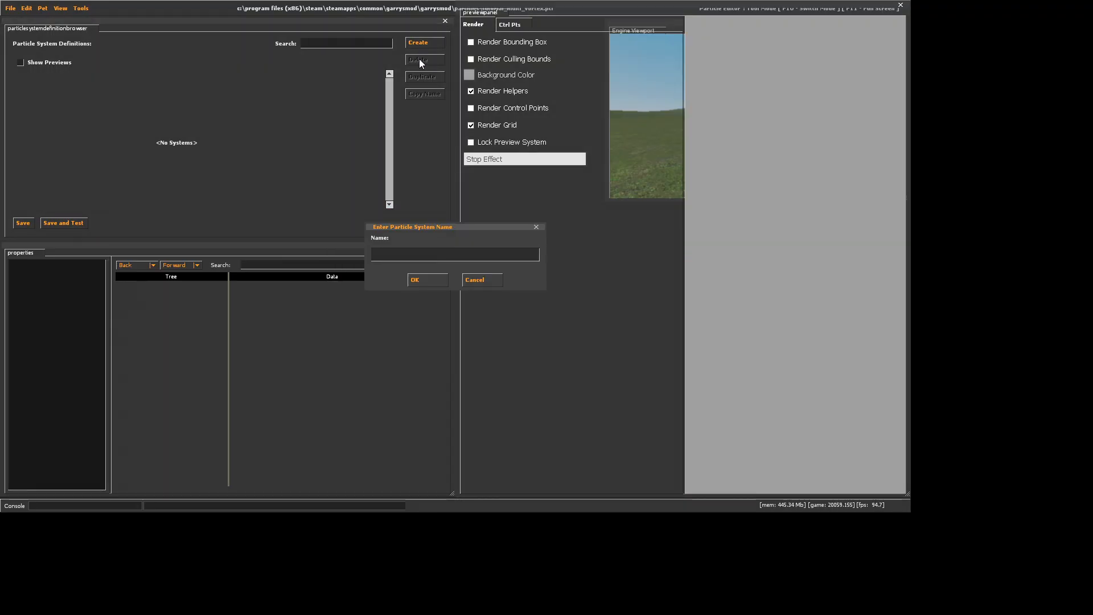
{"action": "type", "text": "M"}
{"action": "type", "text": "V_wallcloud_a"}
{"action": "left_click", "coordinate": [421, 279]}
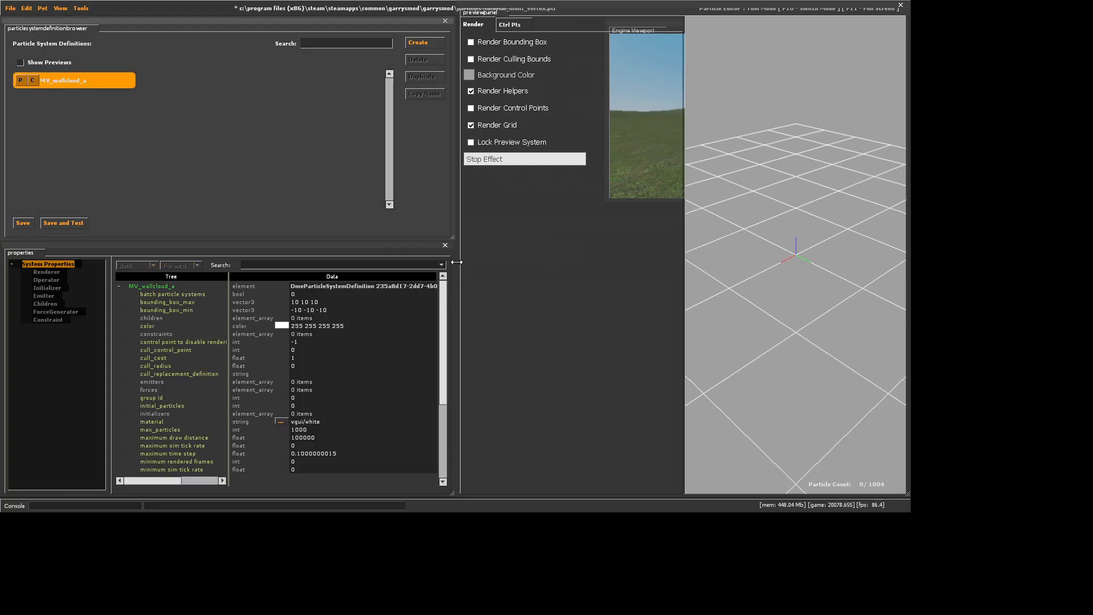
Set the color property of MV_wallcloud_a to dark grey with RGB 90, 90, 90
{"action": "left_click", "coordinate": [282, 325]}
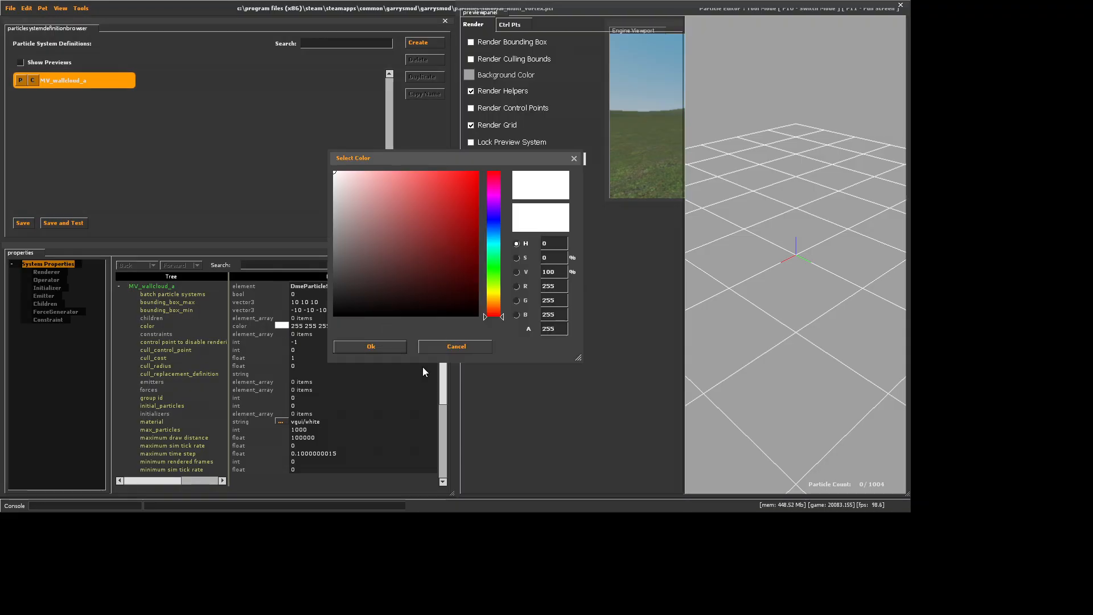
{"action": "left_click", "coordinate": [380, 348]}
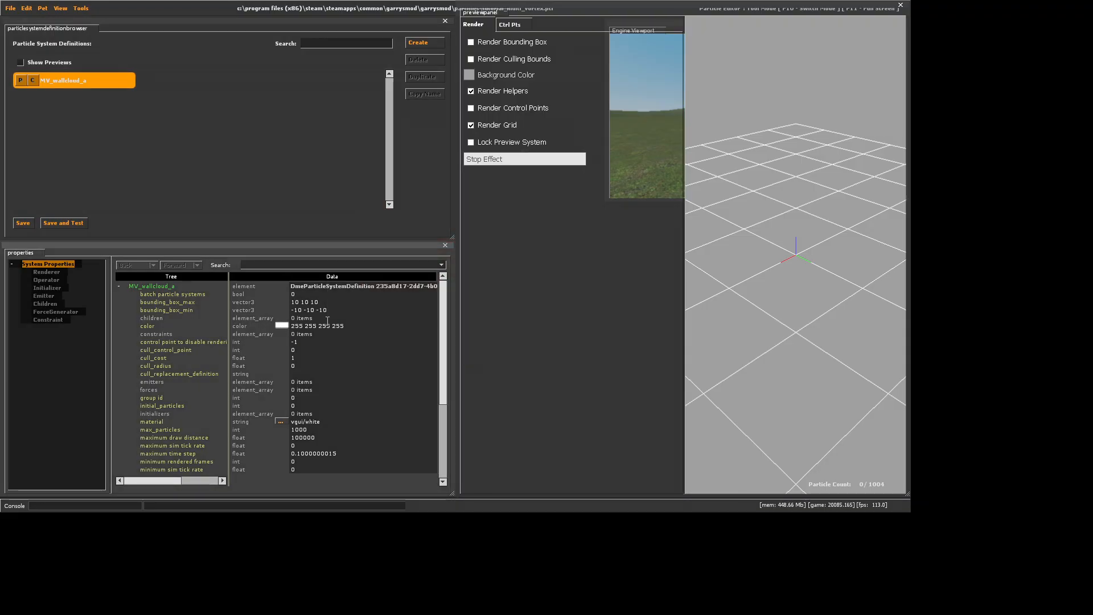
{"action": "left_click", "coordinate": [282, 326]}
{"action": "left_click", "coordinate": [336, 234]}
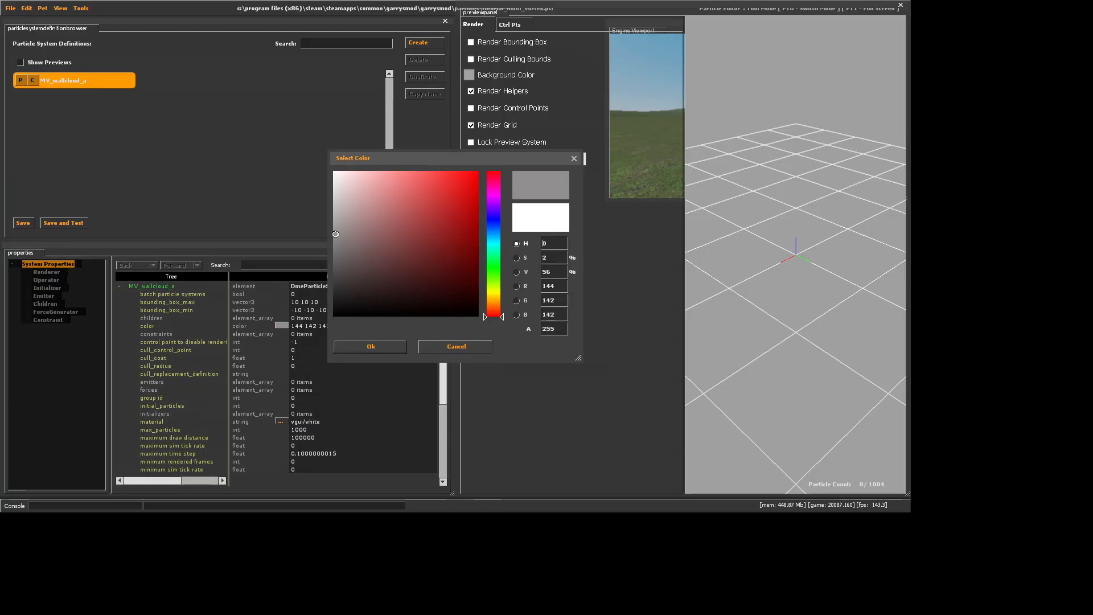
{"action": "left_click_drag", "start_coordinate": [336, 234], "coordinate": [310, 264]}
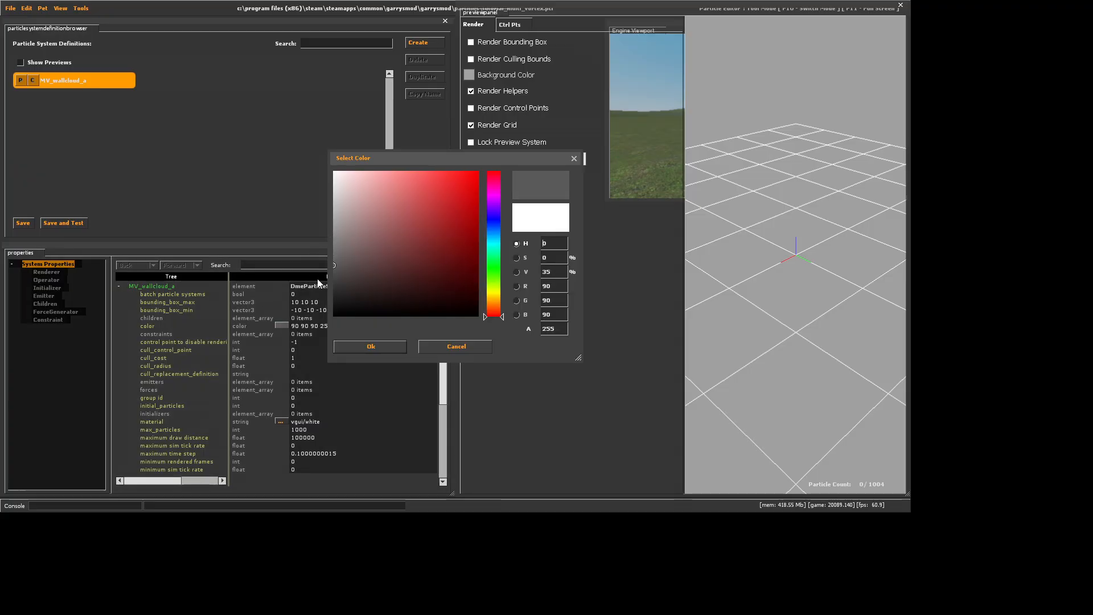
{"action": "left_click", "coordinate": [367, 344]}
Set the particle system's material to particle/smoke1/dust_motes_alpha
{"action": "scroll", "coordinate": [320, 376], "scroll_direction": "down", "scroll_amount": 2}
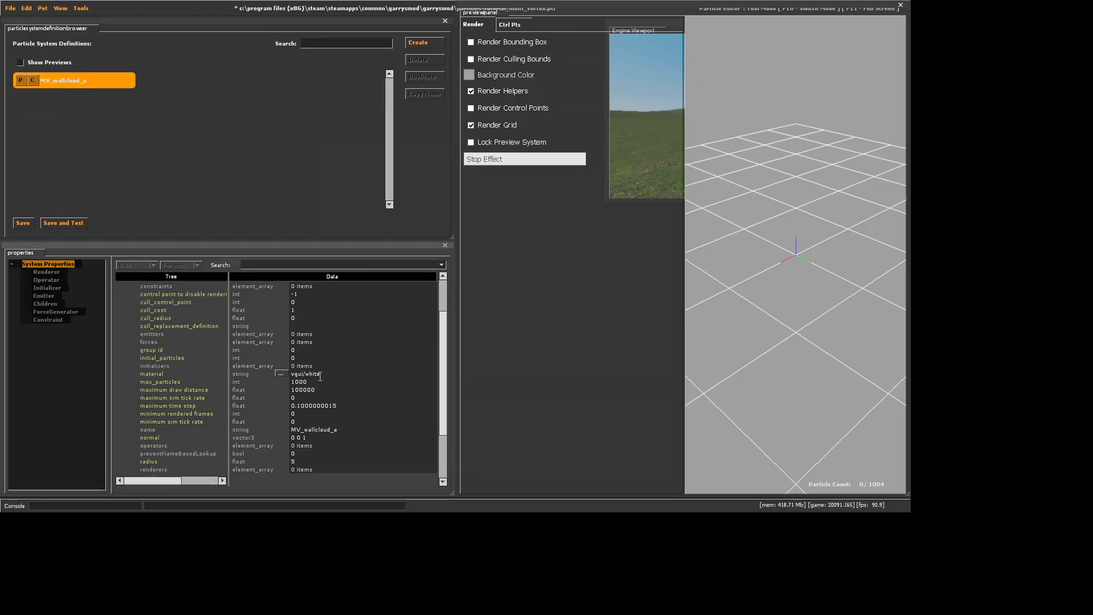
{"action": "double_click", "coordinate": [319, 374]}
{"action": "type", "text": "effec"}
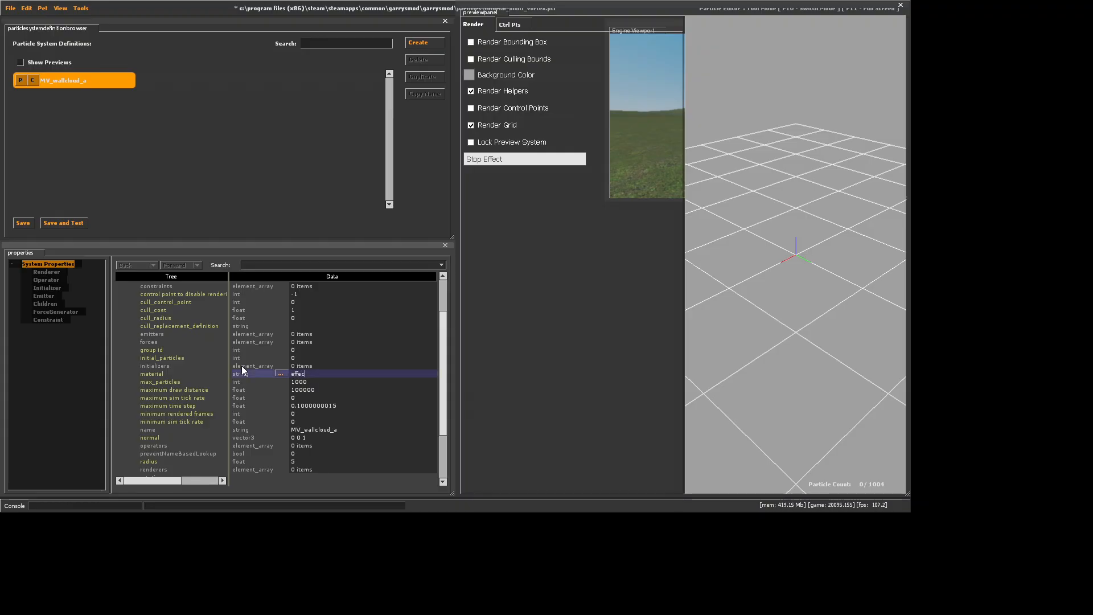
{"action": "key", "text": "BackSpace"}
{"action": "key", "text": "BackSpace"}
{"action": "key", "text": "BackSpace"}
{"action": "key", "text": "BackSpace"}
{"action": "type", "text": "particle/smoke1/dust_motes_alpha"}
{"action": "key", "text": "Return"}
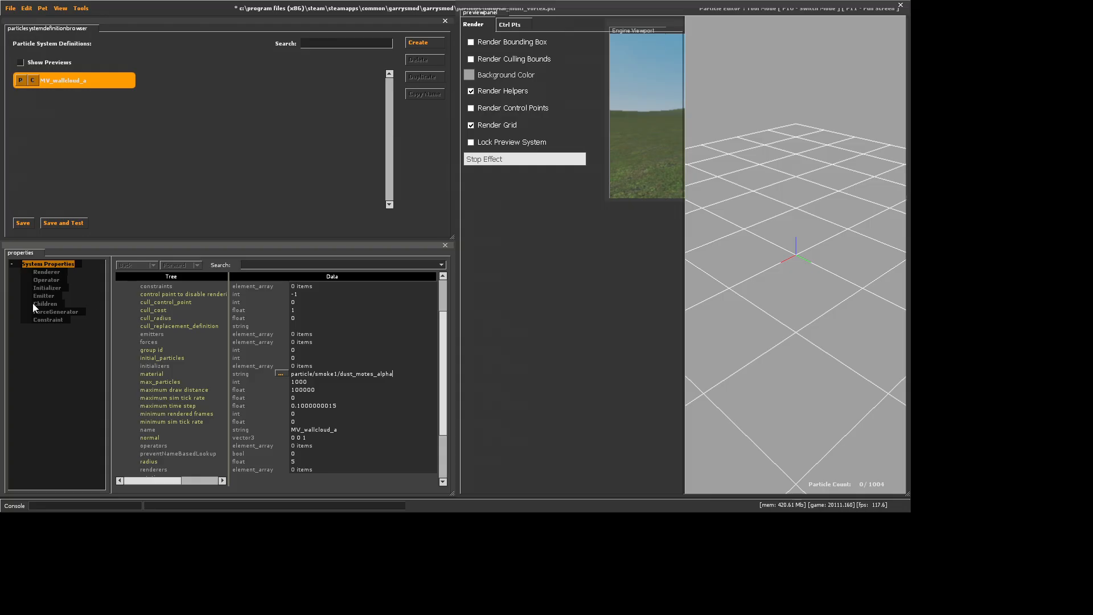
Add a render_animated_sprites renderer and set its orientation_type to 2
{"action": "right_click", "coordinate": [48, 271]}
{"action": "left_click", "coordinate": [57, 274]}
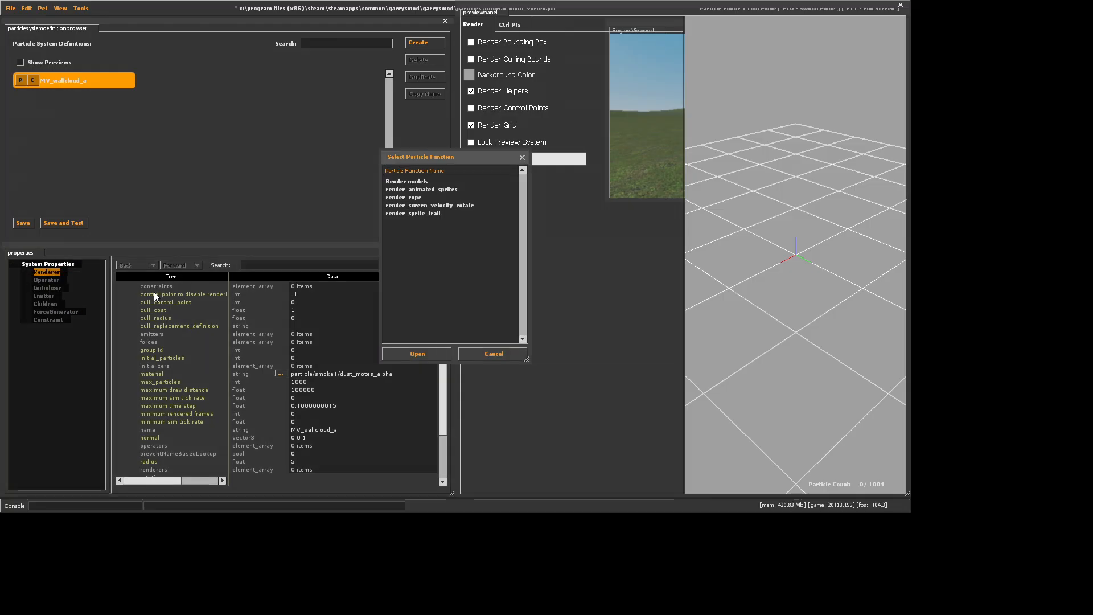
{"action": "left_click", "coordinate": [456, 188]}
{"action": "left_click", "coordinate": [415, 354]}
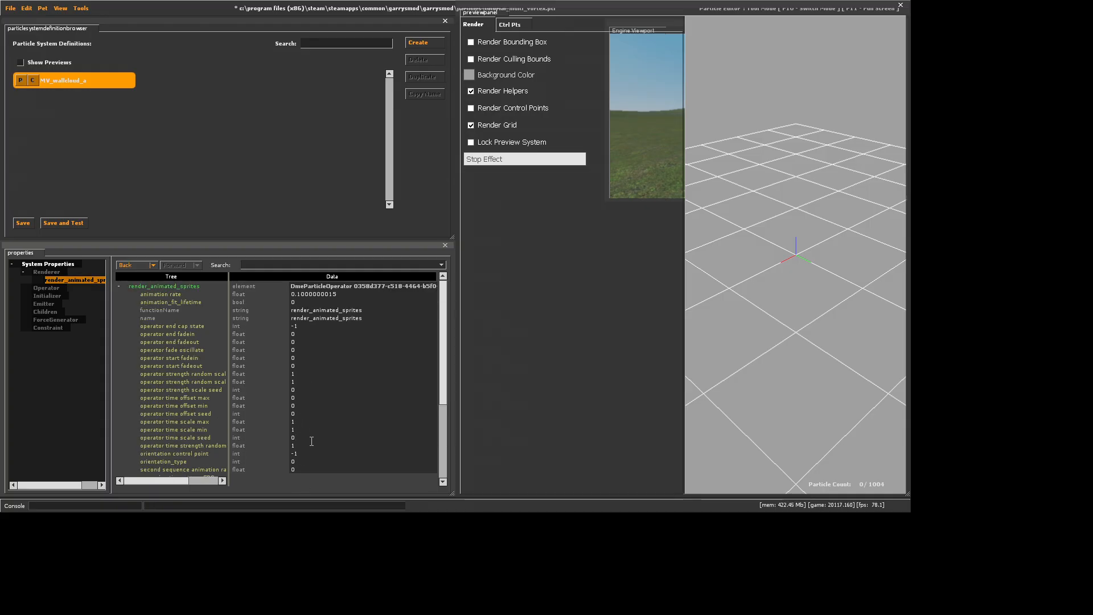
{"action": "key", "text": "BackSpace"}
{"action": "type", "text": "2"}
{"action": "key", "text": "Return"}
Add the Alpha Fade and Decay and Alpha Fade In Random operators to the particle system
{"action": "right_click", "coordinate": [36, 289]}
{"action": "left_click", "coordinate": [55, 327]}
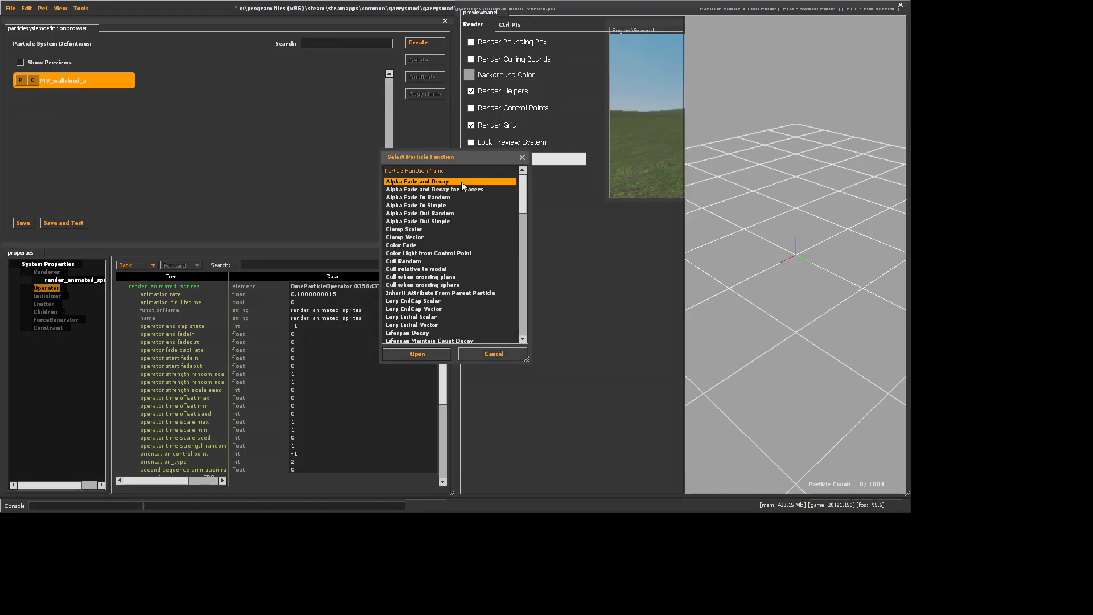
{"action": "left_click", "coordinate": [418, 354]}
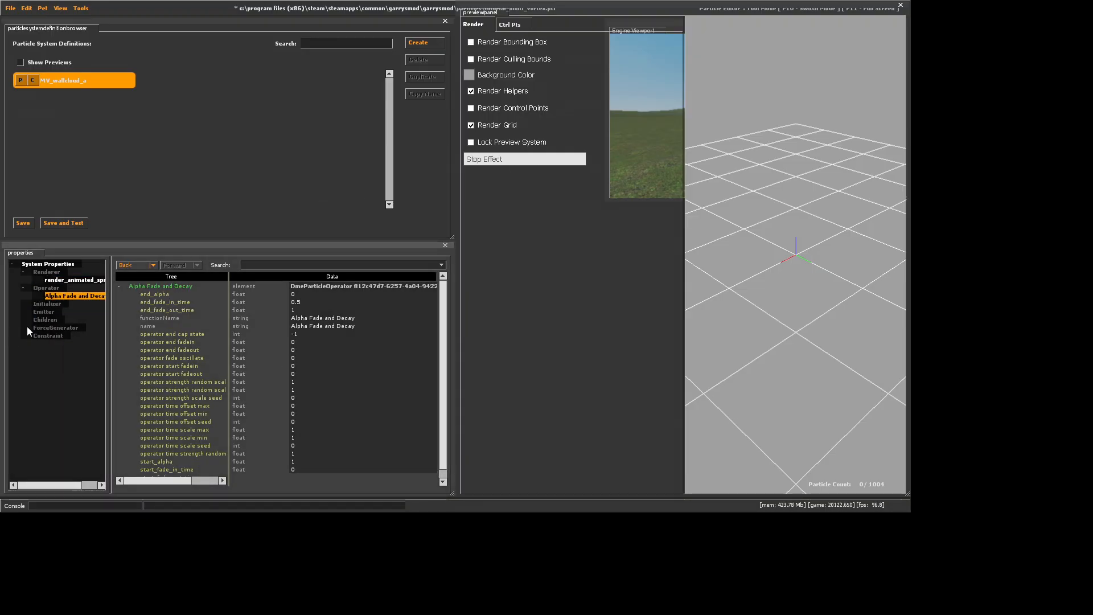
{"action": "right_click", "coordinate": [46, 288]}
{"action": "left_click", "coordinate": [68, 326]}
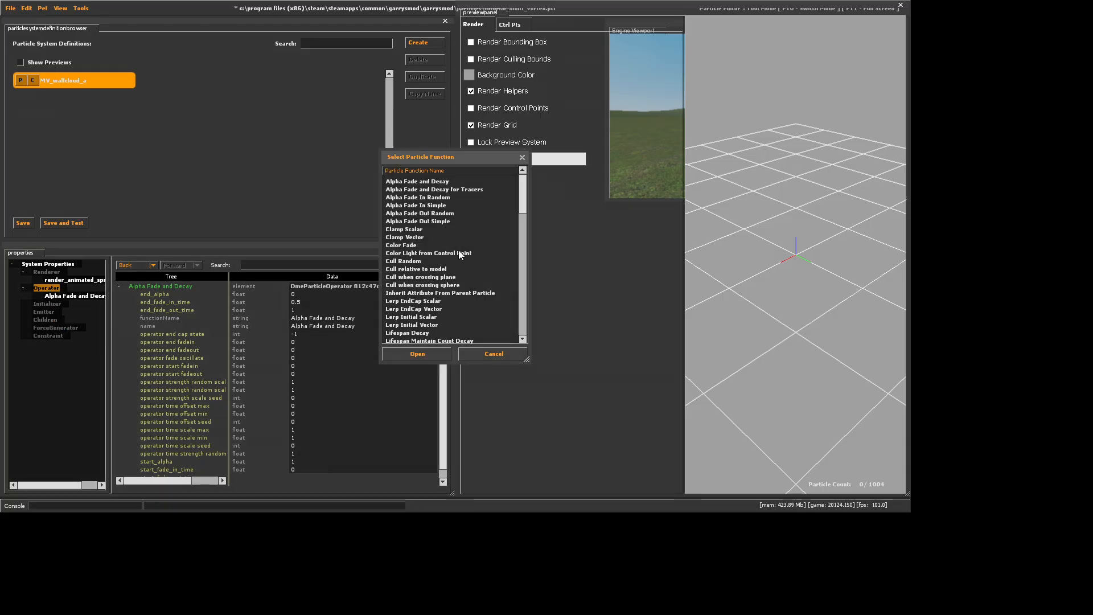
{"action": "left_click", "coordinate": [398, 197]}
{"action": "left_click", "coordinate": [418, 354]}
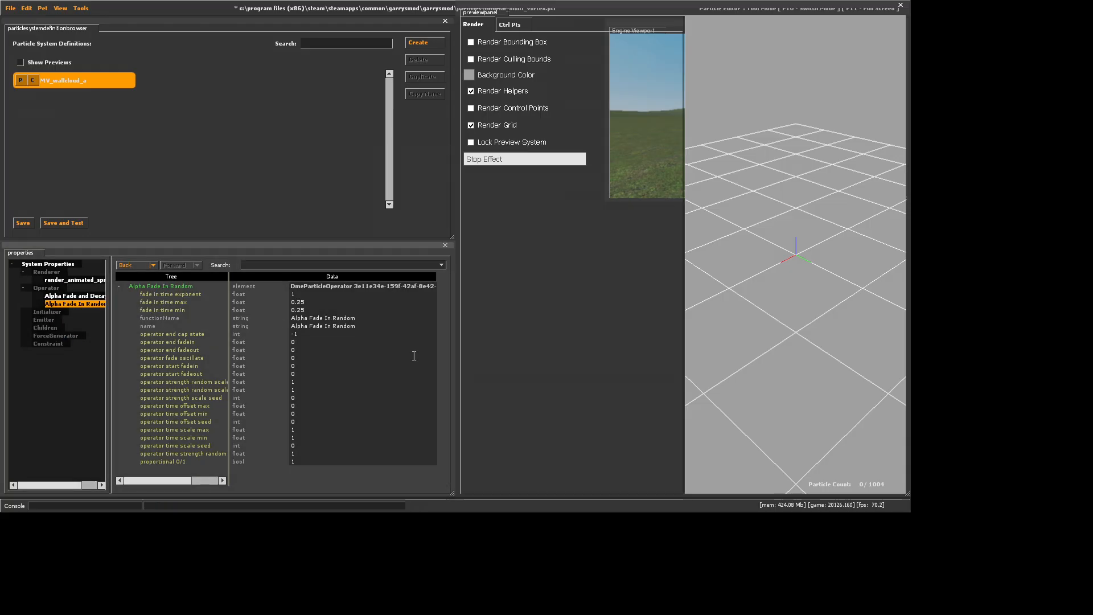
Add a Movement Lock to Control Point operator to the particle system
{"action": "right_click", "coordinate": [46, 288]}
{"action": "left_click", "coordinate": [84, 319]}
{"action": "scroll", "coordinate": [388, 310], "scroll_direction": "down", "scroll_amount": 6}
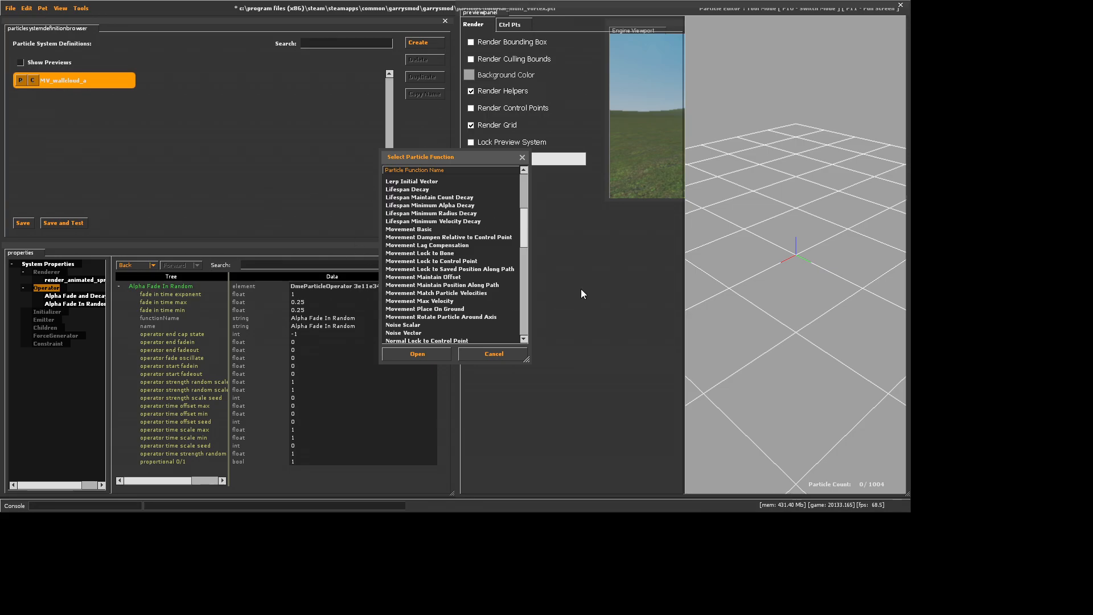
{"action": "left_click", "coordinate": [434, 262]}
{"action": "left_click", "coordinate": [397, 354]}
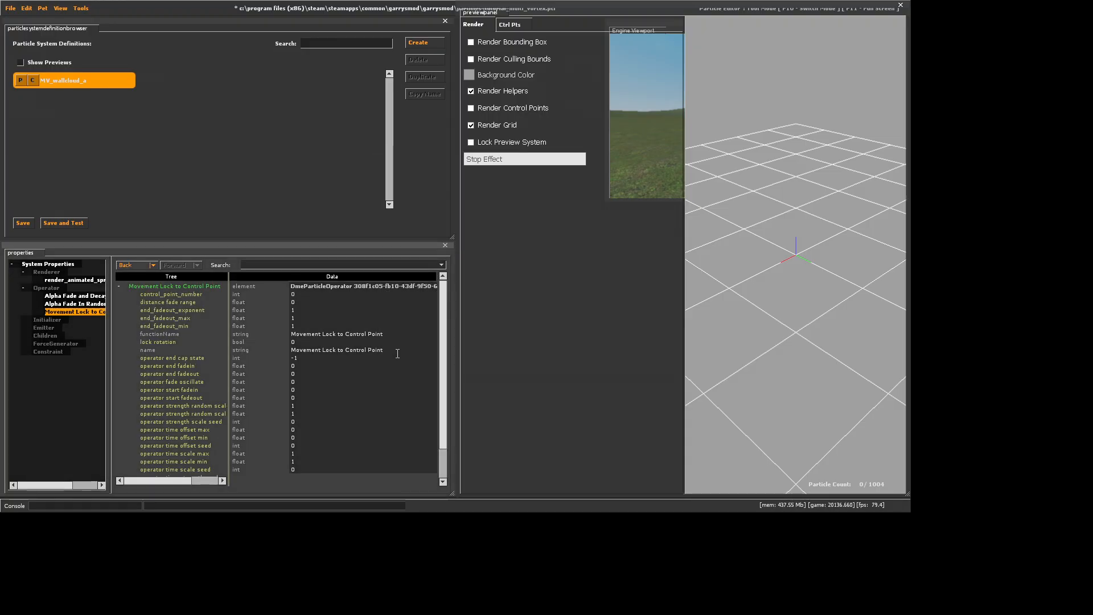
Add a Movement Rotate Particle Around Axis operator and set its Rotation Rate to 8
{"action": "right_click", "coordinate": [37, 287]}
{"action": "left_click", "coordinate": [55, 321]}
{"action": "scroll", "coordinate": [501, 297], "scroll_direction": "down", "scroll_amount": 8}
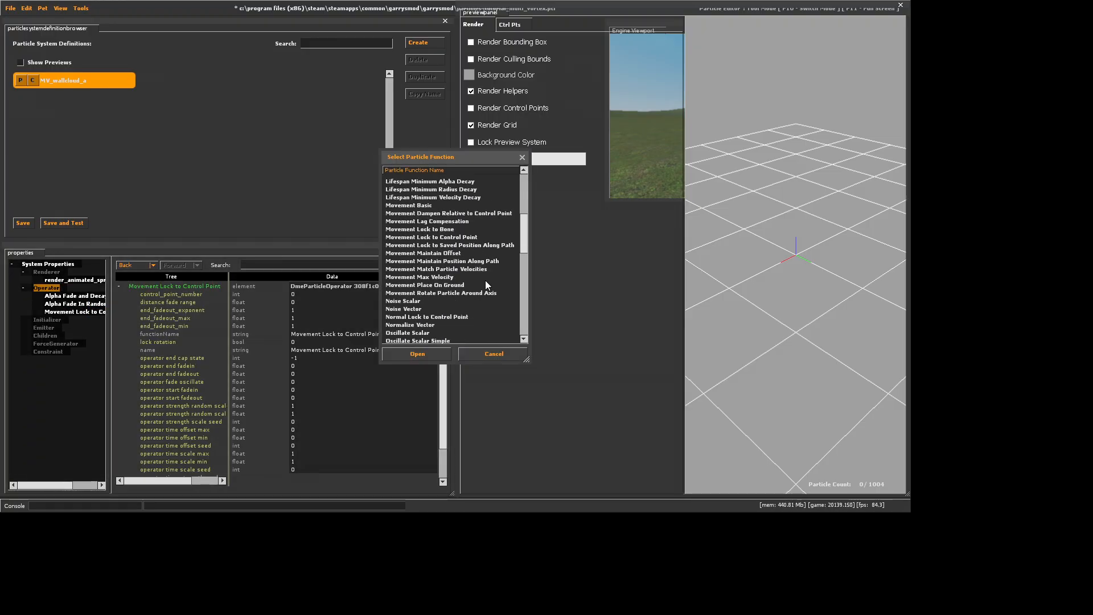
{"action": "left_click", "coordinate": [453, 292]}
{"action": "left_click", "coordinate": [421, 354]}
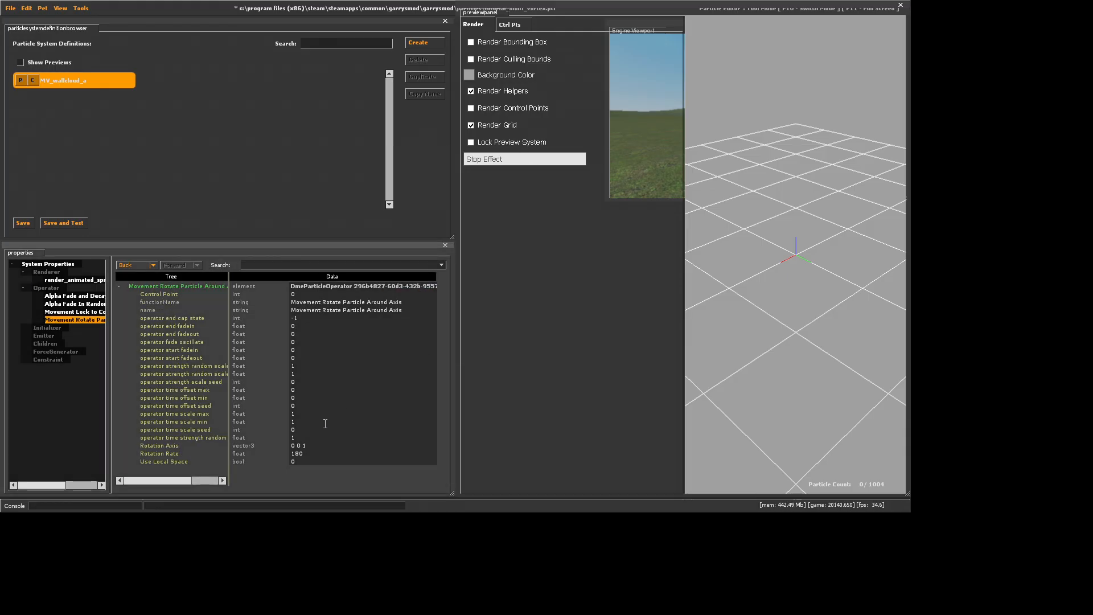
{"action": "double_click", "coordinate": [303, 453]}
{"action": "type", "text": "8"}
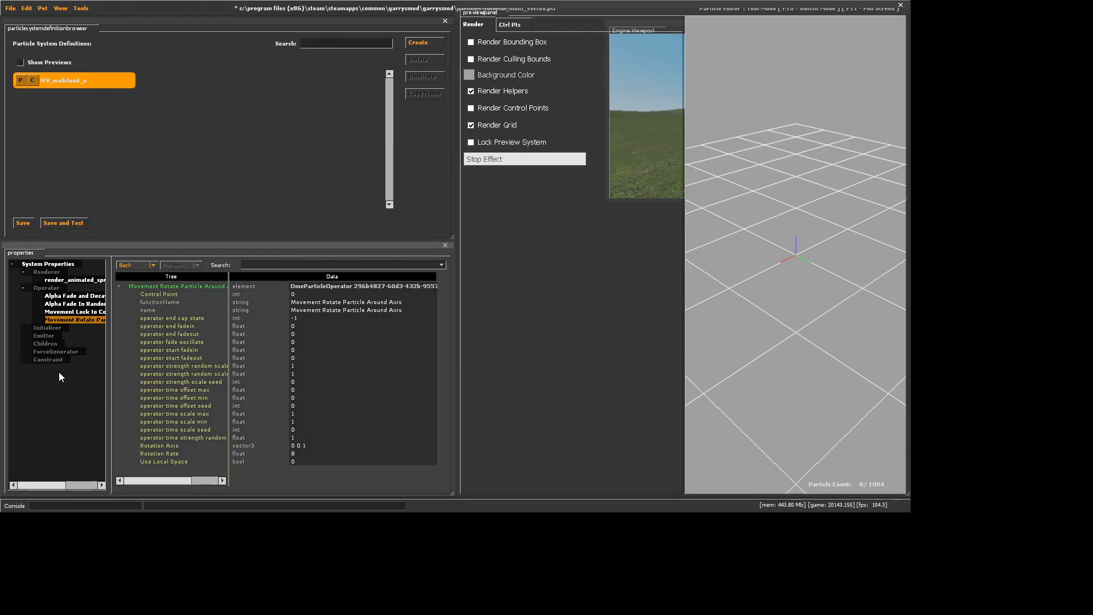
Add a Radius Scale operator and set its radius_end_scale to 5
{"action": "right_click", "coordinate": [46, 287]}
{"action": "left_click", "coordinate": [69, 315]}
{"action": "scroll", "coordinate": [470, 295], "scroll_direction": "down", "scroll_amount": 10}
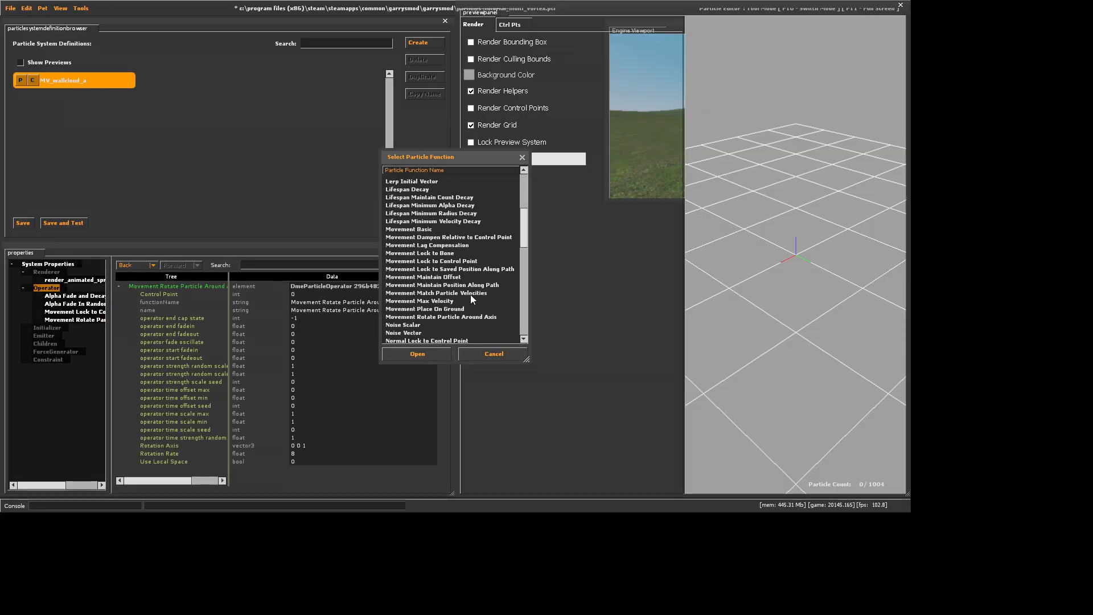
{"action": "scroll", "coordinate": [428, 285], "scroll_direction": "down", "scroll_amount": 3}
{"action": "left_click", "coordinate": [424, 301]}
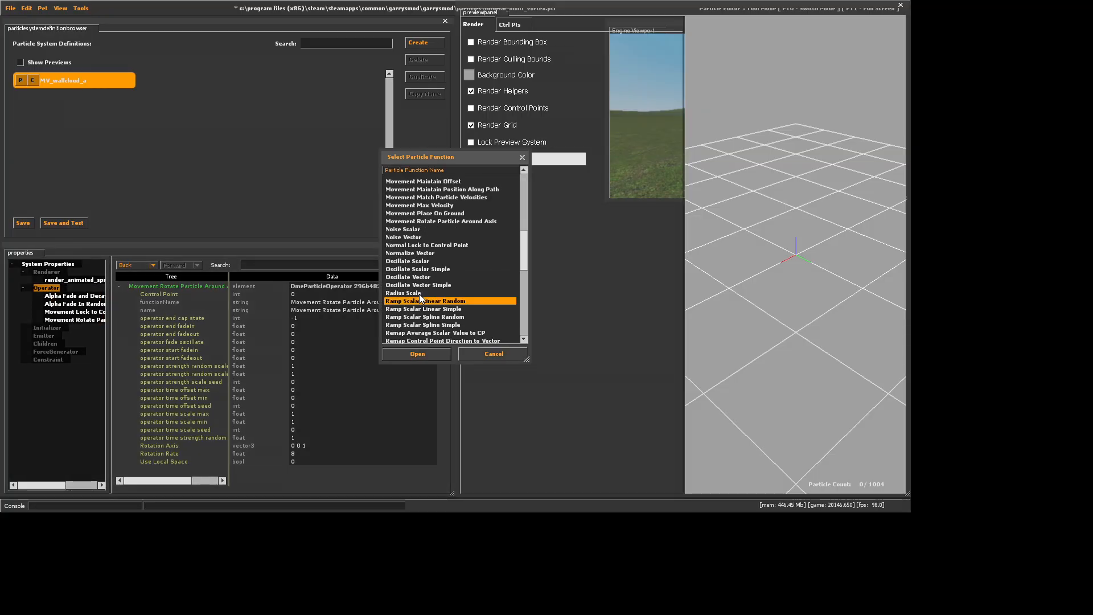
{"action": "left_click", "coordinate": [413, 353]}
{"action": "left_click", "coordinate": [307, 454]}
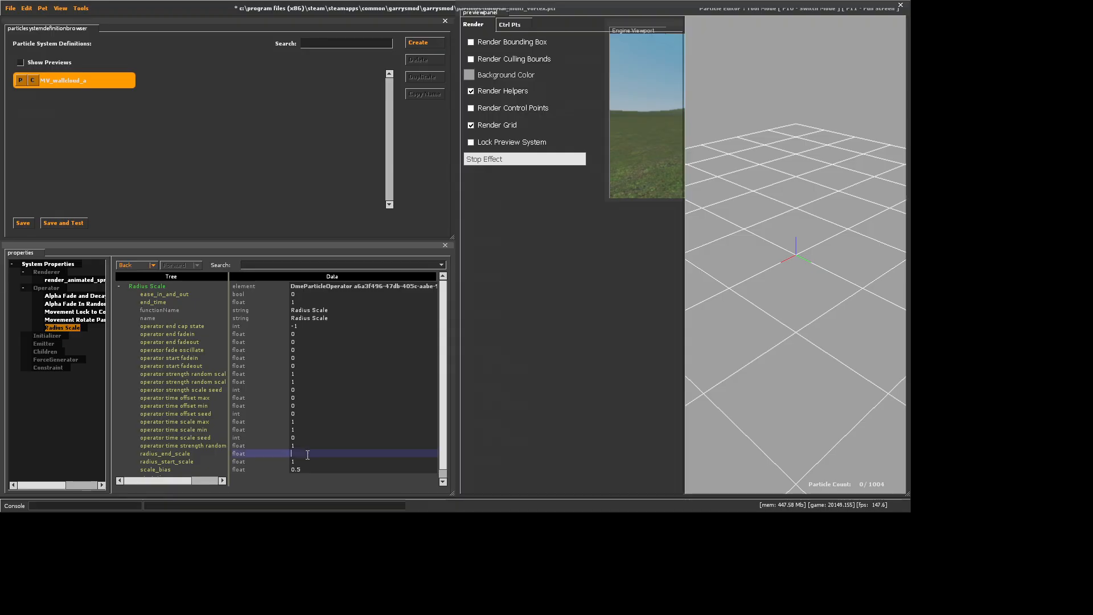
{"action": "type", "text": "5"}
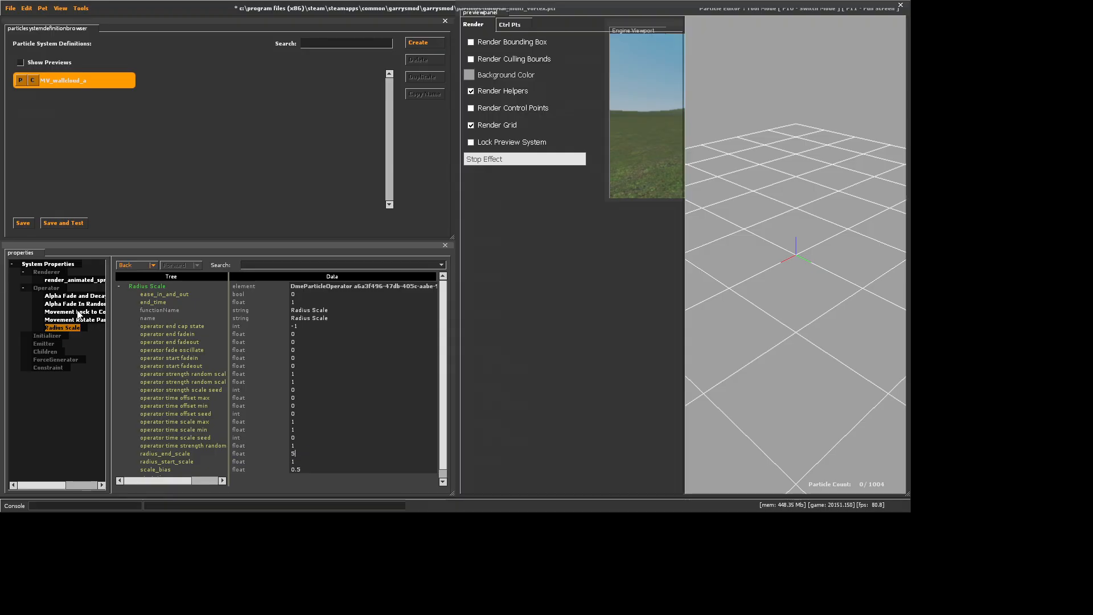
Add a Rotation Spin Roll operator and set its spin_rate_degrees to 2
{"action": "right_click", "coordinate": [52, 288]}
{"action": "left_click", "coordinate": [67, 323]}
{"action": "scroll", "coordinate": [484, 288], "scroll_direction": "down", "scroll_amount": 10}
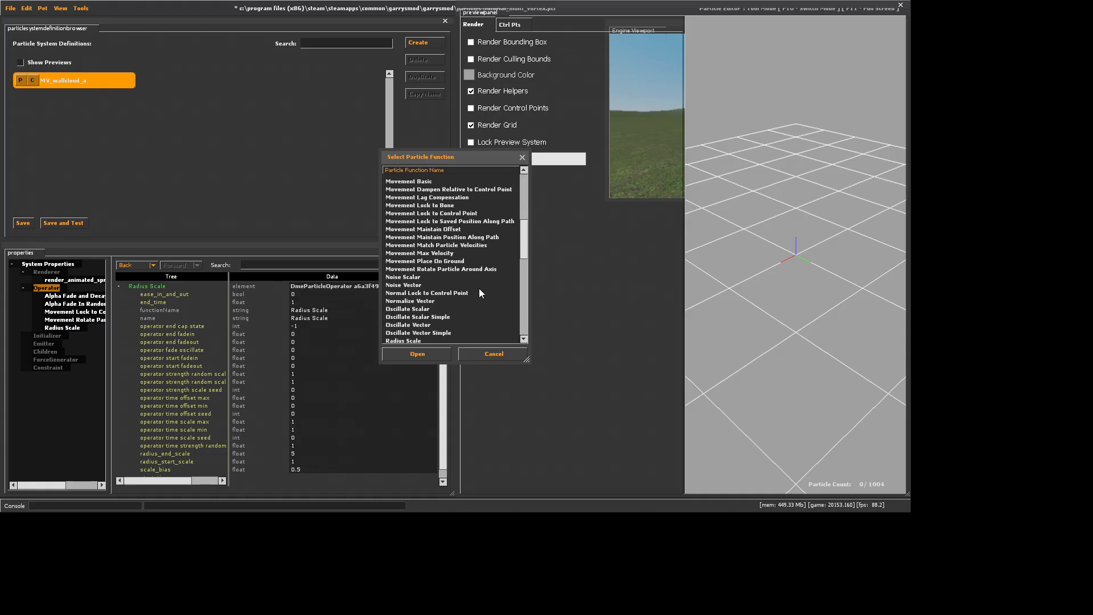
{"action": "scroll", "coordinate": [413, 298], "scroll_direction": "down", "scroll_amount": 6}
{"action": "left_click", "coordinate": [415, 301]}
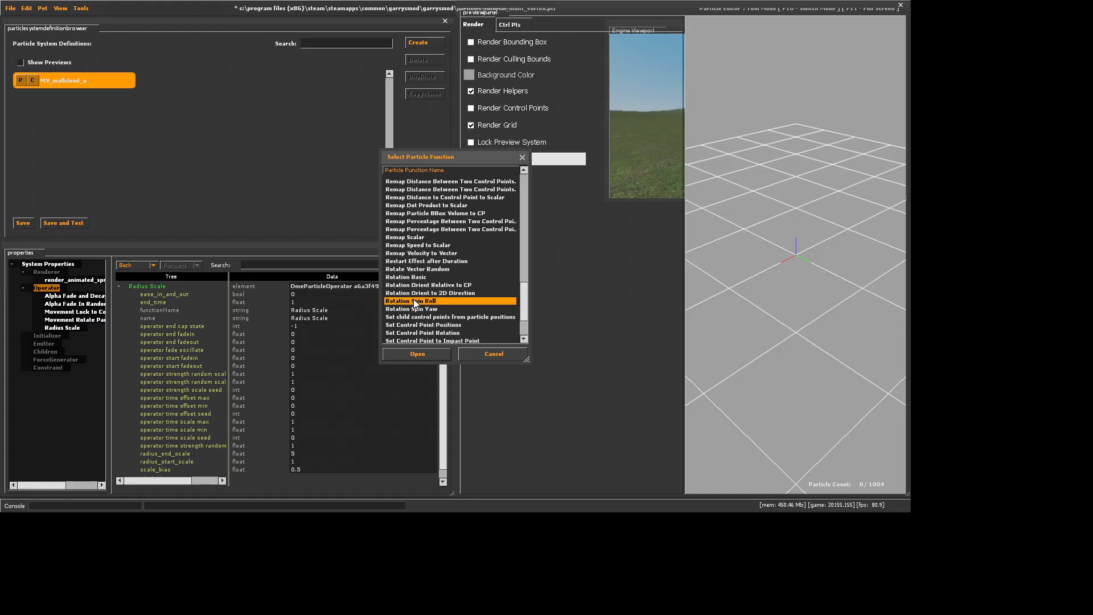
{"action": "left_click", "coordinate": [416, 354]}
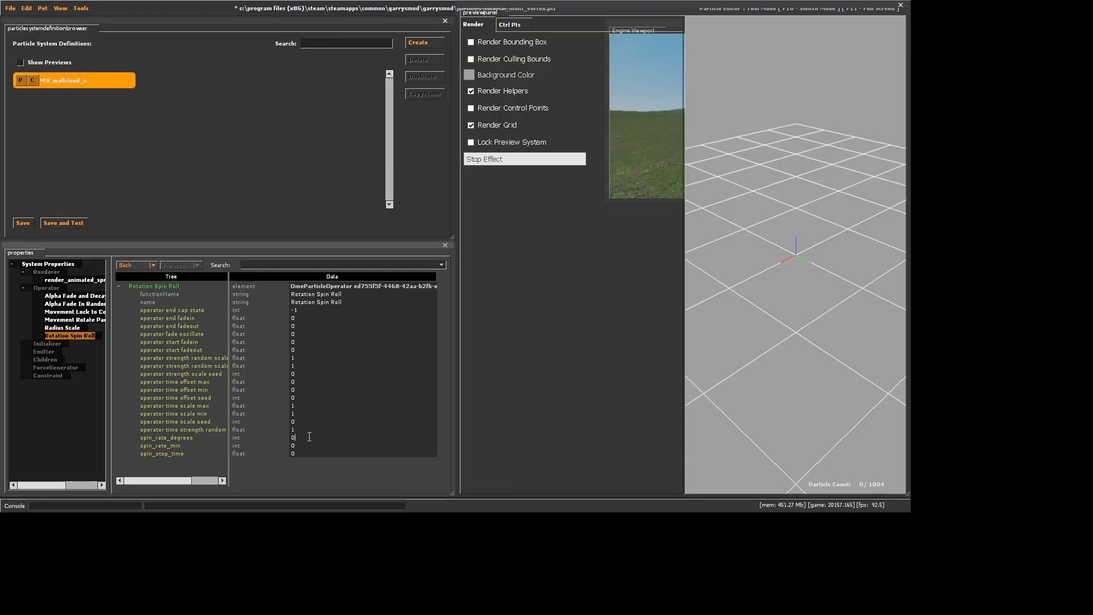
{"action": "left_click", "coordinate": [309, 437]}
{"action": "type", "text": "2"}
{"action": "key", "text": "Return"}
Add an Alpha Random initializer and set both alpha_min and alpha_max to 100
{"action": "right_click", "coordinate": [42, 341]}
{"action": "left_click", "coordinate": [67, 374]}
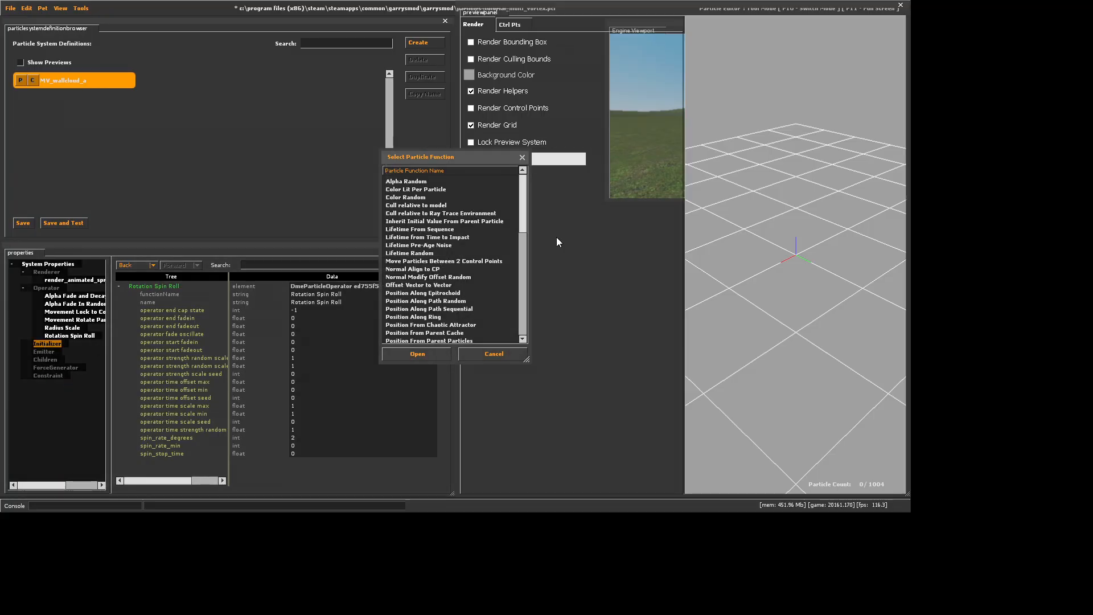
{"action": "left_click", "coordinate": [436, 182]}
{"action": "left_click", "coordinate": [417, 353]}
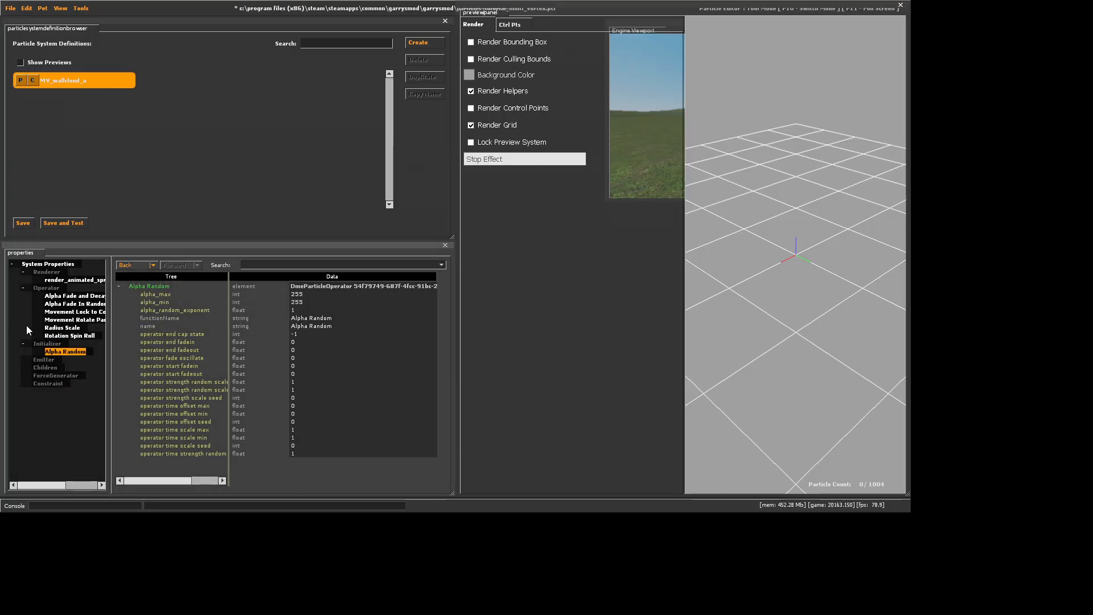
{"action": "left_click", "coordinate": [313, 302]}
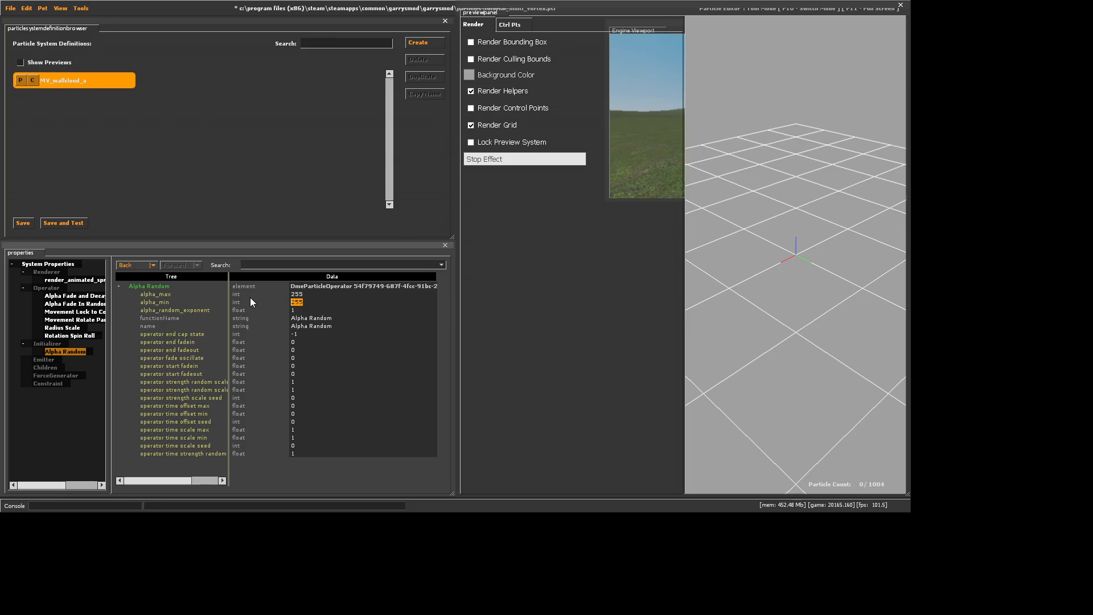
{"action": "type", "text": "100"}
{"action": "key", "text": "Return"}
{"action": "left_click", "coordinate": [258, 292]}
{"action": "type", "text": "100"}
Add a Lifetime Random initializer and set both lifetime_min and lifetime_max to 15
{"action": "right_click", "coordinate": [38, 344]}
{"action": "left_click", "coordinate": [51, 378]}
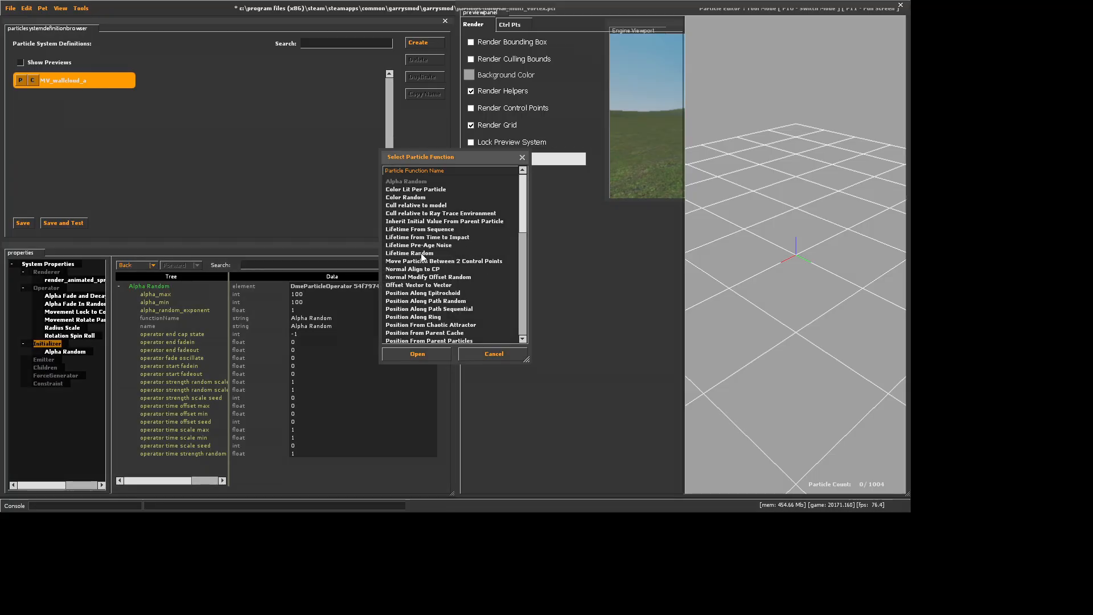
{"action": "left_click", "coordinate": [421, 253]}
{"action": "left_click", "coordinate": [417, 354]}
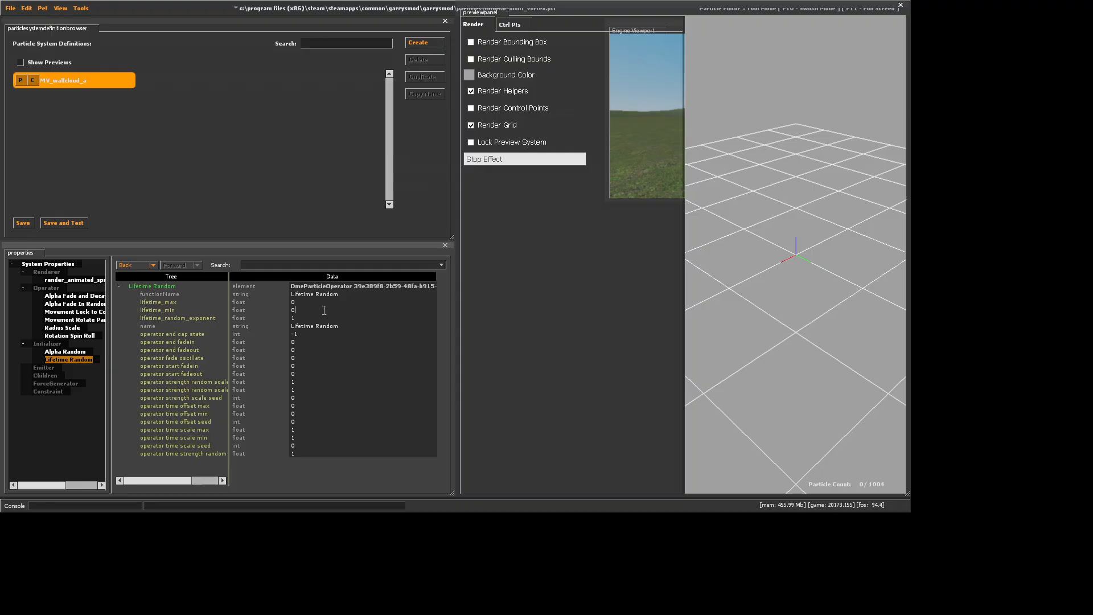
{"action": "left_click", "coordinate": [324, 310]}
{"action": "type", "text": "15"}
{"action": "left_click", "coordinate": [319, 302]}
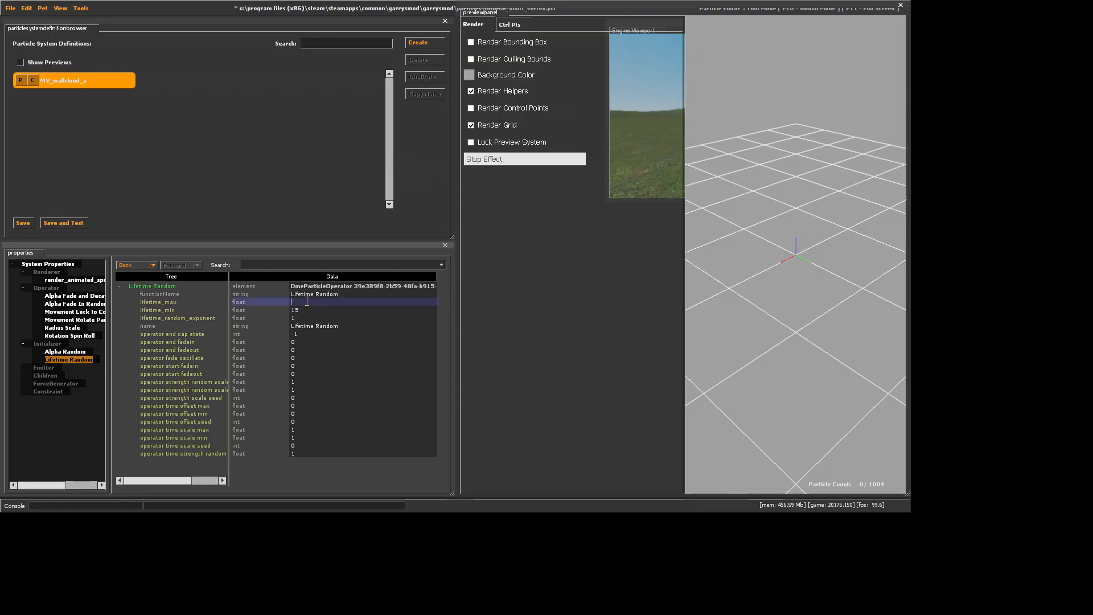
{"action": "type", "text": "15"}
Add a Position Modify Offset Random initializer to the wall cloud system
{"action": "right_click", "coordinate": [47, 344]}
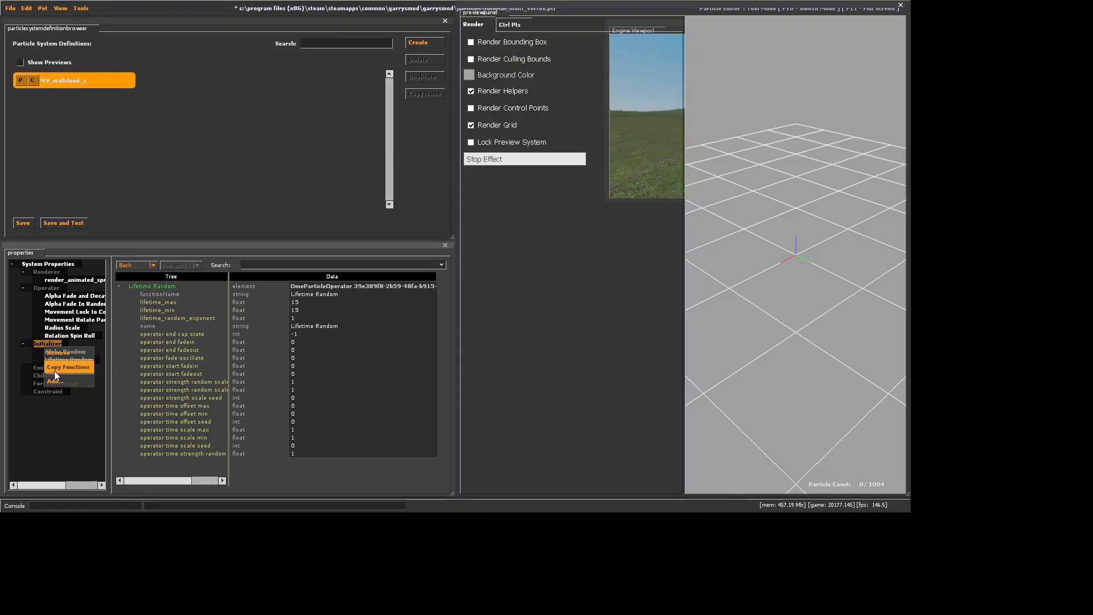
{"action": "left_click", "coordinate": [57, 371]}
{"action": "scroll", "coordinate": [443, 303], "scroll_direction": "down", "scroll_amount": 3}
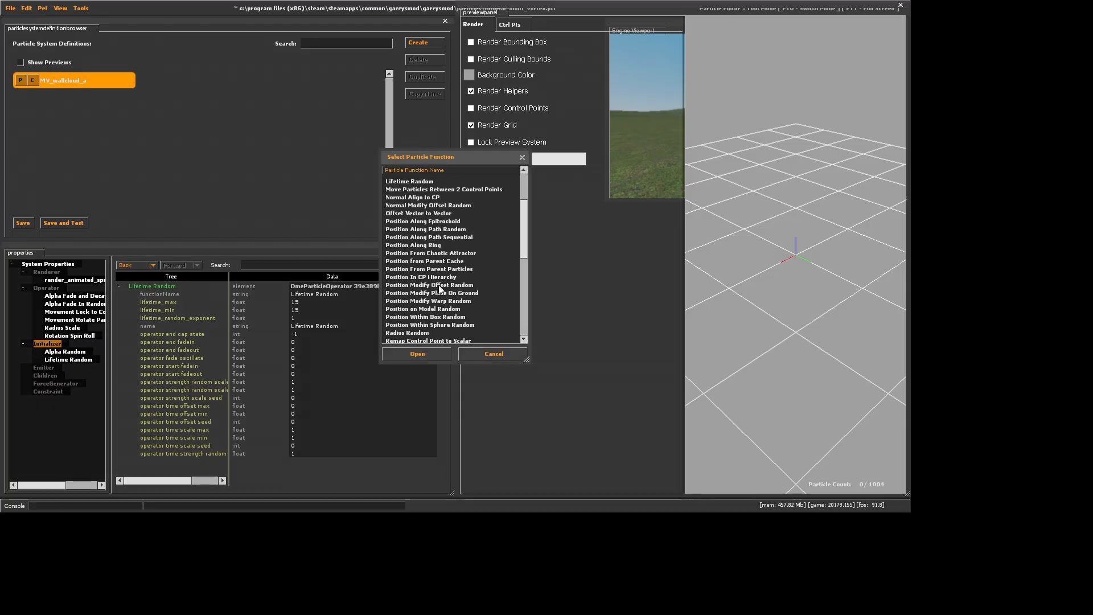
{"action": "left_click", "coordinate": [439, 285]}
{"action": "left_click", "coordinate": [429, 355]}
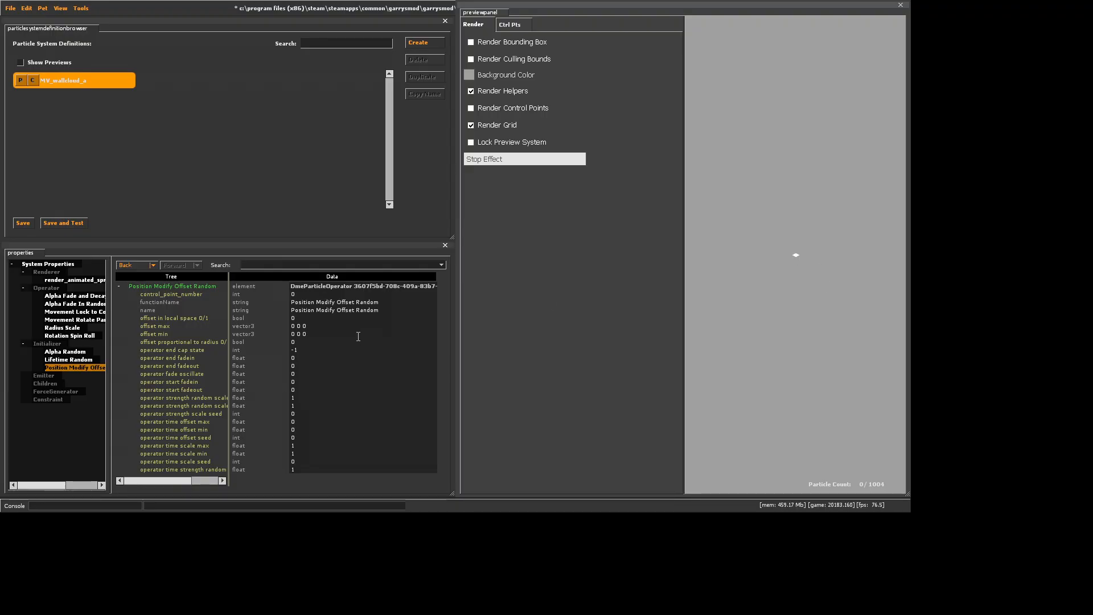
Set both offset max and offset min of the Position Modify Offset Random initializer to 0 0 6000
{"action": "left_click", "coordinate": [335, 325]}
{"action": "key", "text": "BackSpace"}
{"action": "type", "text": "6"}
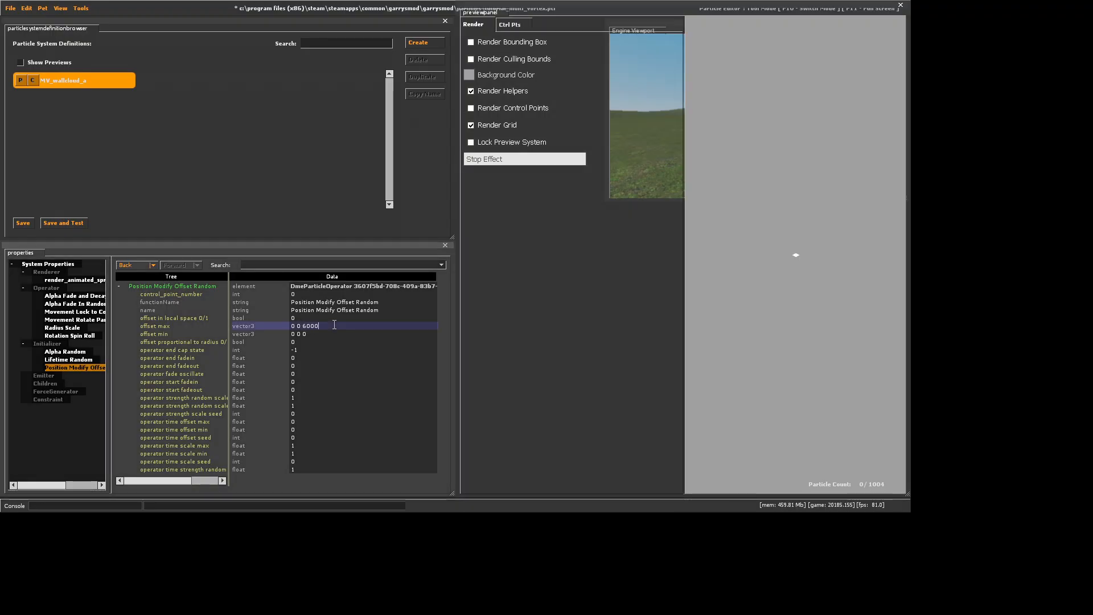
{"action": "type", "text": "000"}
{"action": "key", "text": "Return"}
{"action": "left_click", "coordinate": [907, 121]}
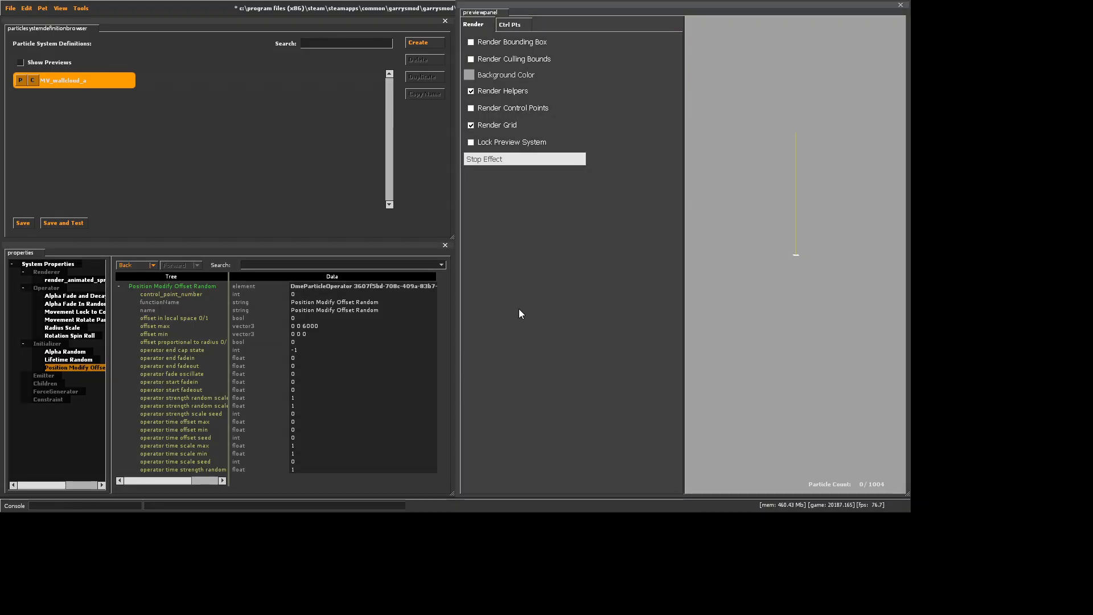
{"action": "left_click", "coordinate": [325, 334]}
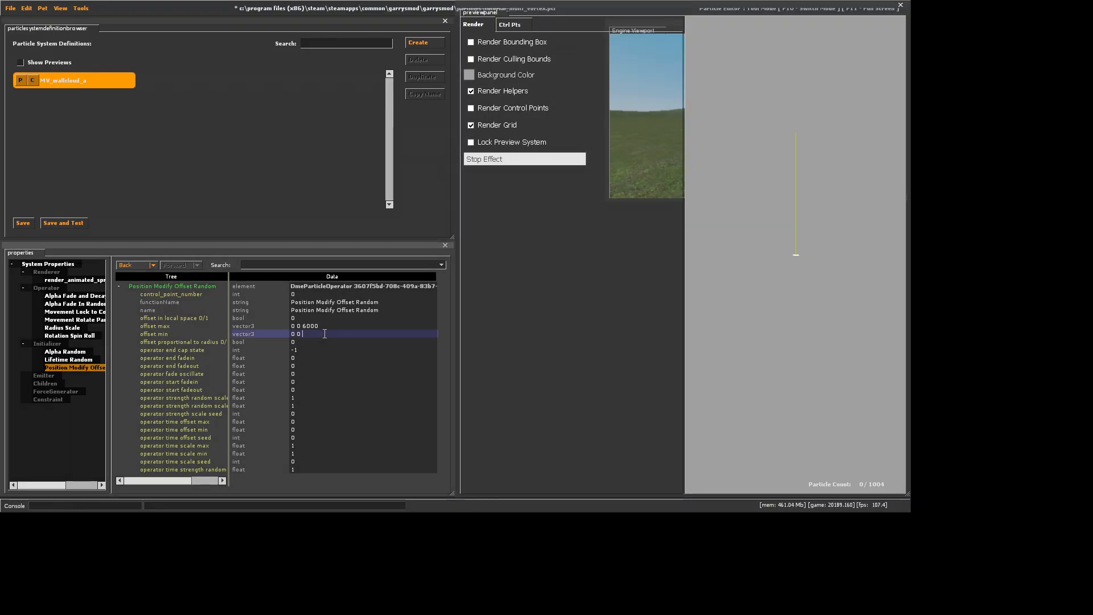
{"action": "key", "text": "BackSpace"}
{"action": "type", "text": "6000"}
{"action": "key", "text": "Return"}
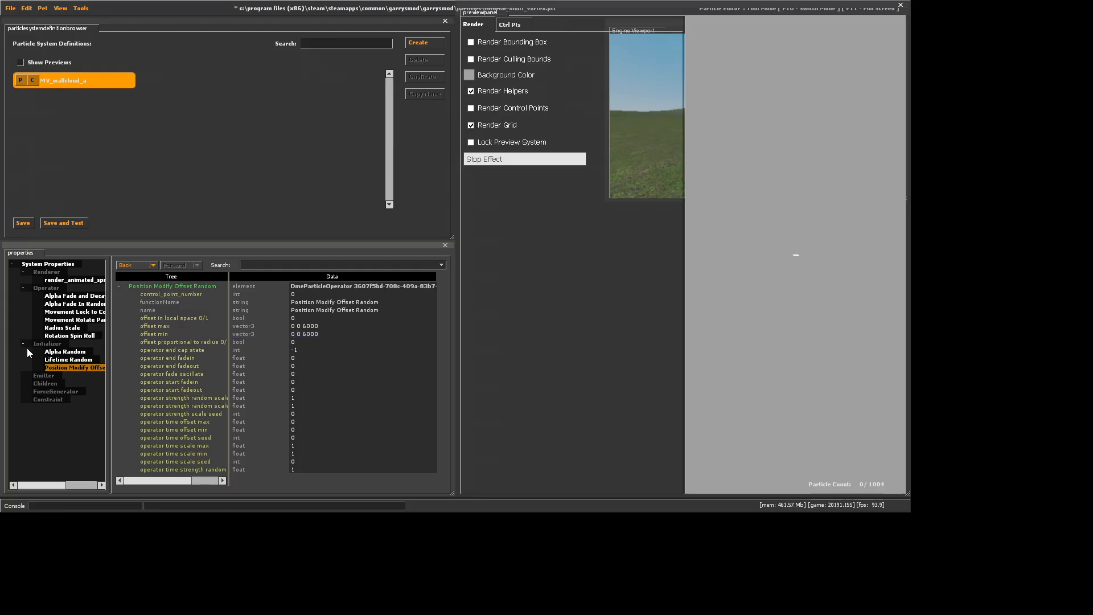
Add a Position Within Sphere Random initializer to the wall cloud system
{"action": "right_click", "coordinate": [47, 344]}
{"action": "left_click", "coordinate": [73, 371]}
{"action": "scroll", "coordinate": [462, 270], "scroll_direction": "up", "scroll_amount": 3}
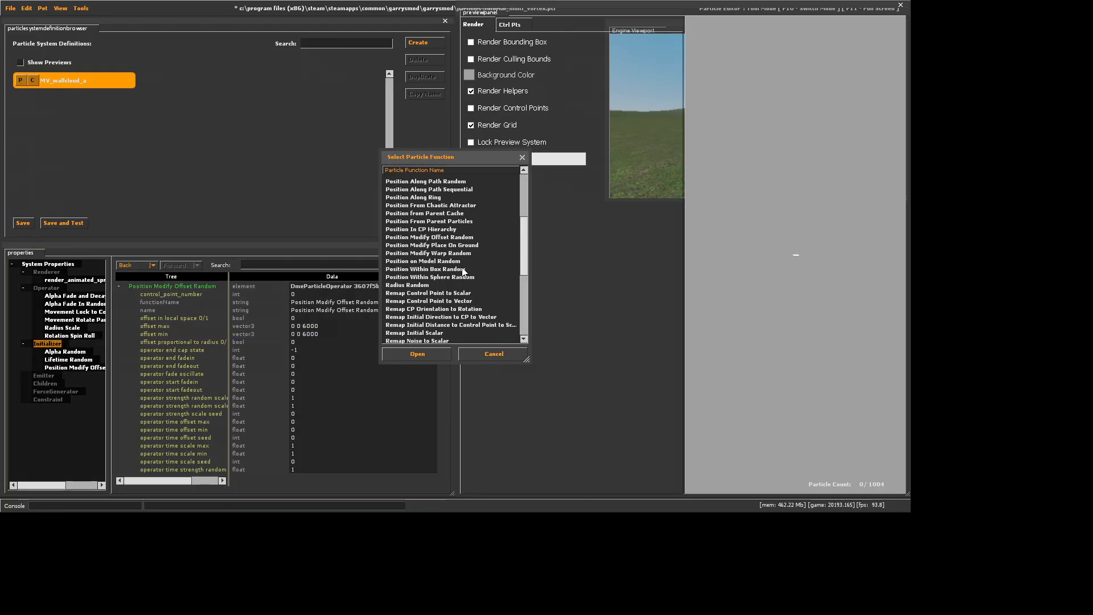
{"action": "left_click", "coordinate": [459, 276]}
{"action": "left_click", "coordinate": [430, 353]}
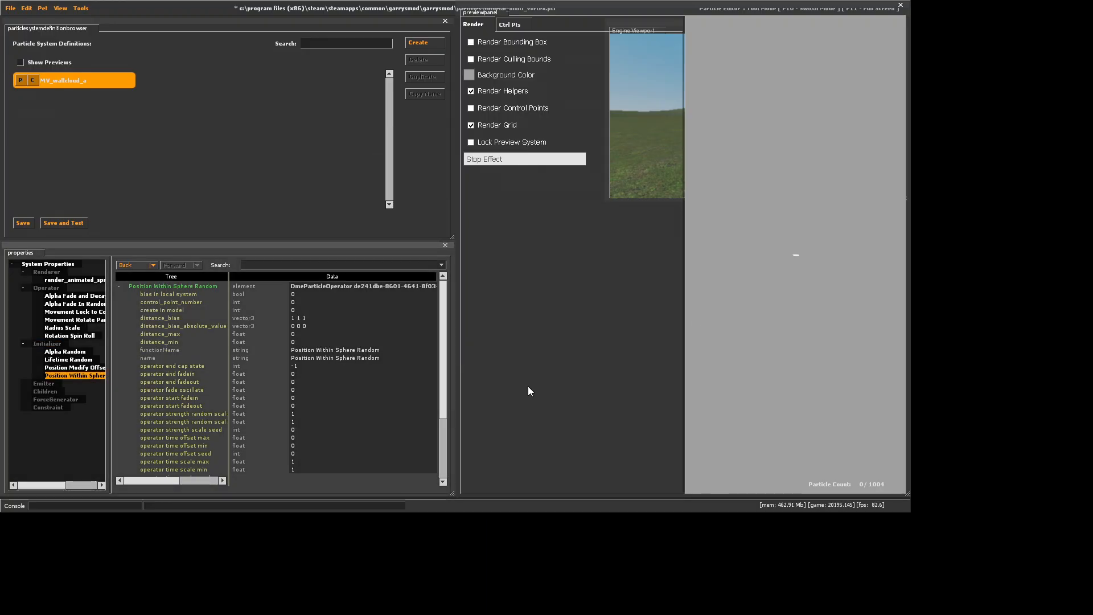
Set the sphere initializer's distance_bias to 1 1 0 and both distance_min and distance_max to 8000
{"action": "left_click", "coordinate": [312, 317]}
{"action": "key", "text": "BackSpace"}
{"action": "type", "text": "0"}
{"action": "left_click", "coordinate": [298, 341]}
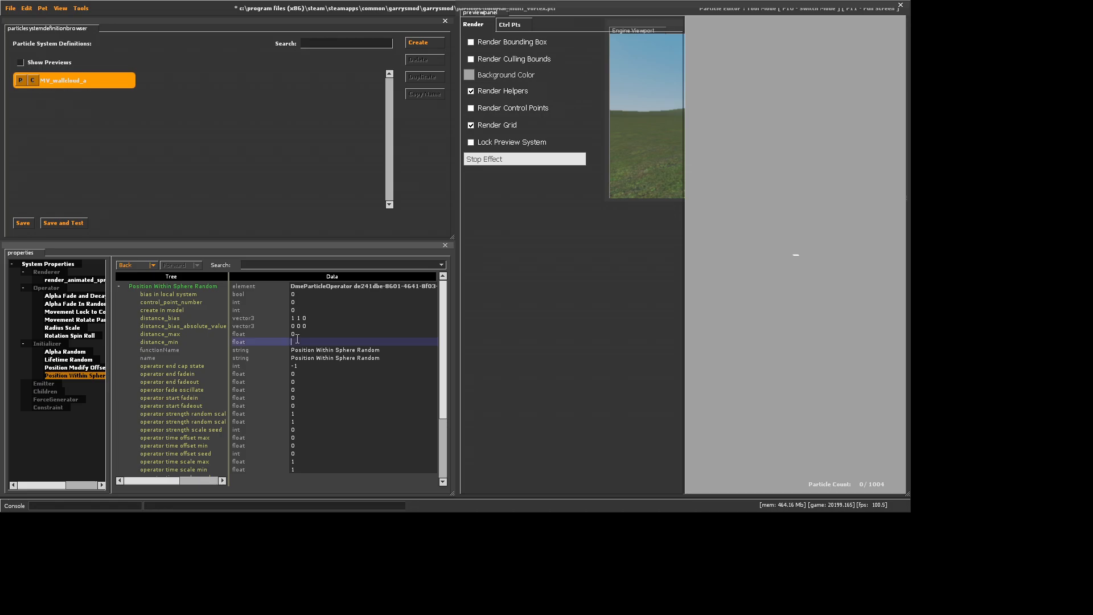
{"action": "key", "text": "Return"}
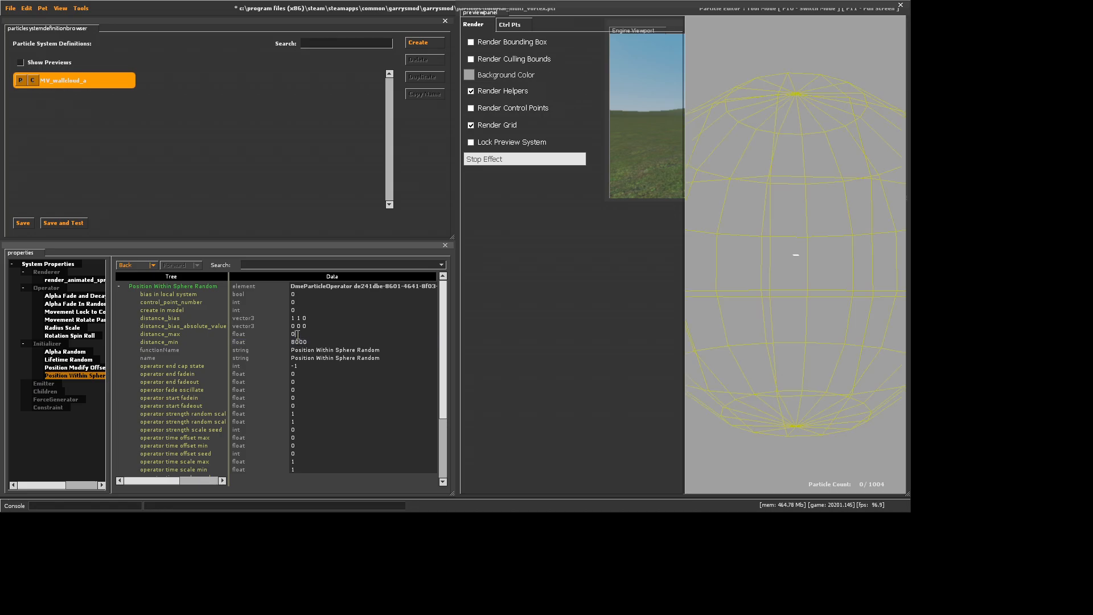
{"action": "left_click", "coordinate": [297, 334]}
{"action": "type", "text": "8000"}
{"action": "key", "text": "Return"}
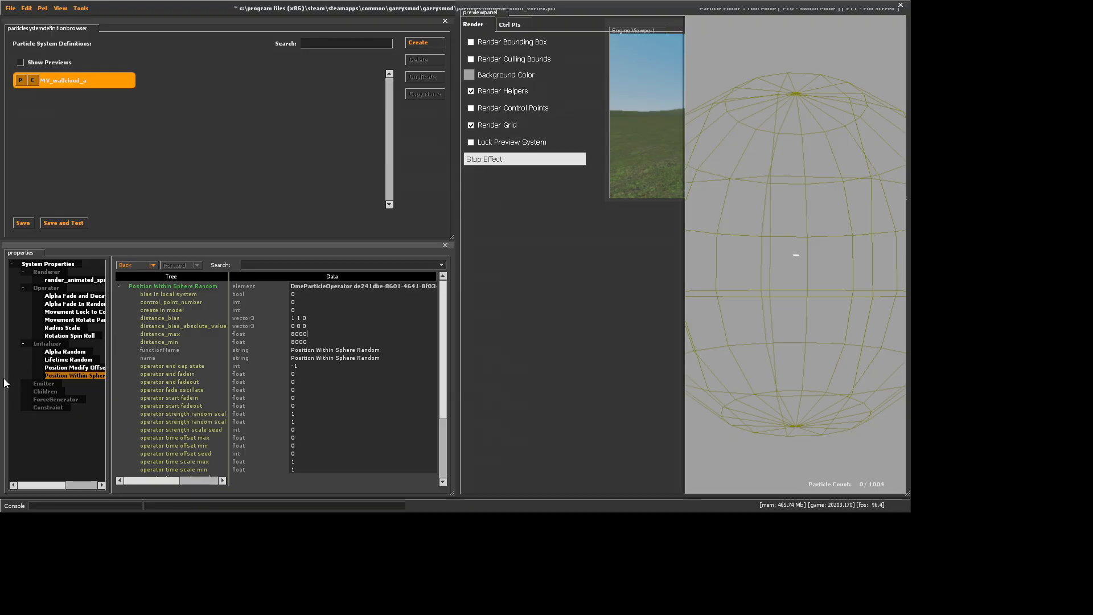
{"action": "right_click", "coordinate": [54, 339]}
{"action": "left_click", "coordinate": [43, 346]}
{"action": "right_click", "coordinate": [43, 346]}
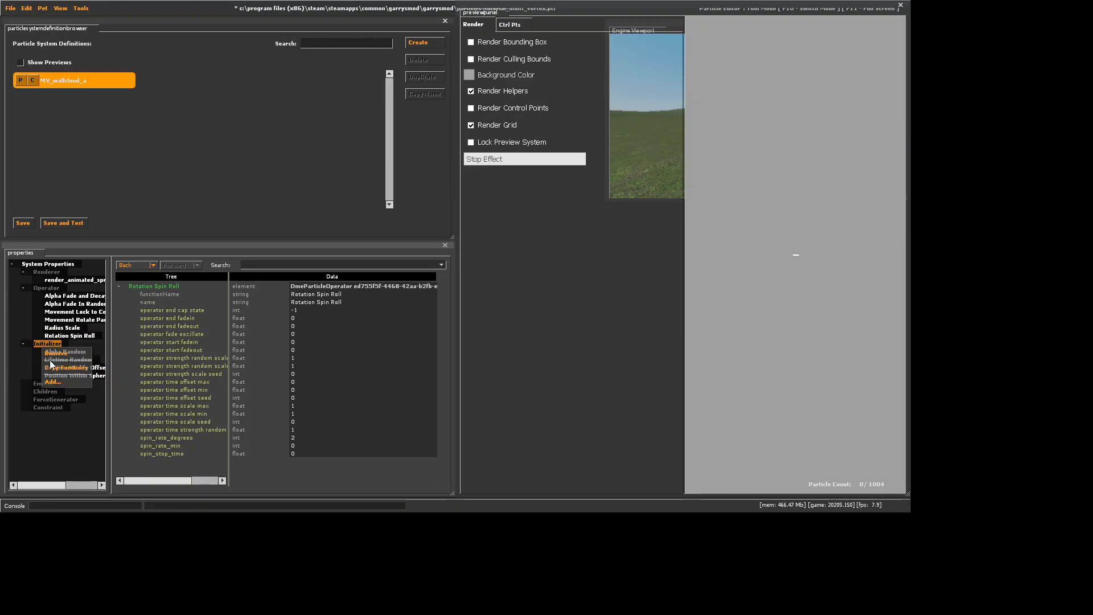
{"action": "left_click", "coordinate": [60, 390]}
Add a Radius Random initializer to the wall cloud system
{"action": "left_click", "coordinate": [50, 344]}
{"action": "right_click", "coordinate": [49, 344]}
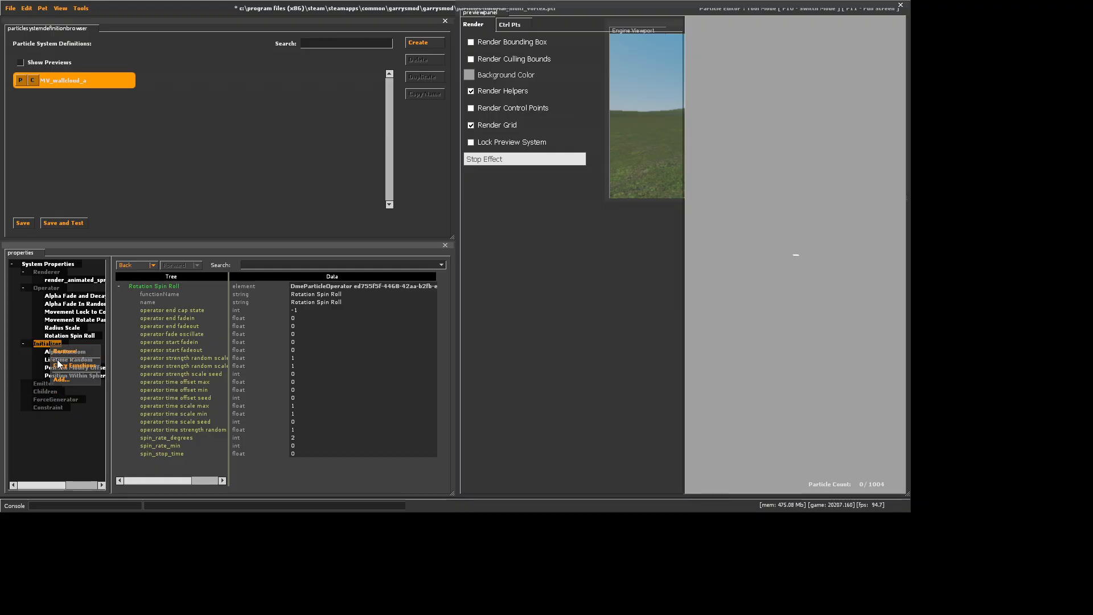
{"action": "left_click", "coordinate": [95, 374]}
{"action": "scroll", "coordinate": [416, 313], "scroll_direction": "down", "scroll_amount": 5}
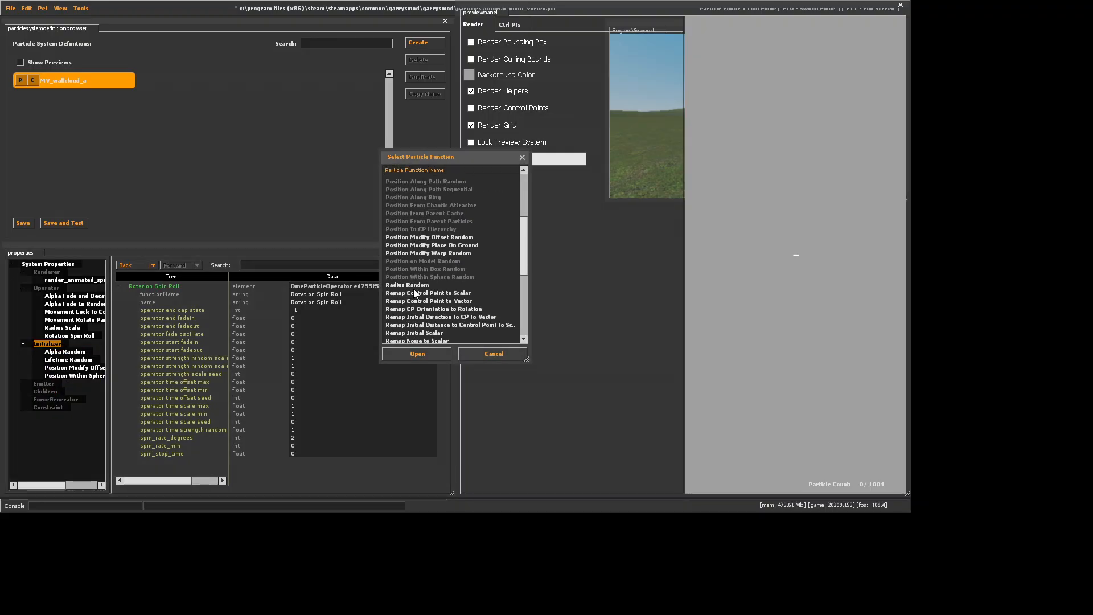
{"action": "left_click", "coordinate": [415, 288]}
{"action": "left_click", "coordinate": [416, 354]}
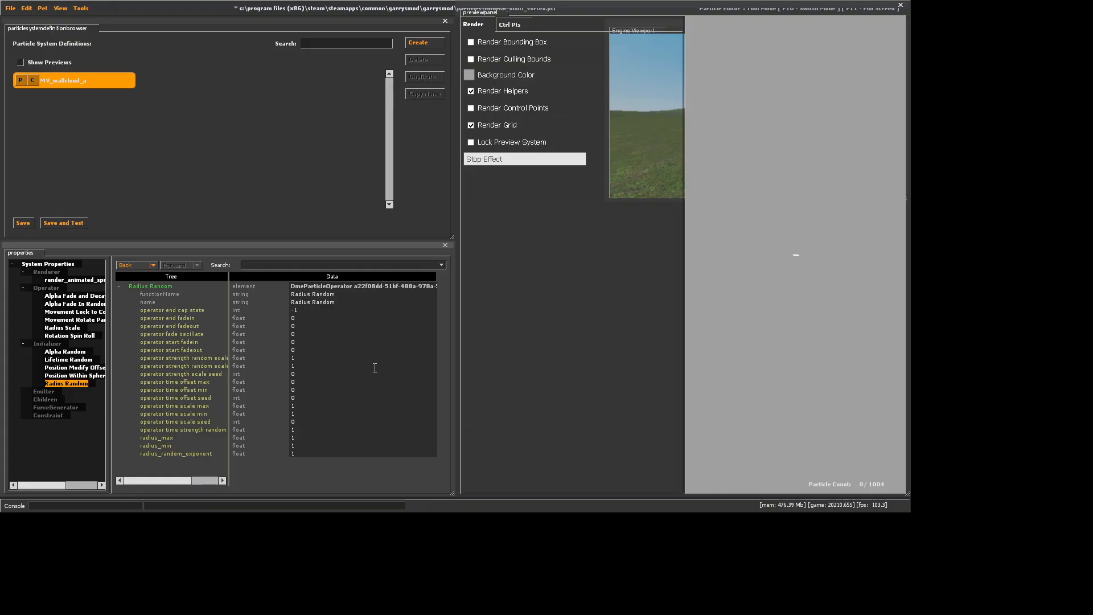
Set both radius_max and radius_min of the Radius Random initializer to 3000
{"action": "left_click", "coordinate": [304, 438]}
{"action": "key", "text": "BackSpace"}
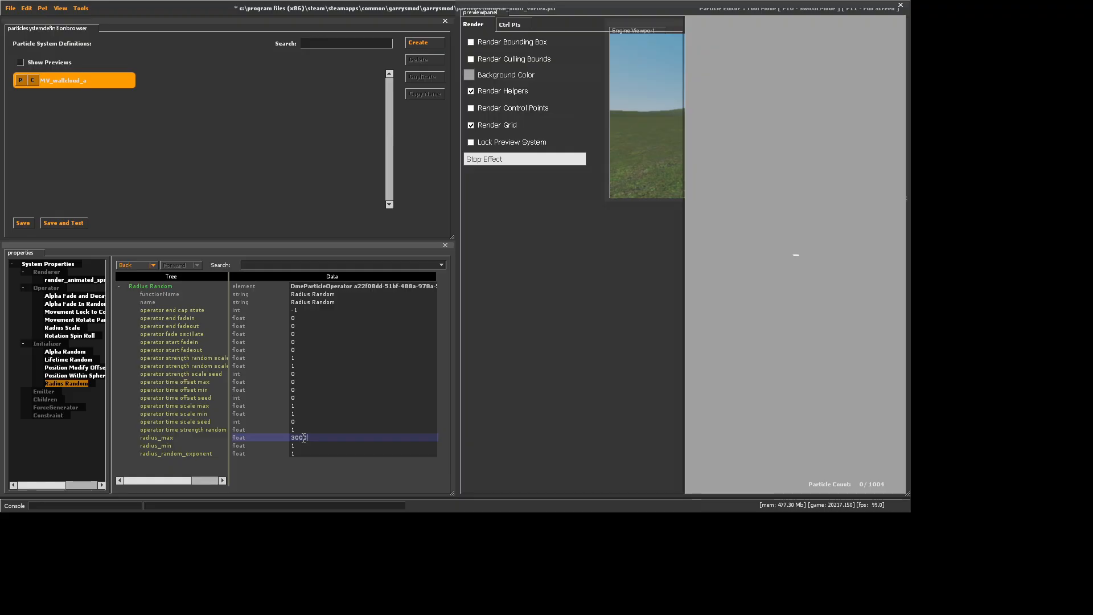
{"action": "key", "text": "Return"}
{"action": "key", "text": "BackSpace"}
{"action": "type", "text": "3000"}
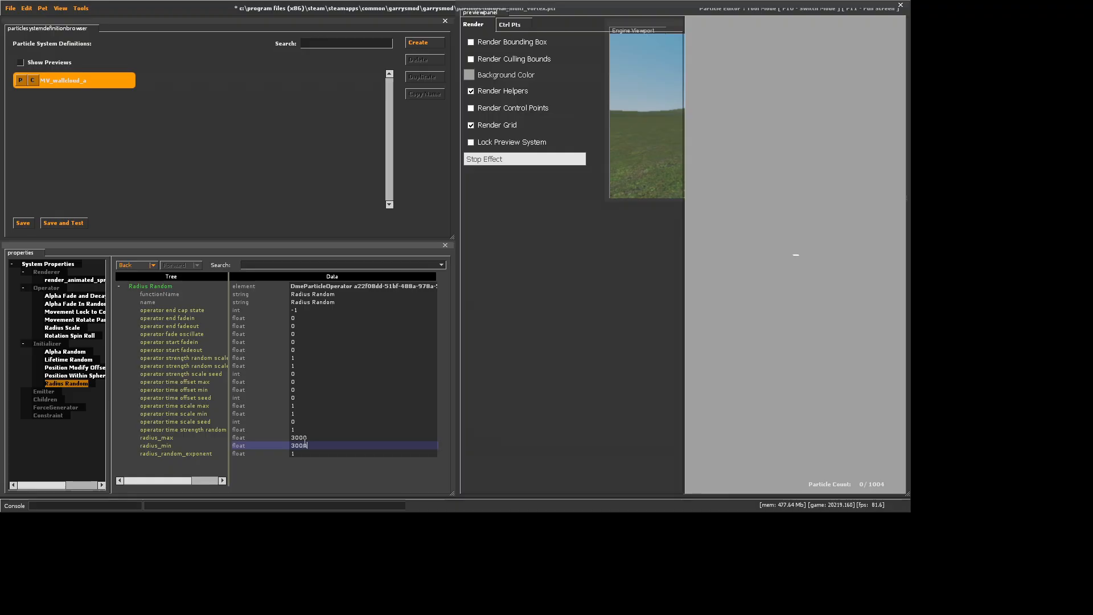
{"action": "key", "text": "Return"}
Add a Rotation Random initializer to the wall cloud system
{"action": "right_click", "coordinate": [47, 344]}
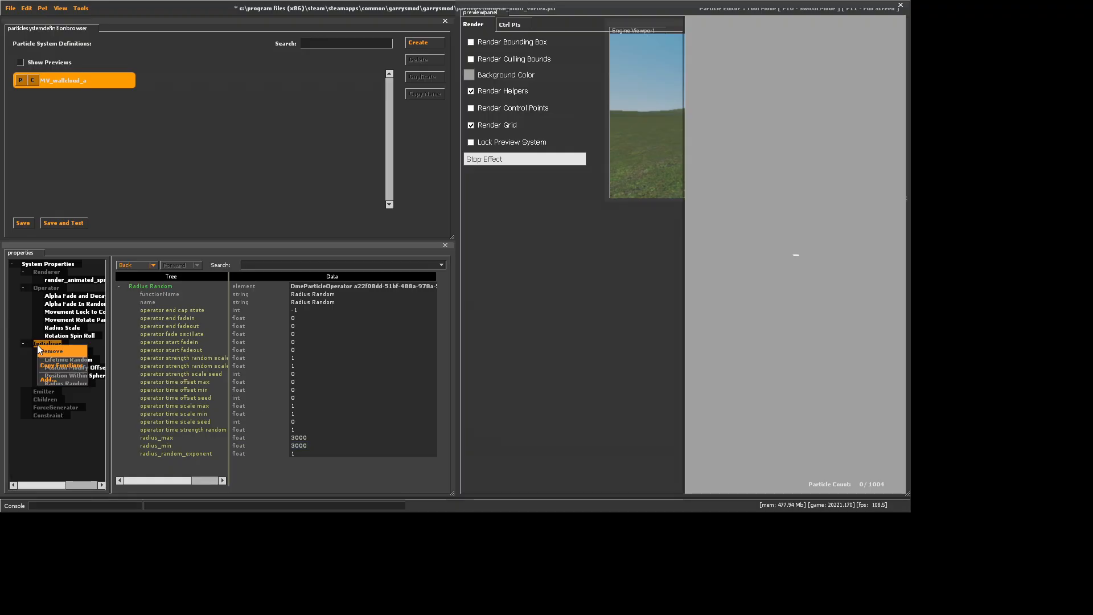
{"action": "left_click", "coordinate": [60, 376]}
{"action": "scroll", "coordinate": [442, 284], "scroll_direction": "down", "scroll_amount": 10}
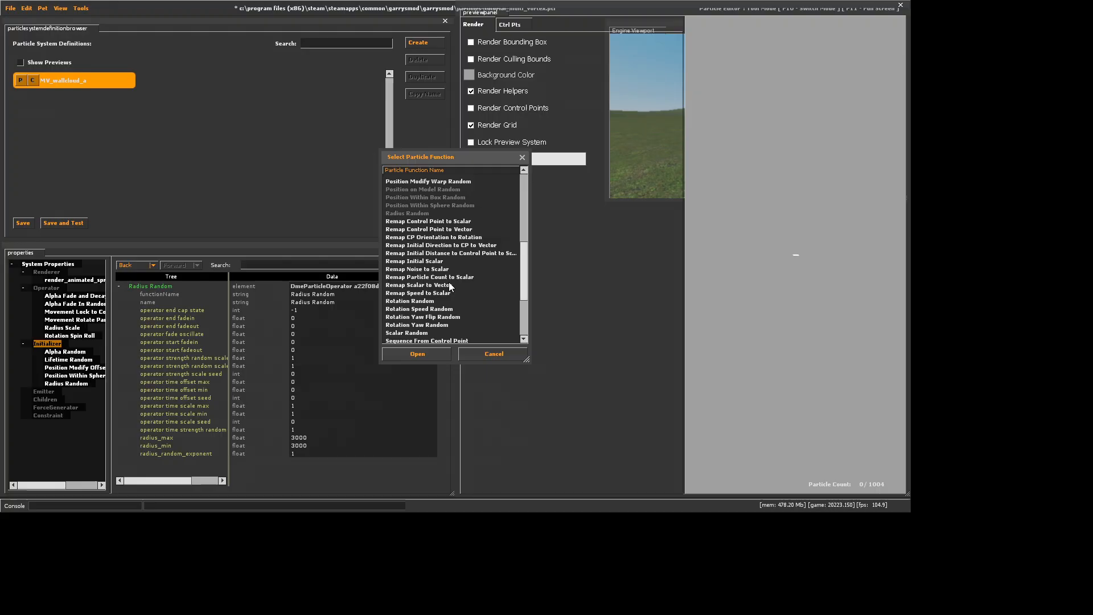
{"action": "left_click", "coordinate": [434, 260]}
{"action": "left_click", "coordinate": [434, 253]}
{"action": "left_click", "coordinate": [421, 354]}
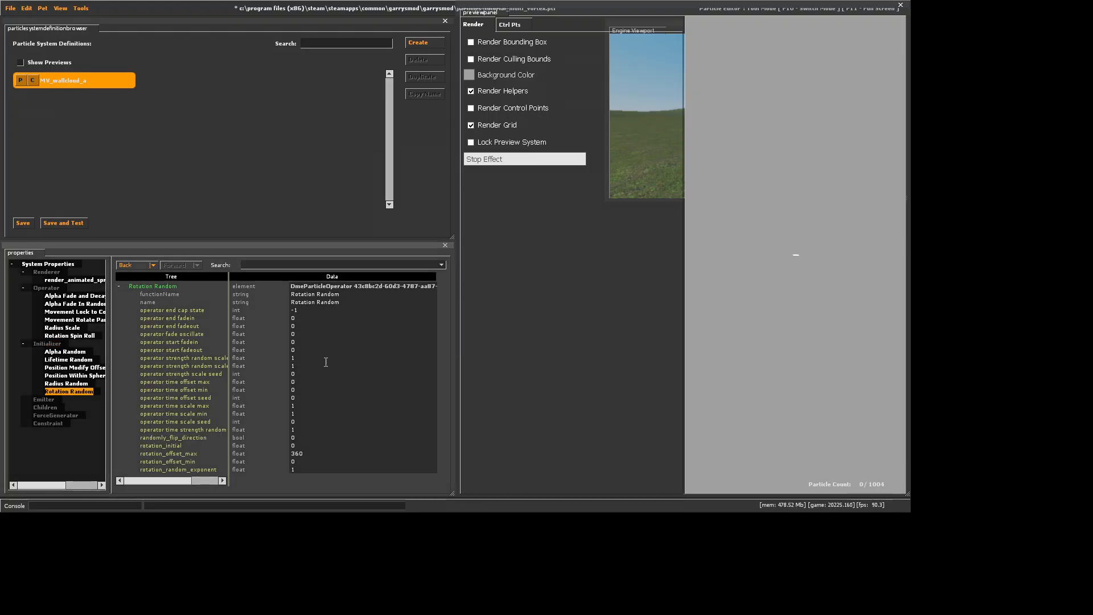
Add a Sequence Random initializer to the wall cloud system
{"action": "right_click", "coordinate": [45, 343]}
{"action": "left_click", "coordinate": [66, 383]}
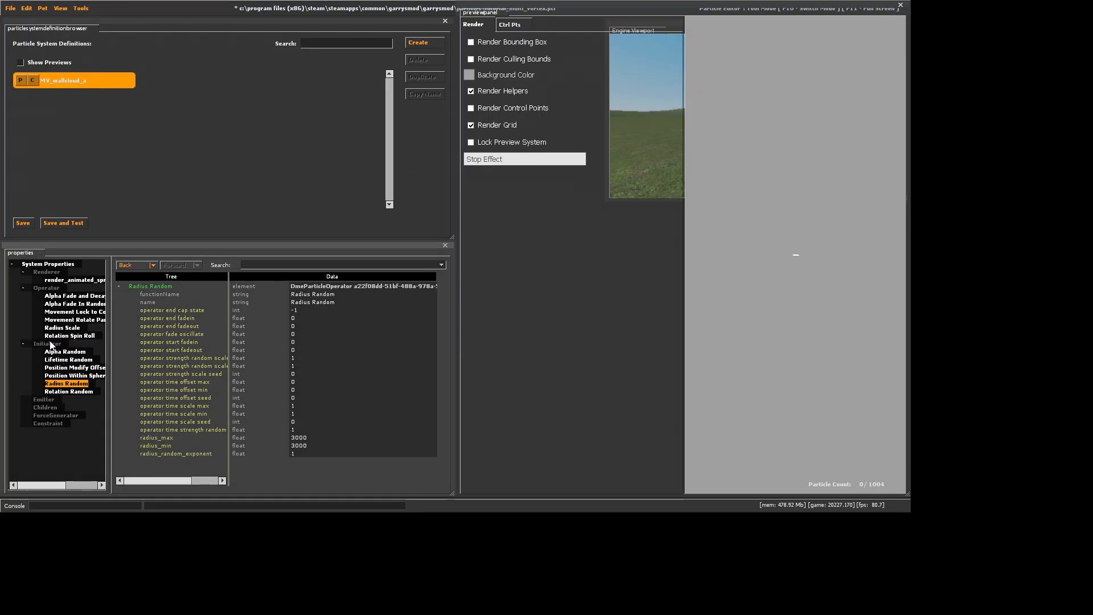
{"action": "right_click", "coordinate": [50, 343]}
{"action": "left_click", "coordinate": [66, 377]}
{"action": "scroll", "coordinate": [450, 277], "scroll_direction": "down", "scroll_amount": 10}
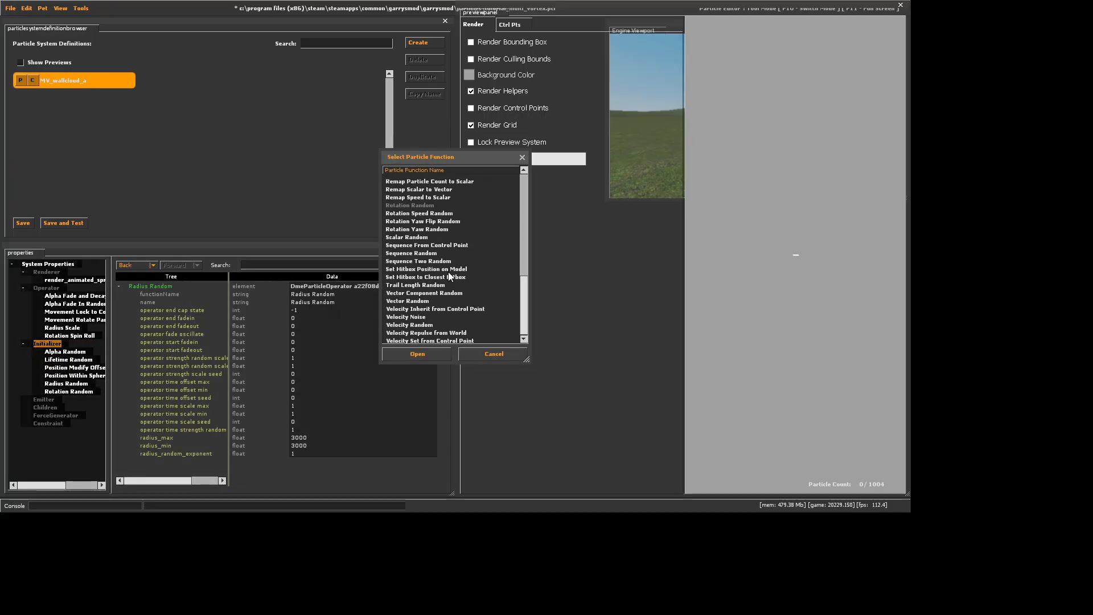
{"action": "left_click", "coordinate": [424, 253]}
{"action": "left_click", "coordinate": [425, 355]}
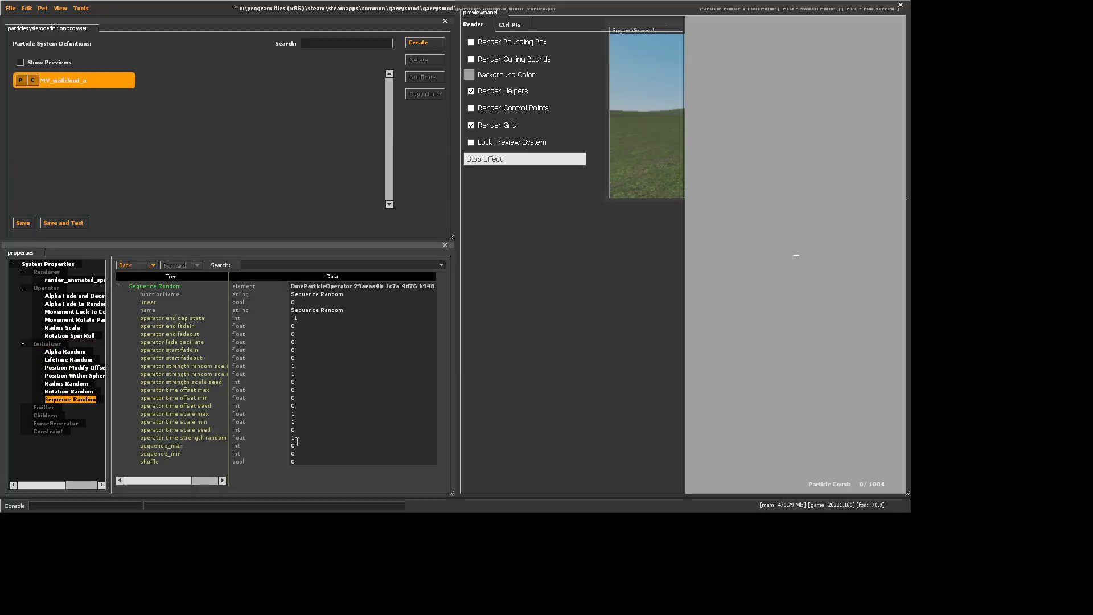
Set both sequence_max and sequence_min of the Sequence Random initializer to 2
{"action": "double_click", "coordinate": [300, 445]}
{"action": "type", "text": "2"}
{"action": "double_click", "coordinate": [300, 453]}
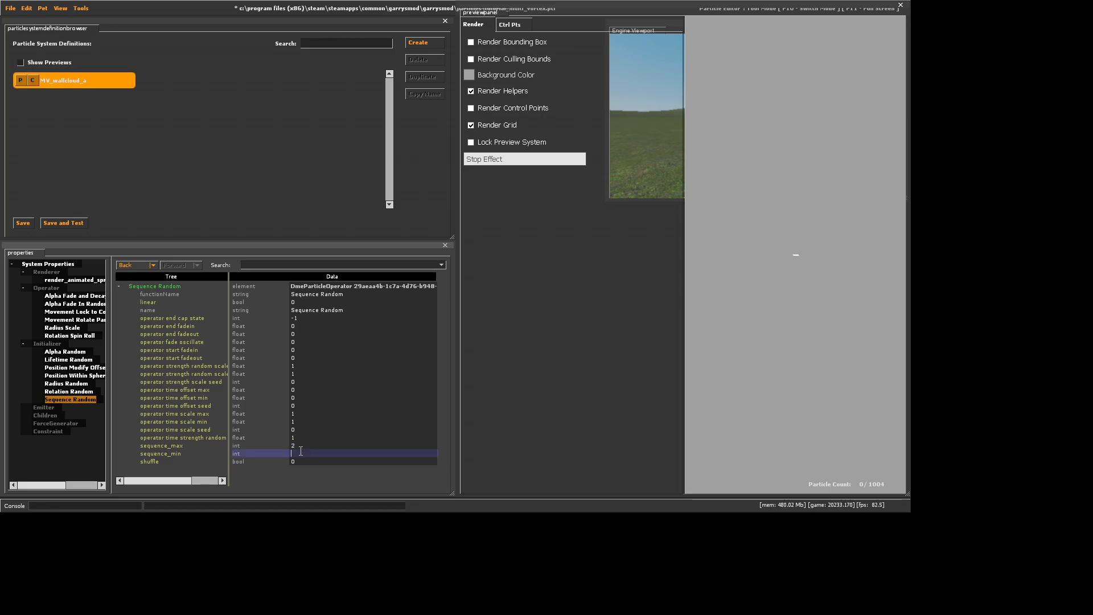
{"action": "type", "text": "2"}
{"action": "key", "text": "Return"}
Add an emit_continuously emitter to the wall cloud system
{"action": "right_click", "coordinate": [54, 408]}
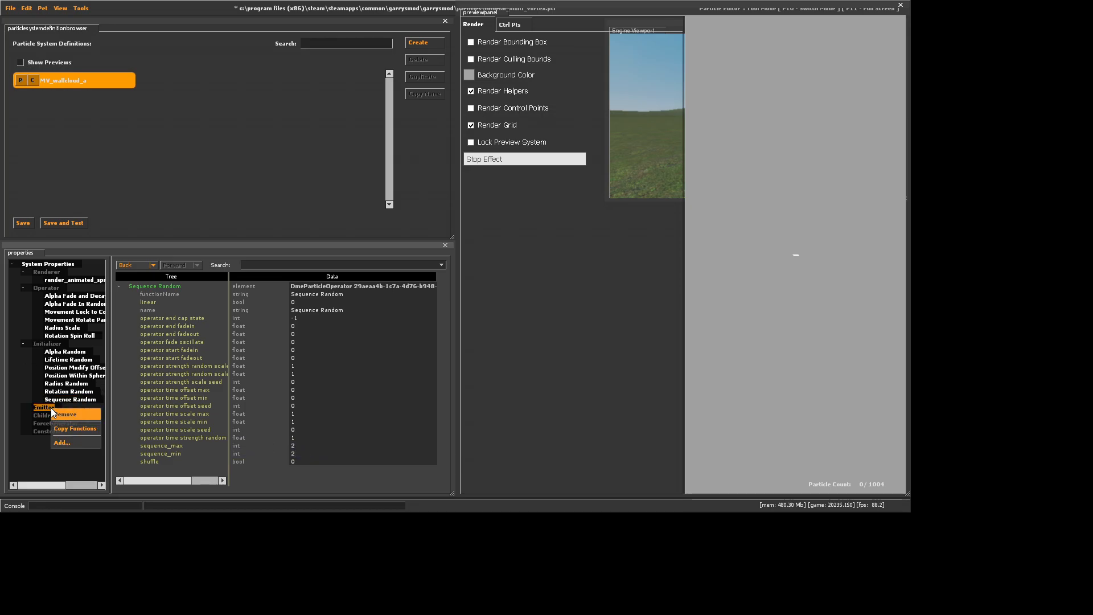
{"action": "left_click", "coordinate": [71, 441]}
{"action": "left_click", "coordinate": [430, 198]}
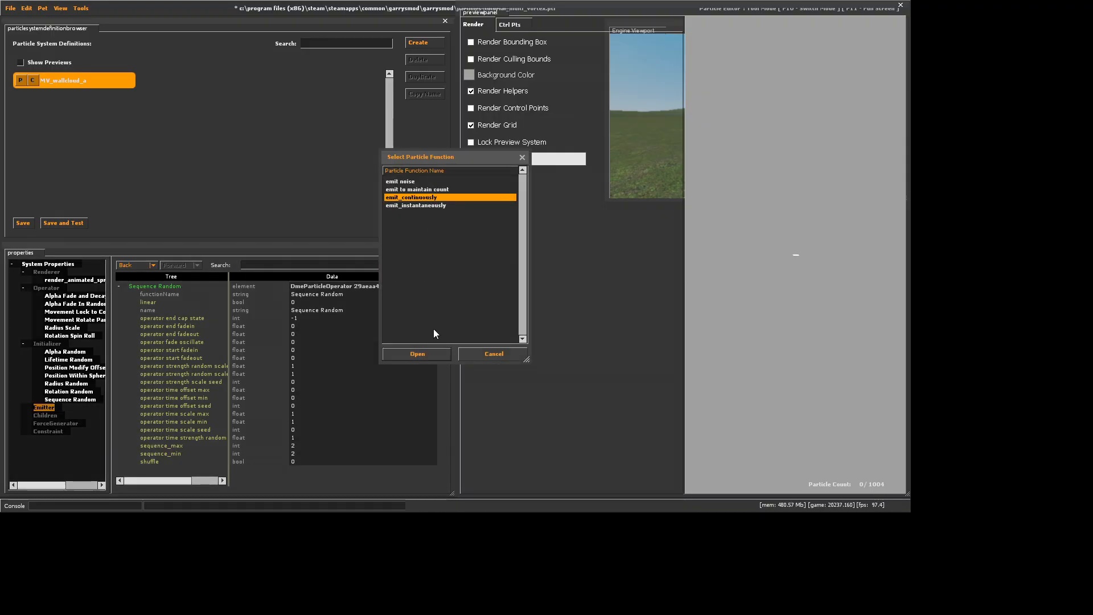
{"action": "left_click", "coordinate": [417, 354]}
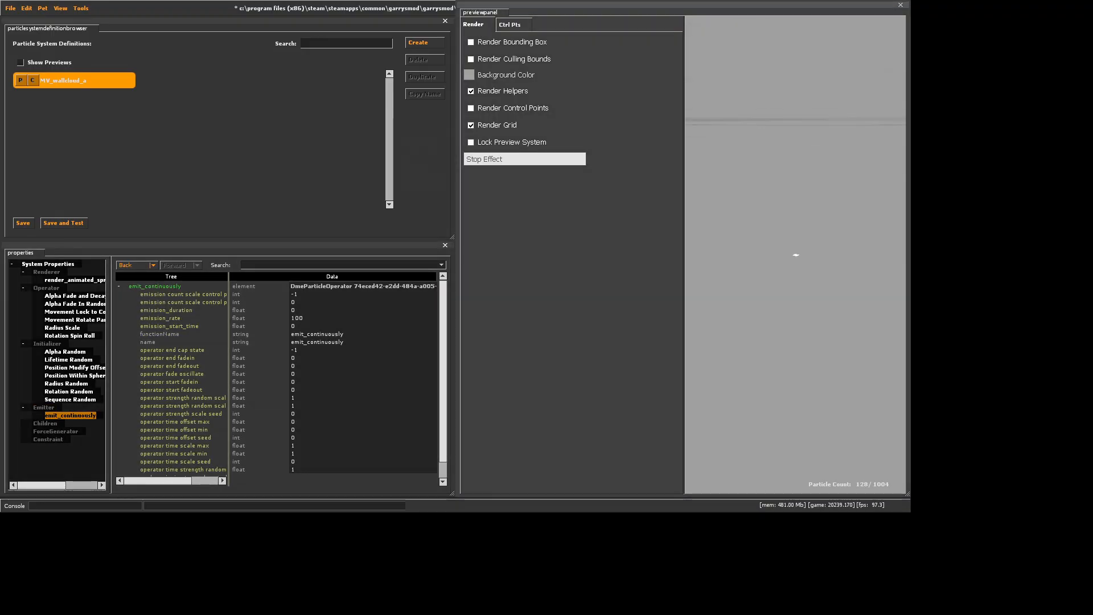
Set distance_min of the Position Within Sphere Random initializer to 0
{"action": "left_click", "coordinate": [75, 375]}
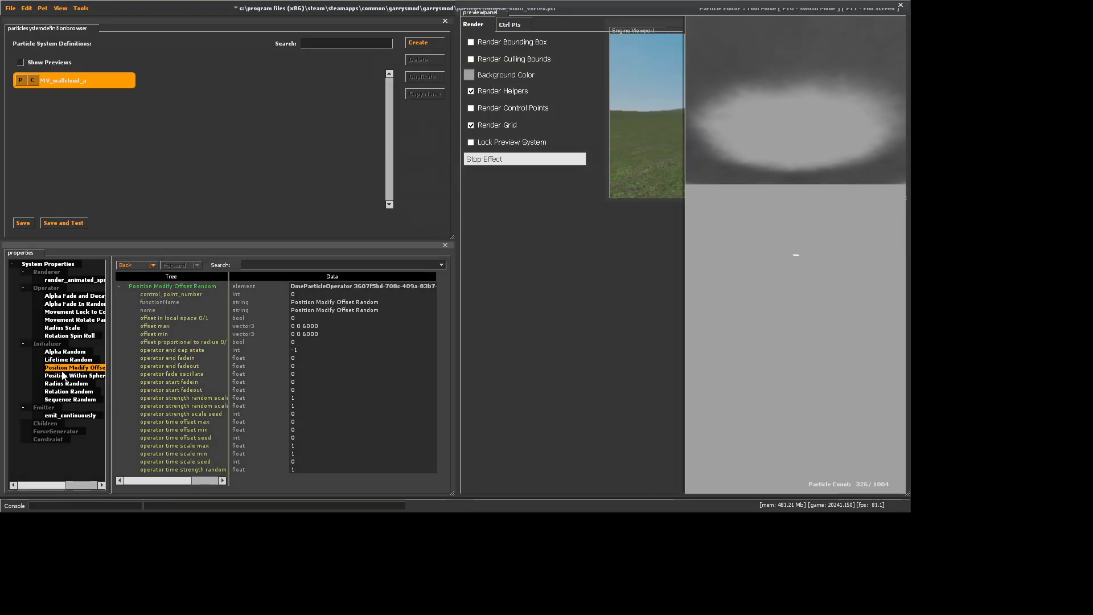
{"action": "left_click_drag", "start_coordinate": [314, 342], "coordinate": [224, 336]}
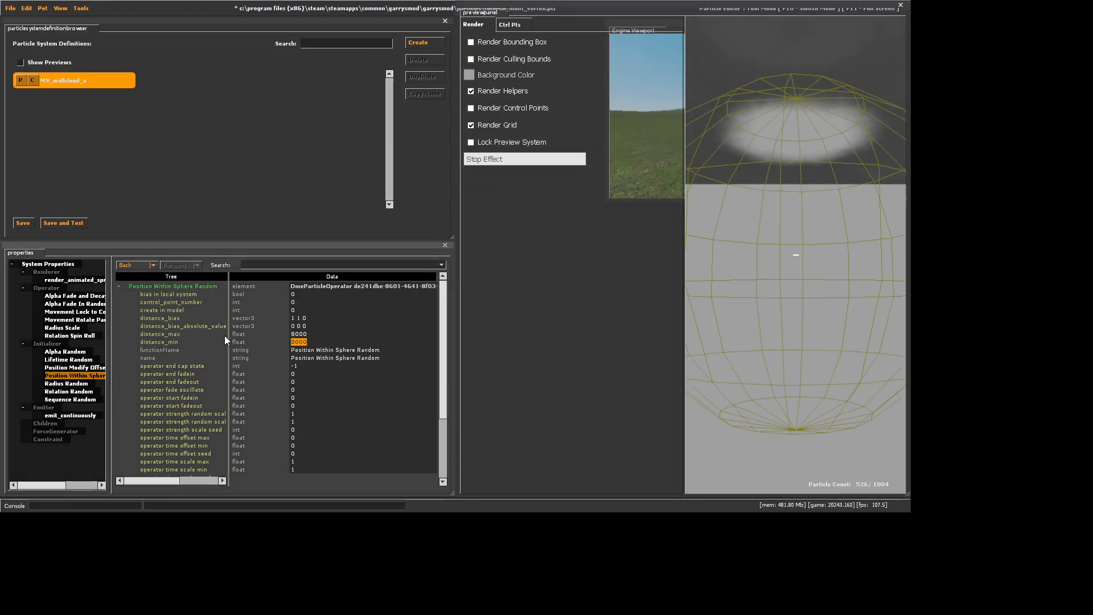
{"action": "type", "text": "0"}
{"action": "key", "text": "Return"}
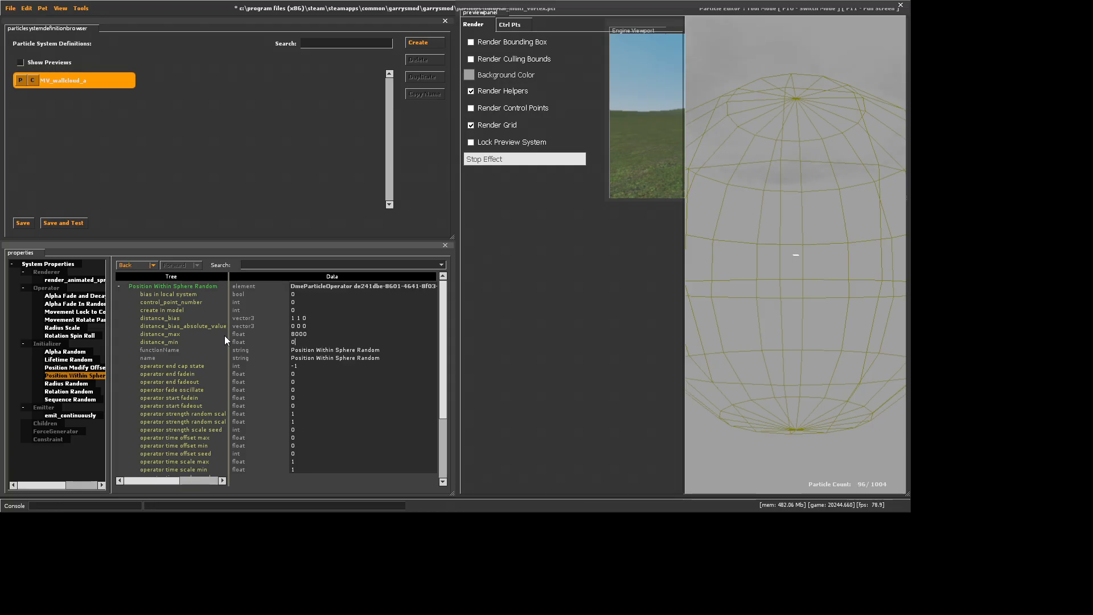
Set the emission_rate of the emit_continuously emitter to 15
{"action": "left_click", "coordinate": [67, 264]}
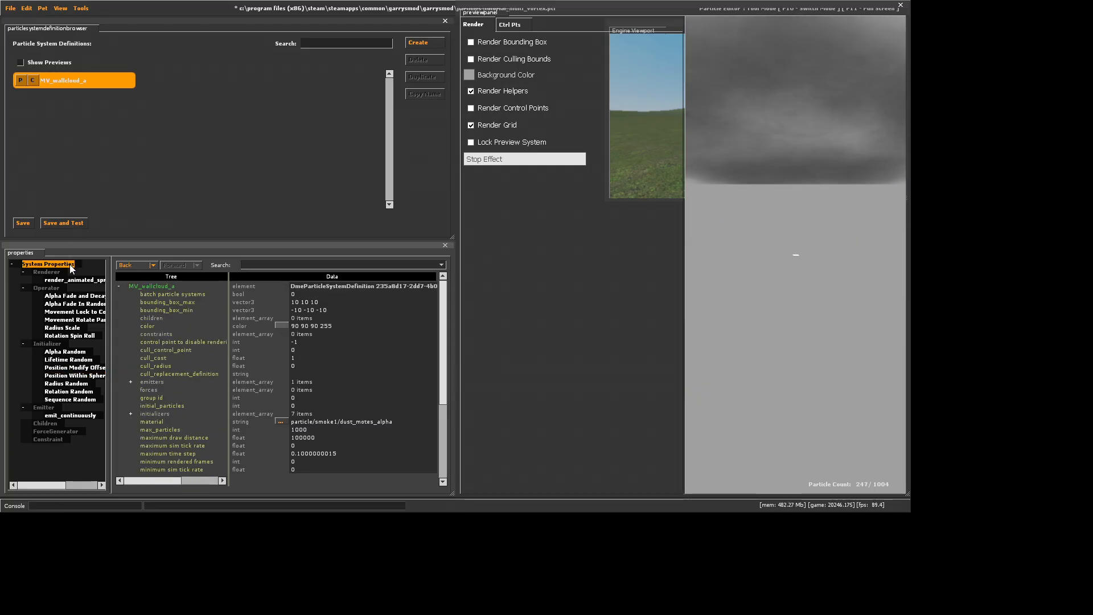
{"action": "left_click", "coordinate": [765, 233]}
{"action": "left_click", "coordinate": [86, 417]}
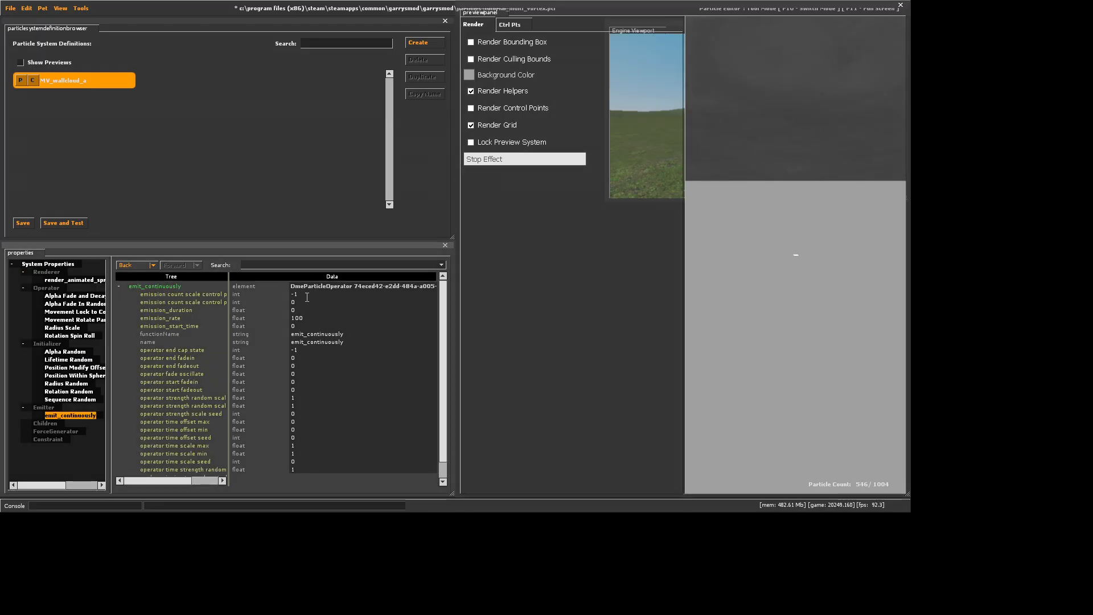
{"action": "double_click", "coordinate": [313, 319]}
{"action": "type", "text": "15"}
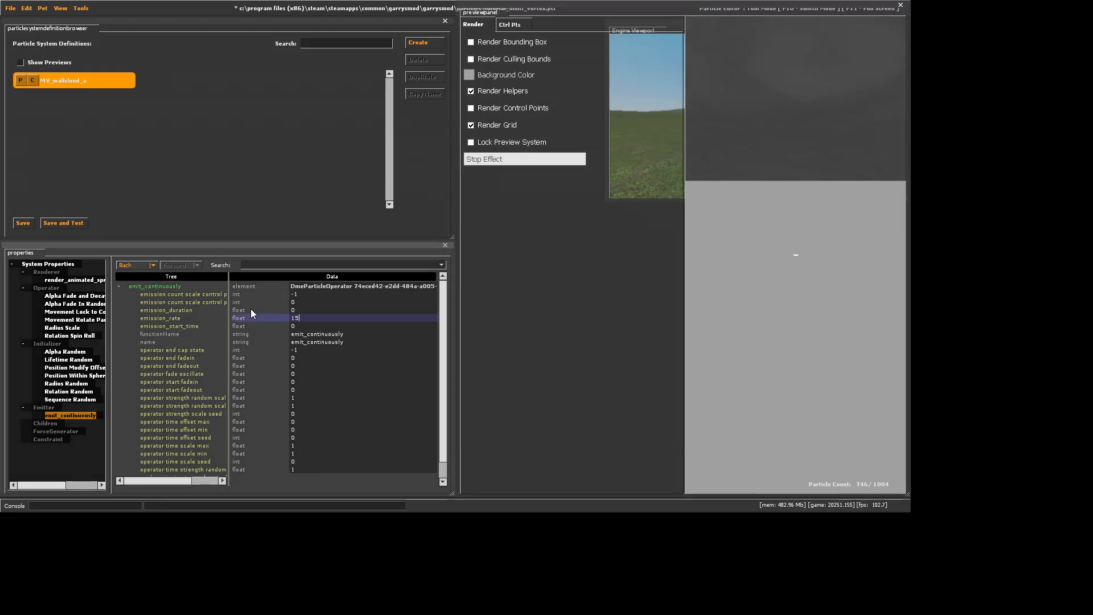
{"action": "left_click", "coordinate": [835, 207]}
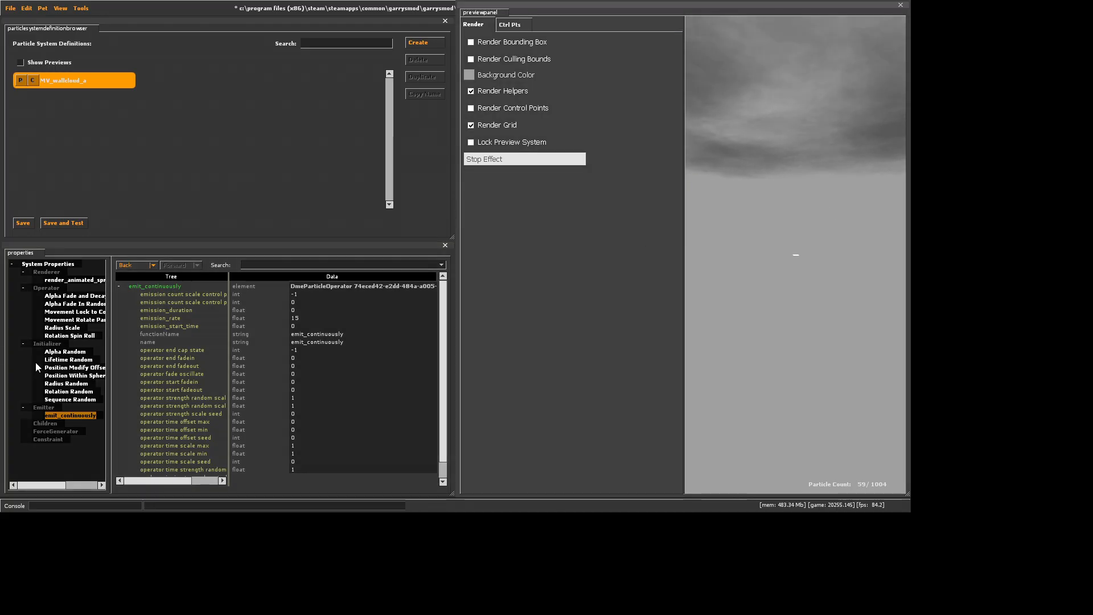
Set the spin_rate_degrees of the Rotation Spin Roll operator to 1
{"action": "left_click", "coordinate": [70, 335]}
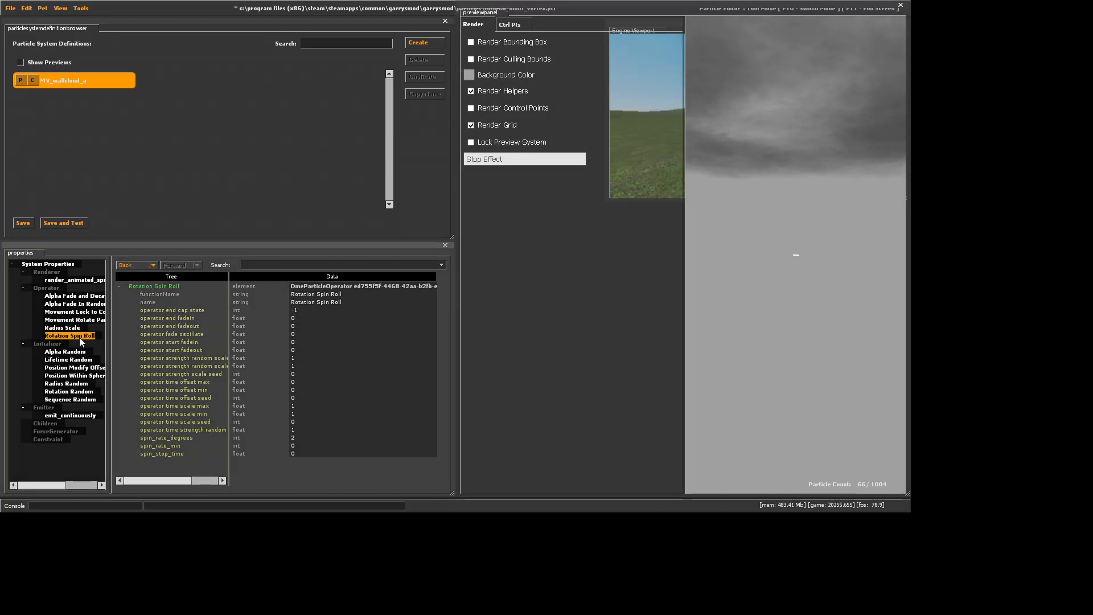
{"action": "double_click", "coordinate": [324, 436]}
{"action": "type", "text": "1"}
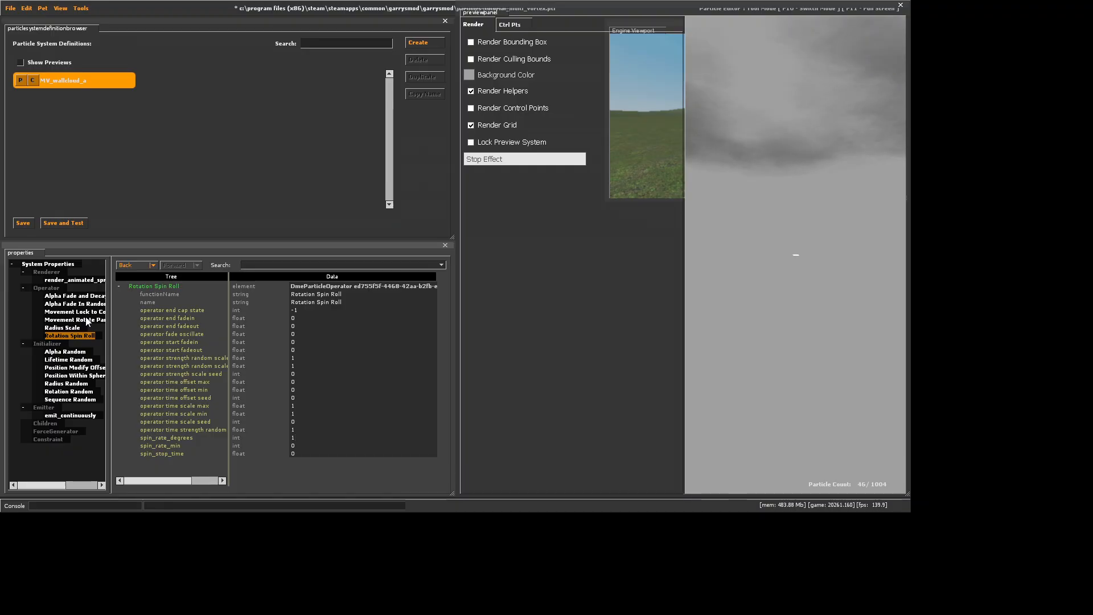
{"action": "left_click_drag", "start_coordinate": [805, 233], "coordinate": [805, 262]}
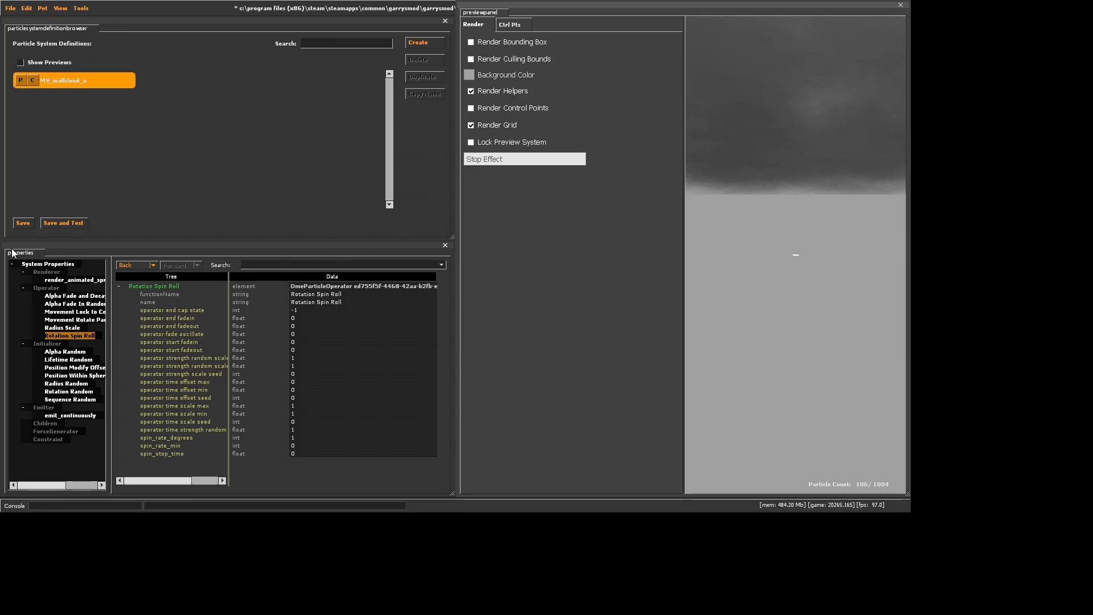
Darken the MV_wallcloud_a system's color to 45 45 45 and save the particle file
{"action": "left_click", "coordinate": [65, 263]}
{"action": "left_click", "coordinate": [281, 326]}
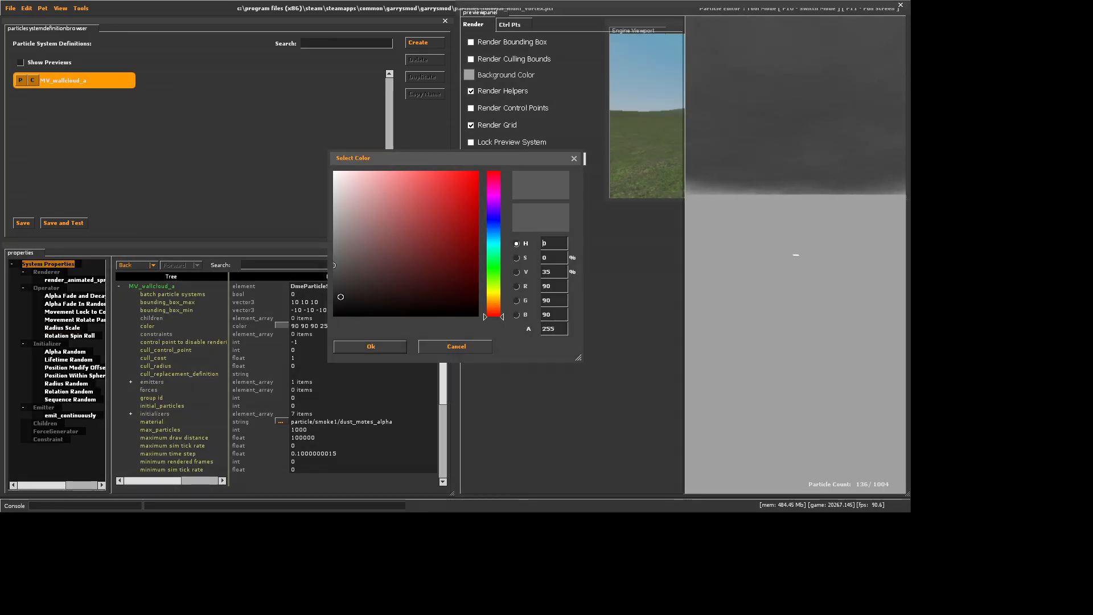
{"action": "left_click", "coordinate": [334, 288]}
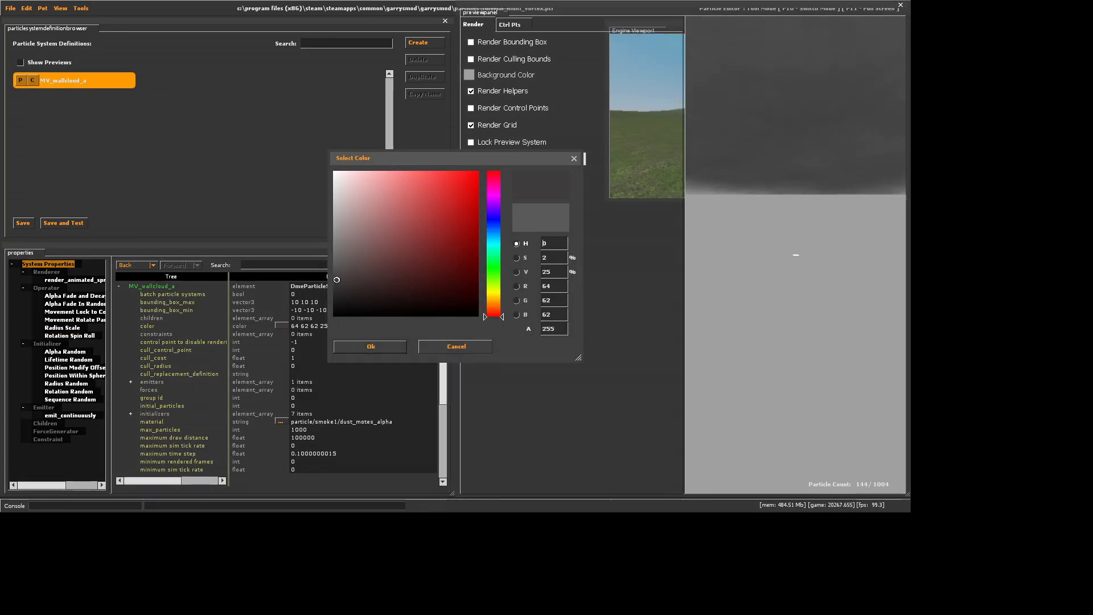
{"action": "left_click", "coordinate": [371, 346]}
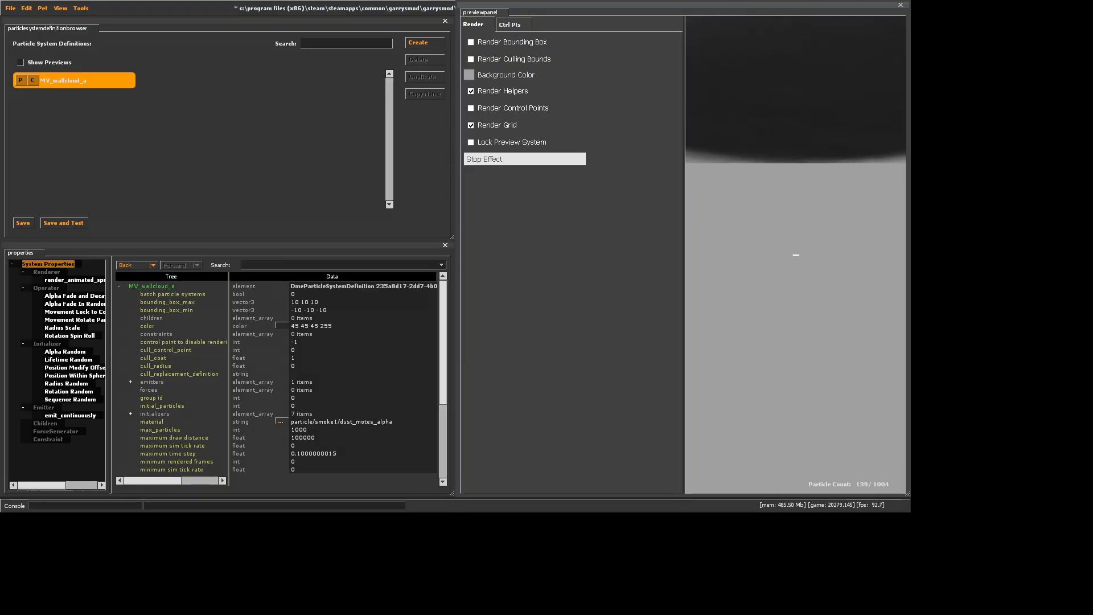
{"action": "left_click", "coordinate": [23, 223]}
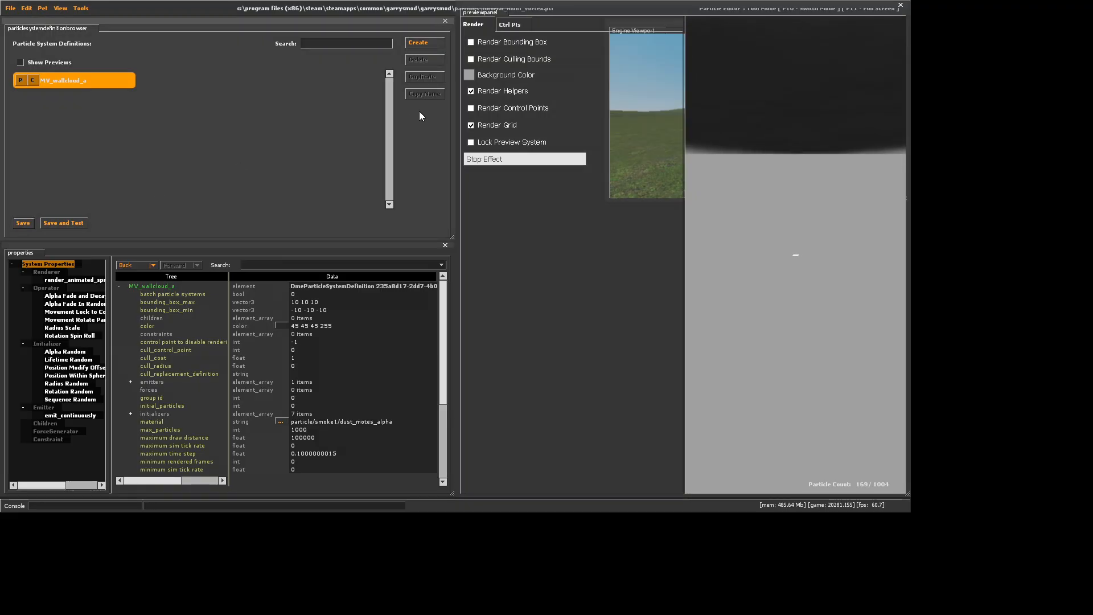
Duplicate the MV_wallcloud_a system under the name MV_wallcloud_b
{"action": "left_click", "coordinate": [415, 77]}
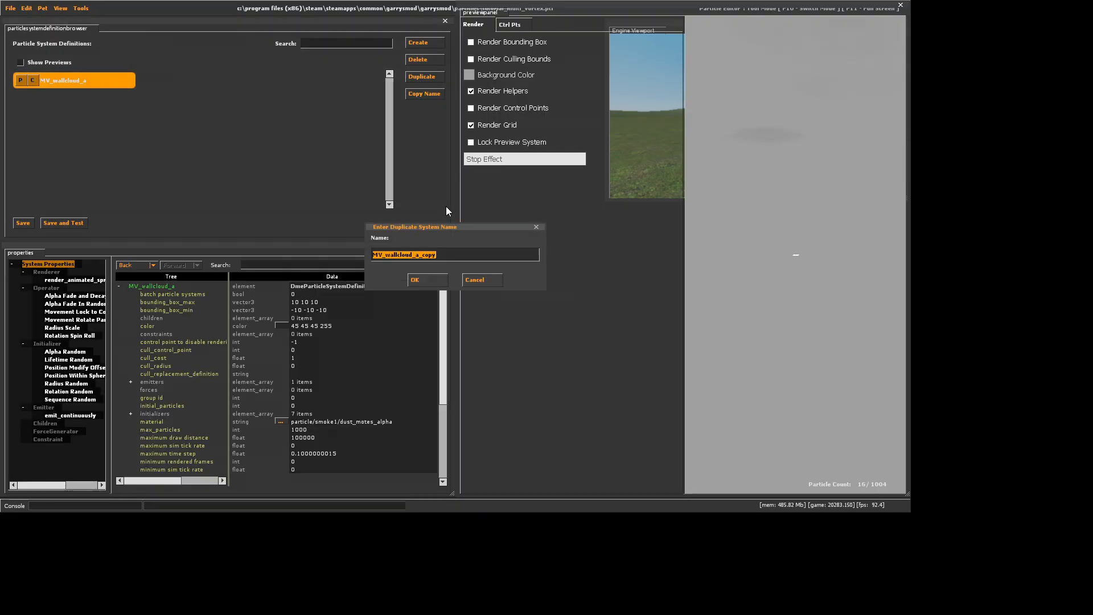
{"action": "left_click_drag", "start_coordinate": [414, 255], "coordinate": [494, 273]}
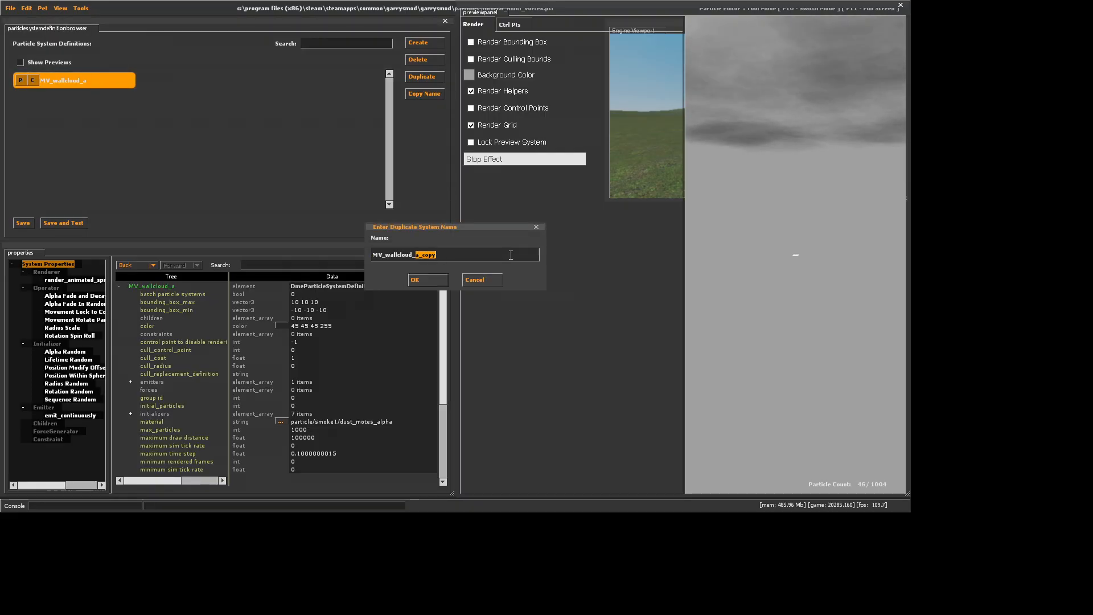
{"action": "type", "text": "b"}
{"action": "key", "text": "Return"}
Set the orientation_type of MV_wallcloud_b's render_animated_sprites renderer to 0
{"action": "left_click", "coordinate": [75, 279]}
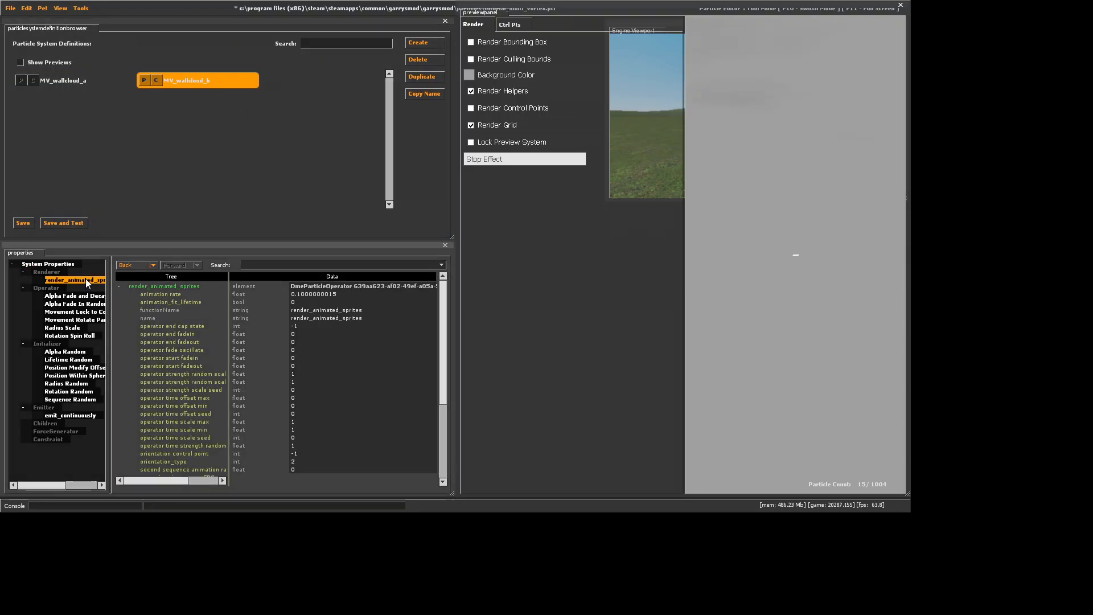
{"action": "double_click", "coordinate": [307, 463]}
{"action": "type", "text": "0"}
{"action": "key", "text": "Return"}
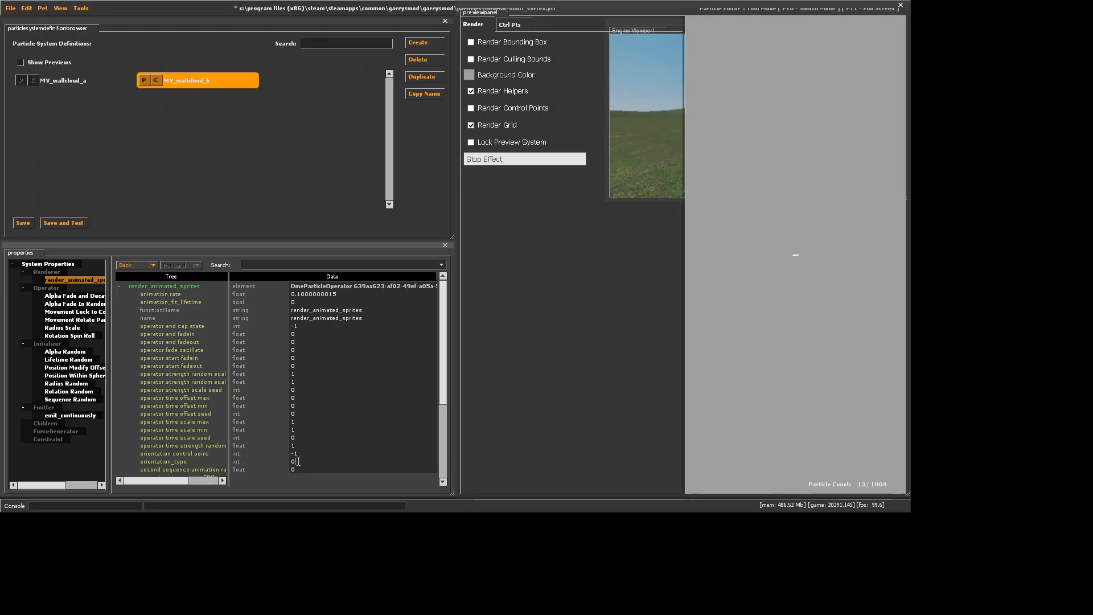
Change the material of MV_wallcloud_b to particle/smoke1/smoke1
{"action": "left_click", "coordinate": [49, 265]}
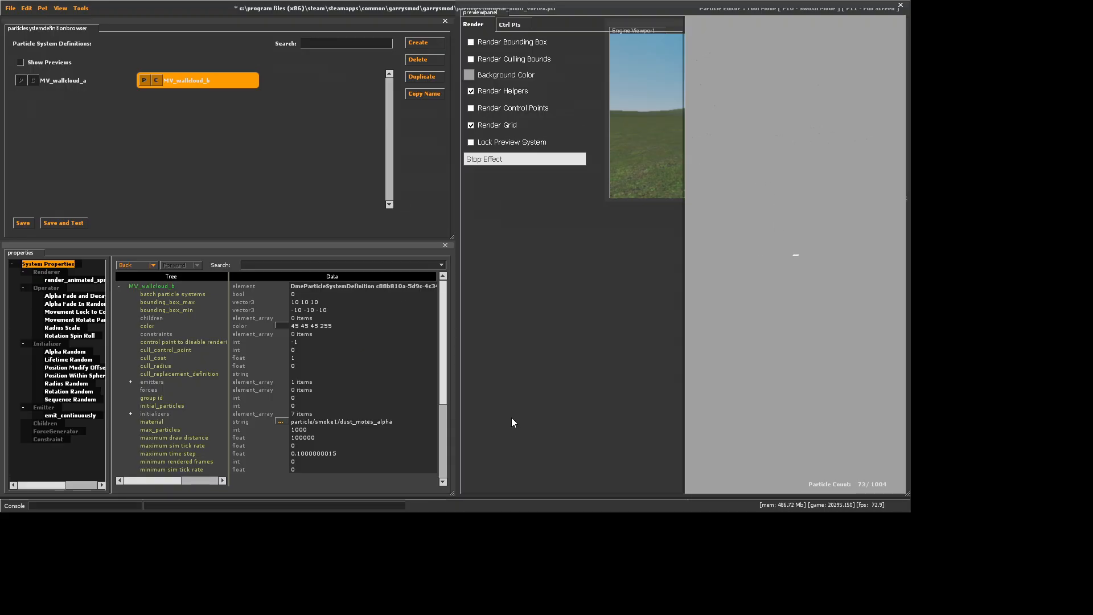
{"action": "double_click", "coordinate": [409, 425]}
{"action": "key", "text": "BackSpace"}
{"action": "key", "text": "BackSpace"}
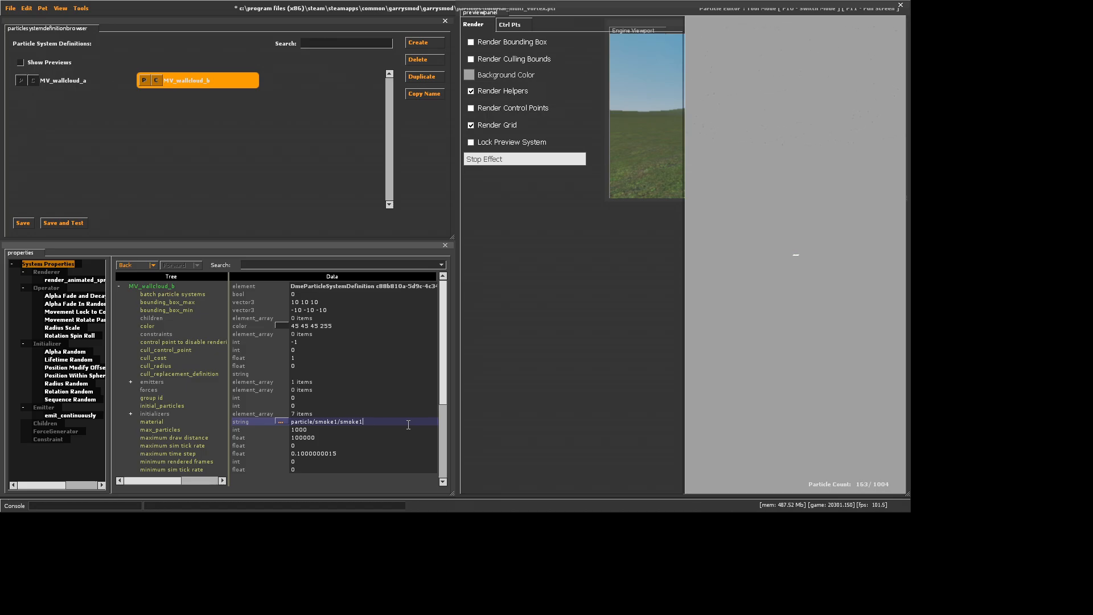
{"action": "key", "text": "Return"}
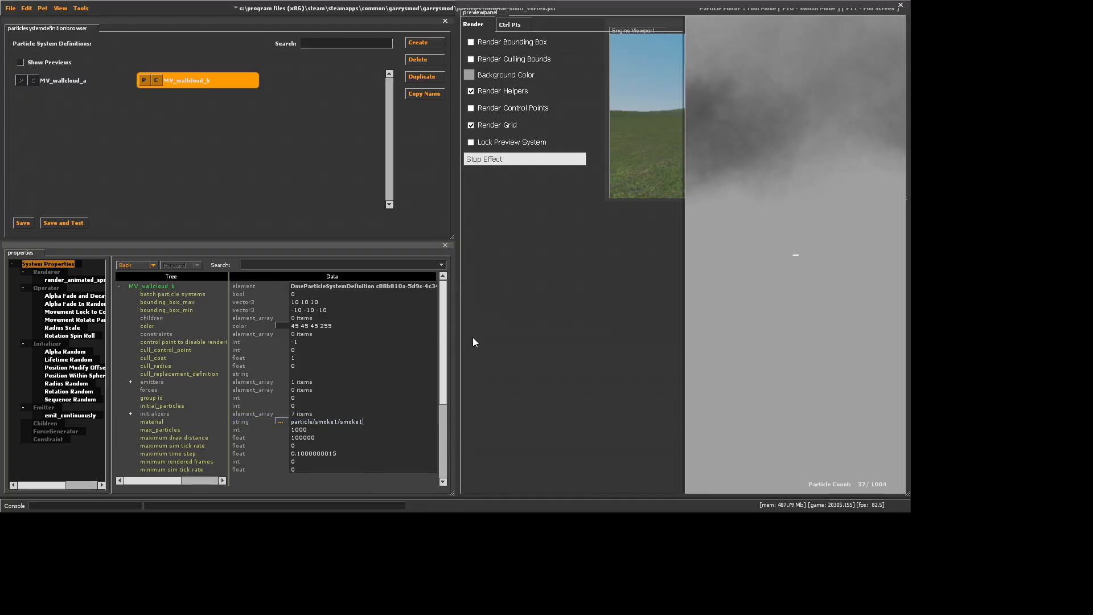
Set both radius_max and radius_min of MV_wallcloud_b's Radius Random initializer to 1000
{"action": "left_click", "coordinate": [66, 383]}
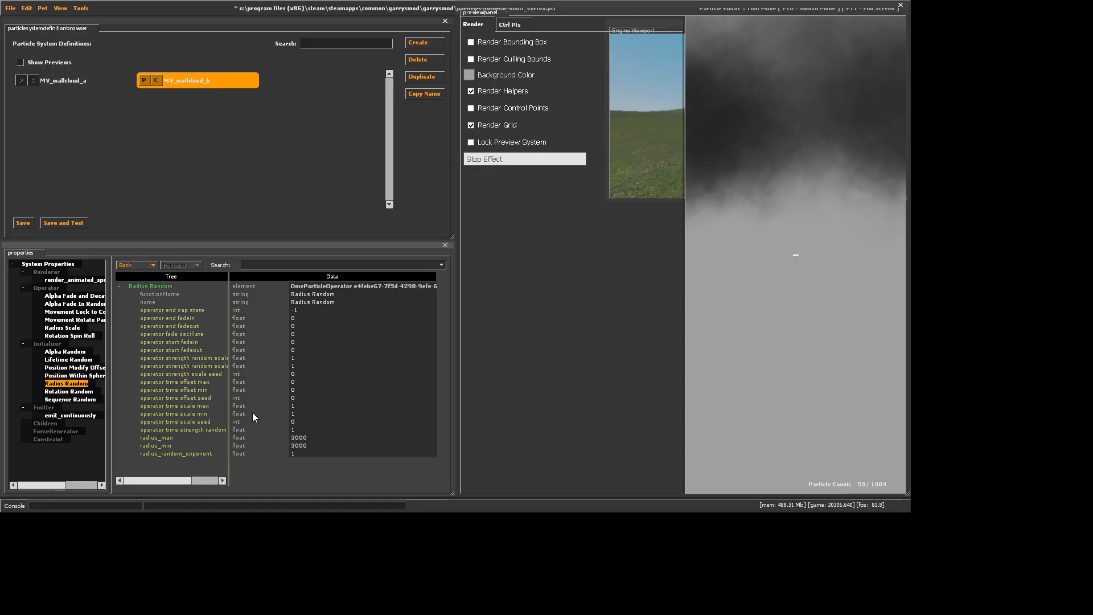
{"action": "left_click", "coordinate": [294, 438]}
{"action": "key", "text": "BackSpace"}
{"action": "type", "text": "1"}
{"action": "key", "text": "Return"}
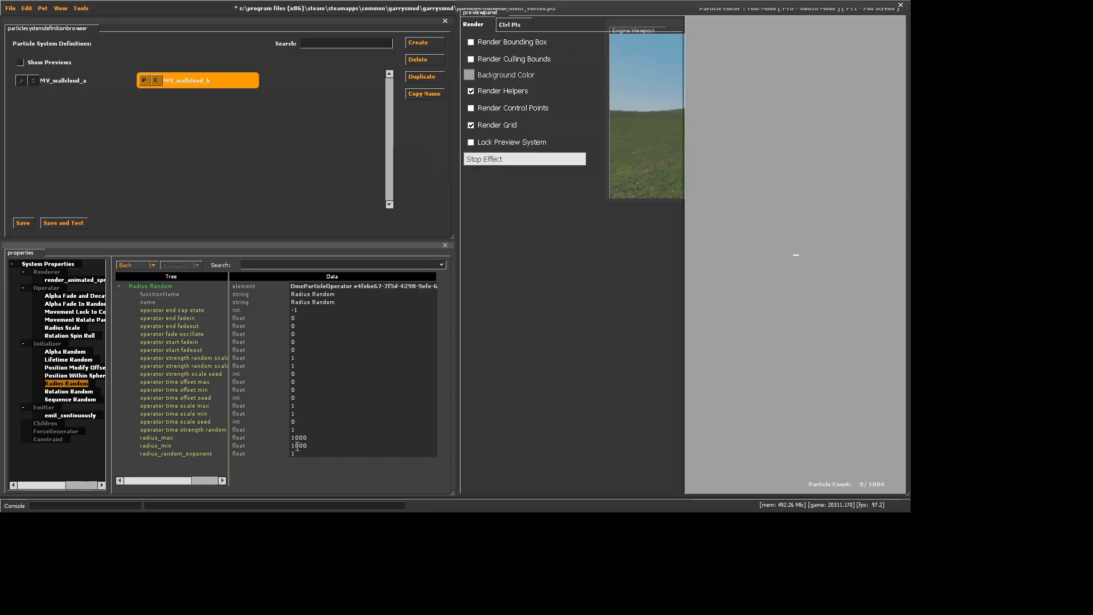
{"action": "left_click", "coordinate": [774, 240]}
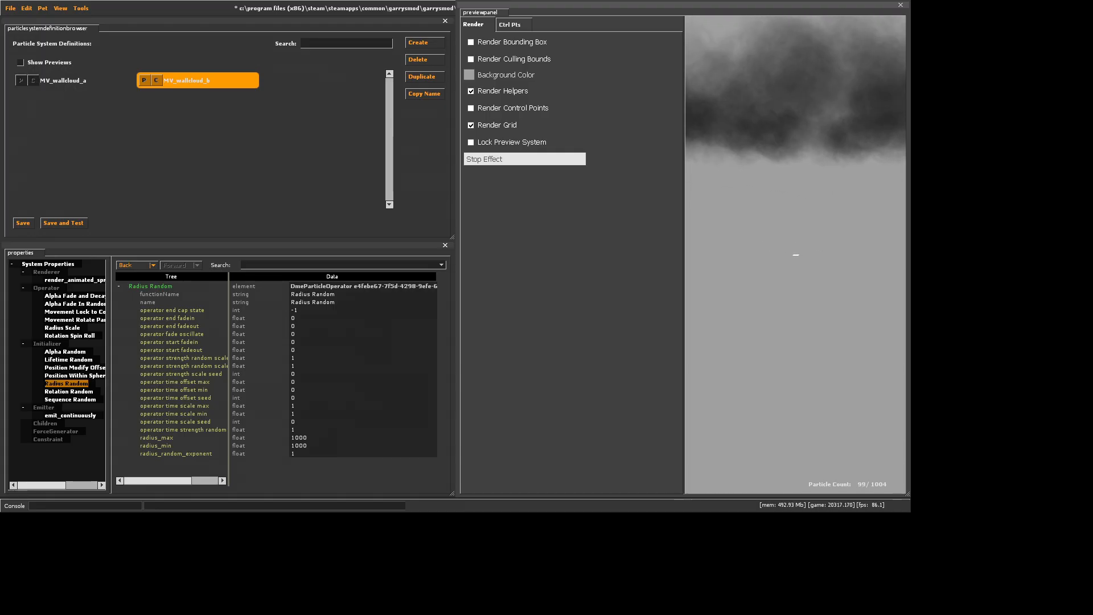
Set lifetime_min and lifetime_max of MV_wallcloud_b's Lifetime Random initializer to 8 and save the file
{"action": "left_click", "coordinate": [62, 359]}
{"action": "double_click", "coordinate": [293, 310]}
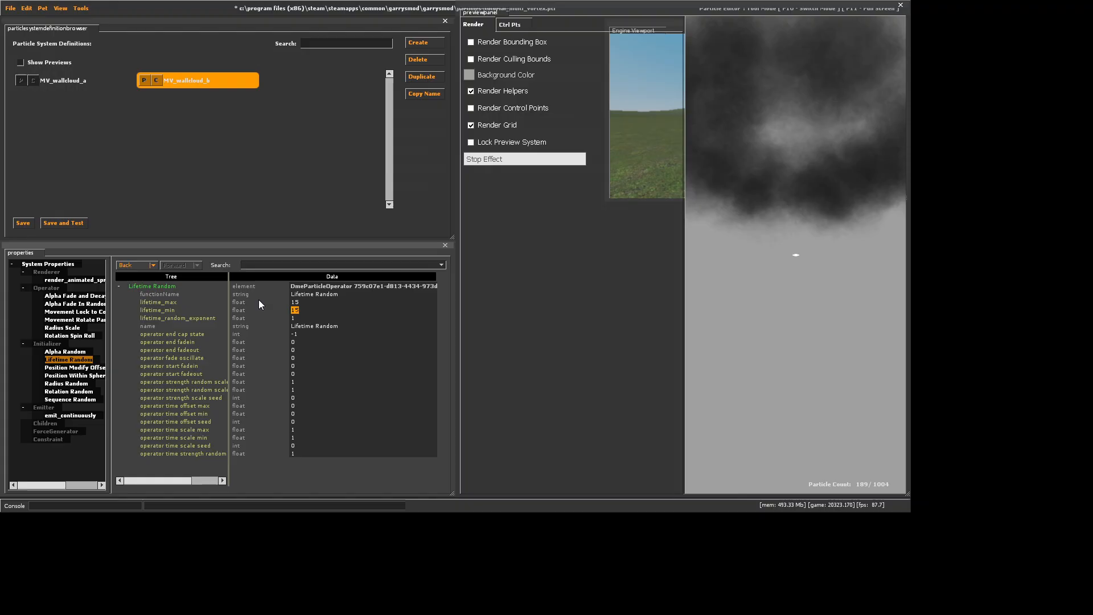
{"action": "type", "text": "8"}
{"action": "double_click", "coordinate": [289, 301]}
{"action": "type", "text": "8"}
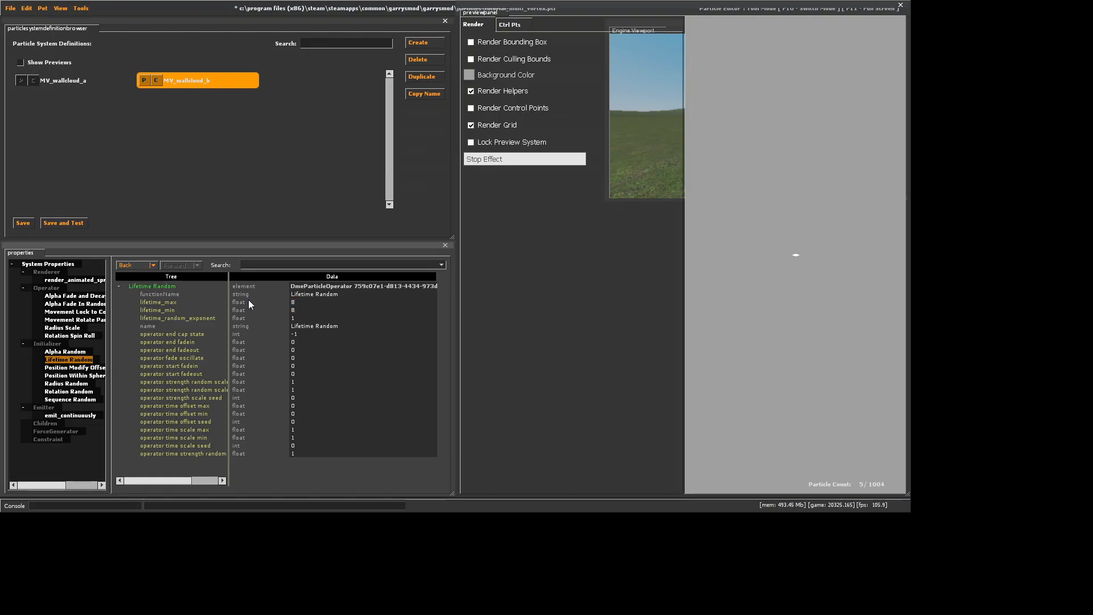
{"action": "left_click", "coordinate": [28, 222]}
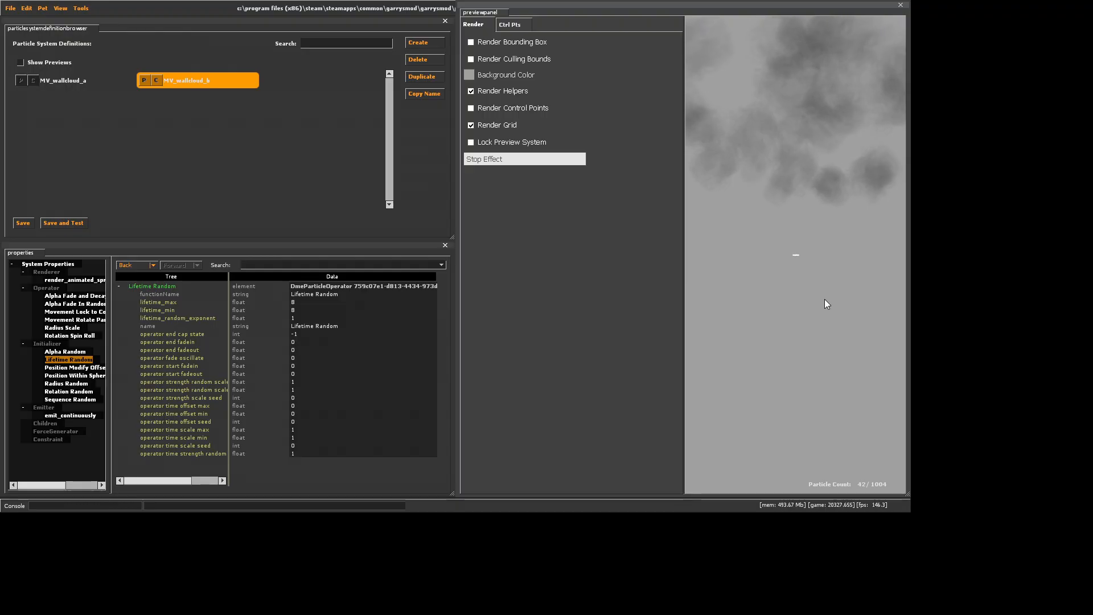
Set the scale_bias of MV_wallcloud_b's Radius Scale operator to 0.1 and save the file
{"action": "left_click", "coordinate": [64, 328]}
{"action": "double_click", "coordinate": [302, 470]}
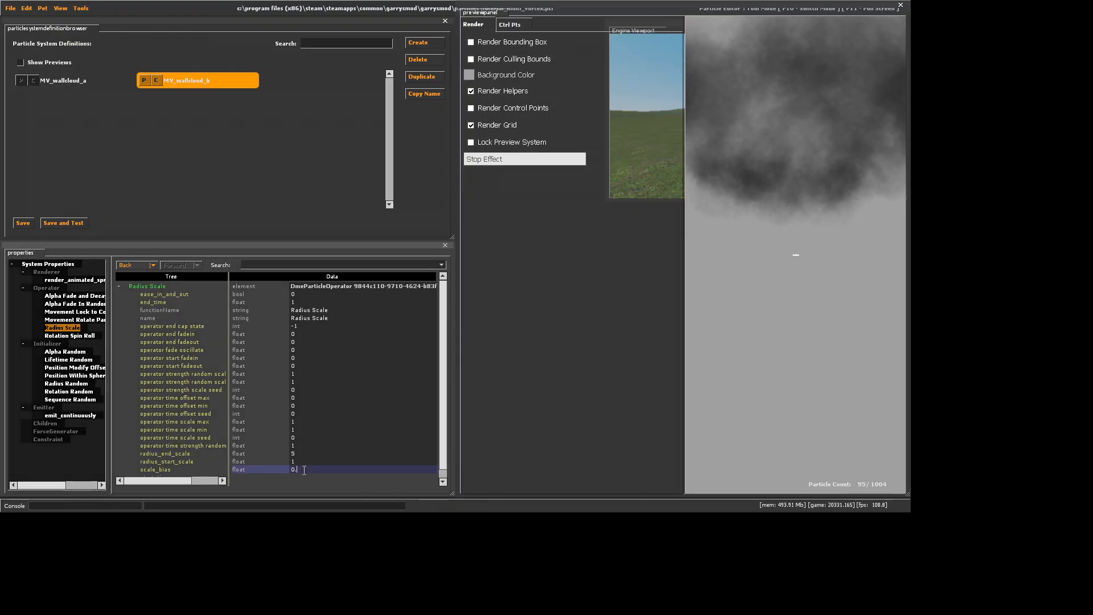
{"action": "type", "text": "0.1"}
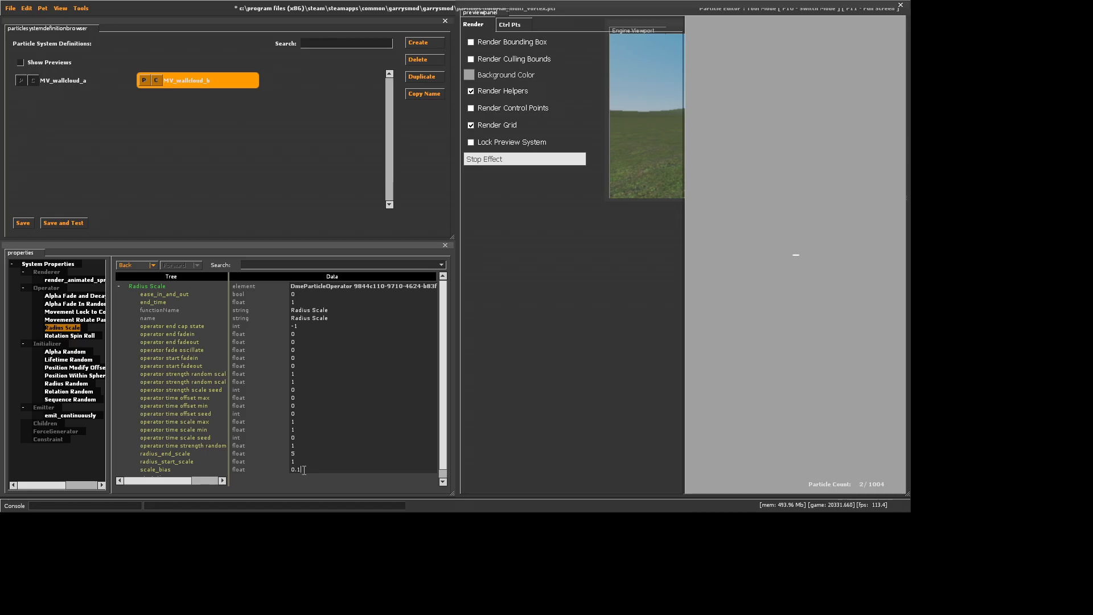
{"action": "left_click", "coordinate": [755, 290]}
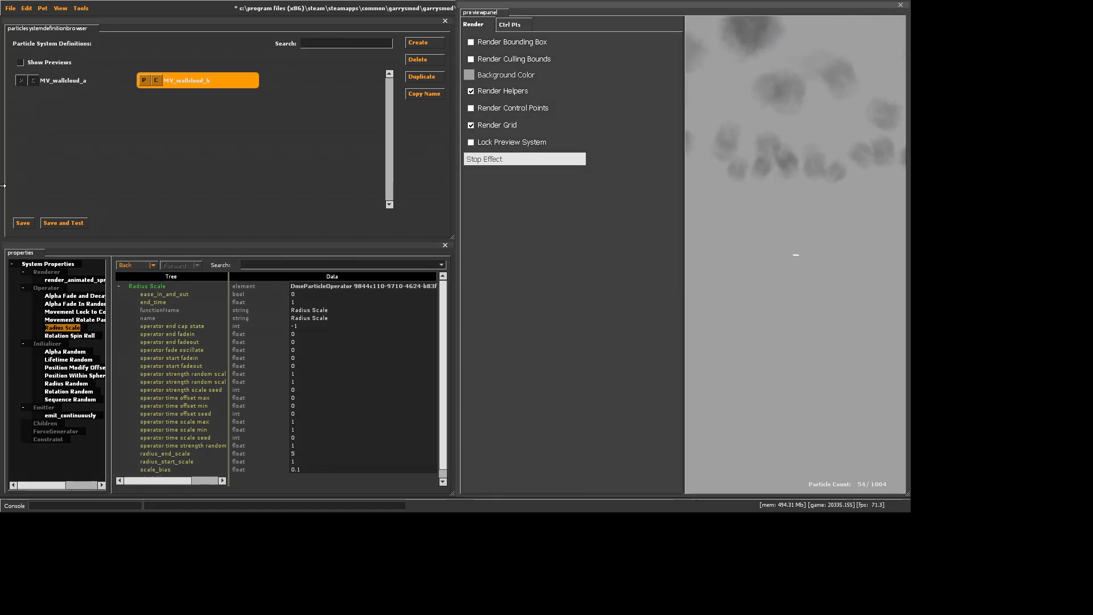
{"action": "left_click", "coordinate": [23, 223]}
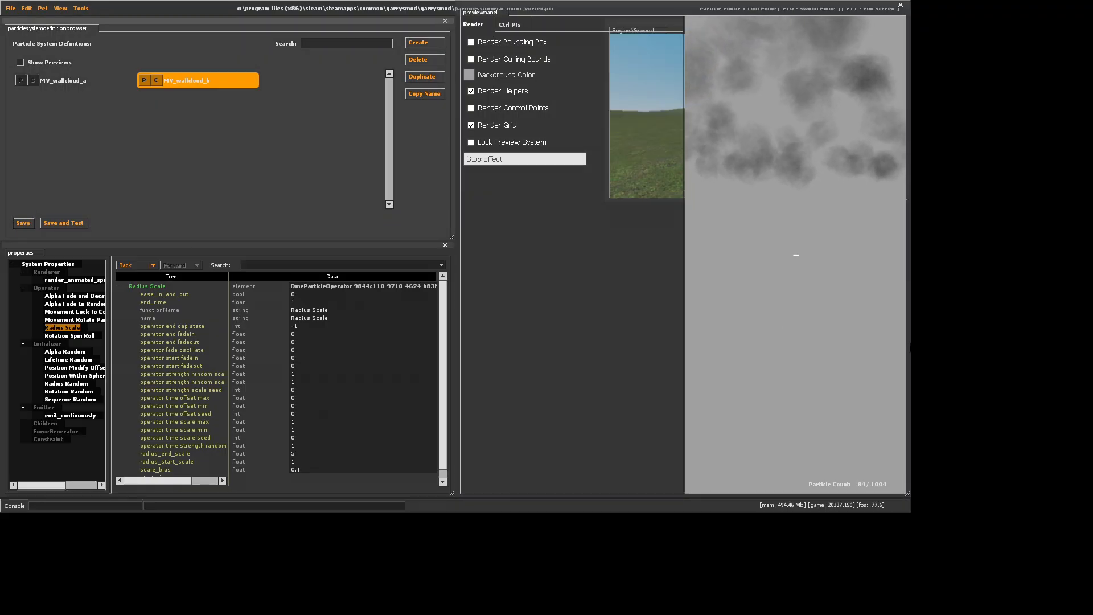
Duplicate the MV_wallcloud_b system under the name MV_wallcloud_c
{"action": "left_click", "coordinate": [408, 81]}
{"action": "left_click_drag", "start_coordinate": [416, 255], "coordinate": [473, 265]}
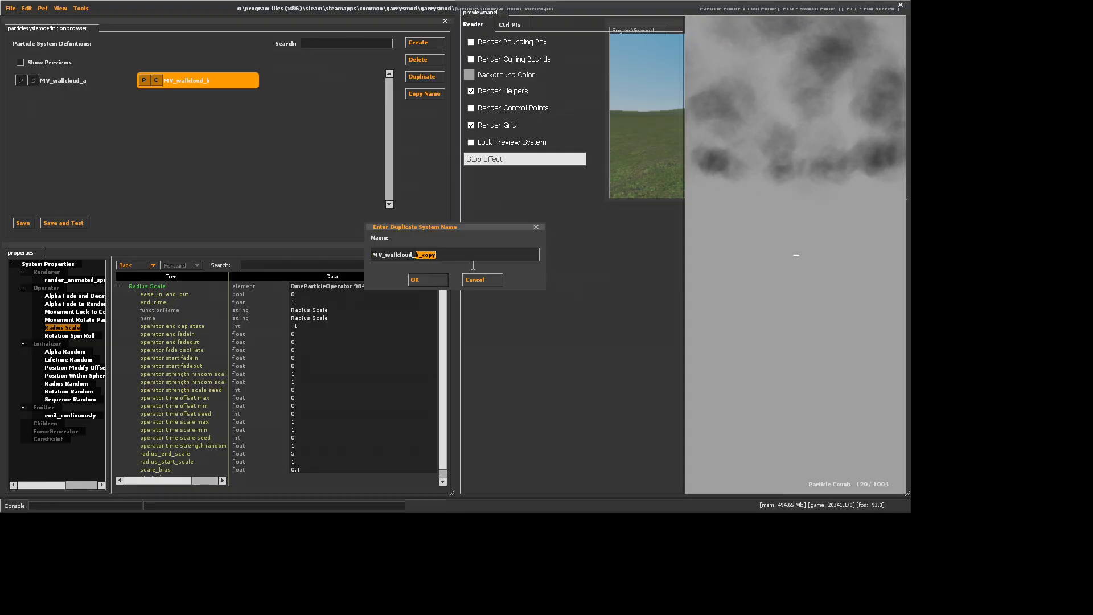
{"action": "type", "text": "c"}
{"action": "left_click", "coordinate": [420, 279]}
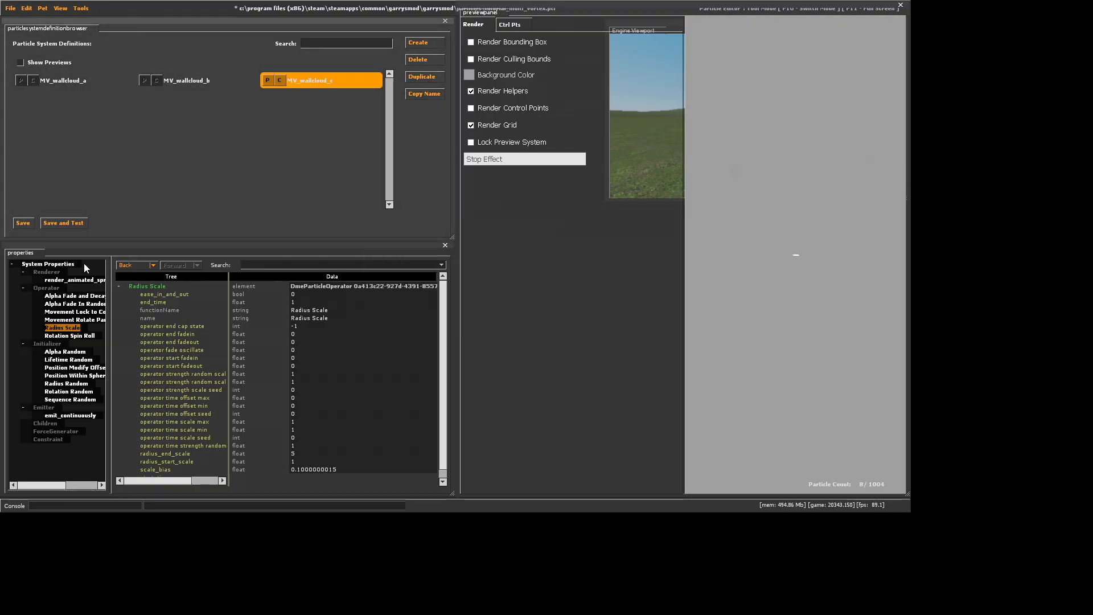
Set the orientation_type of MV_wallcloud_c's render_animated_sprites renderer to 2
{"action": "left_click", "coordinate": [74, 279]}
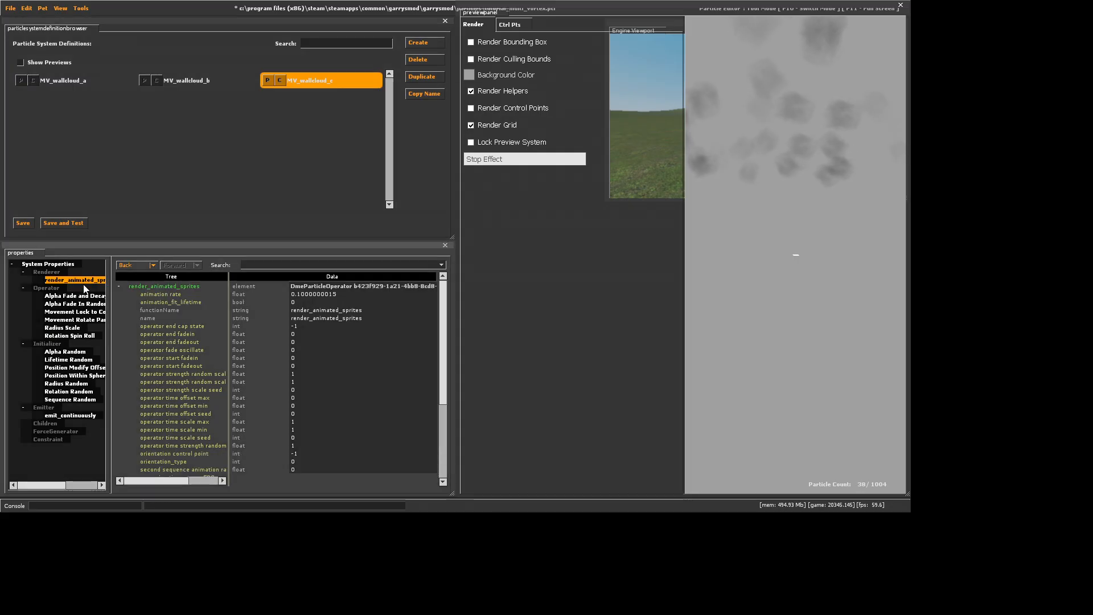
{"action": "left_click", "coordinate": [301, 460]}
{"action": "type", "text": "2"}
{"action": "key", "text": "Return"}
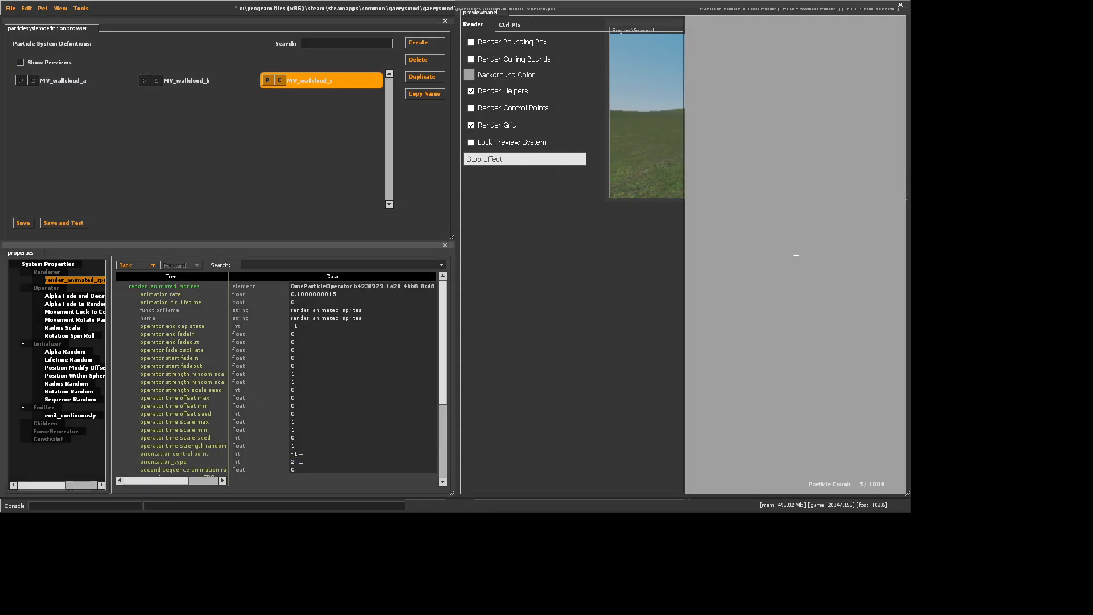
Set the distance_max of MV_wallcloud_c's Position Within Sphere Random initializer to 0
{"action": "left_click", "coordinate": [69, 375]}
{"action": "left_click", "coordinate": [265, 334]}
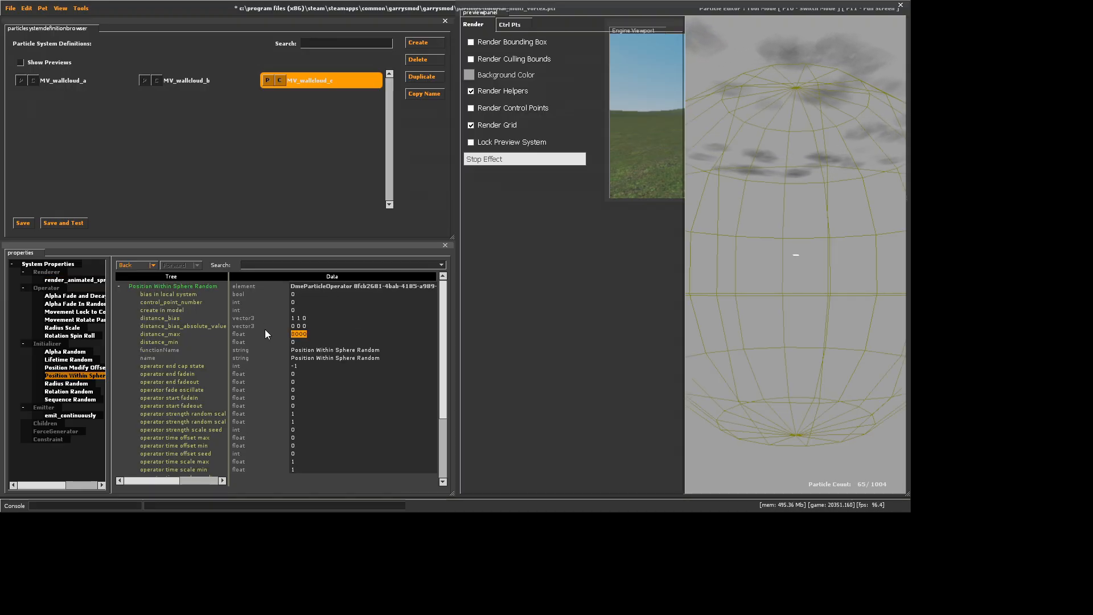
{"action": "type", "text": "0"}
{"action": "key", "text": "Return"}
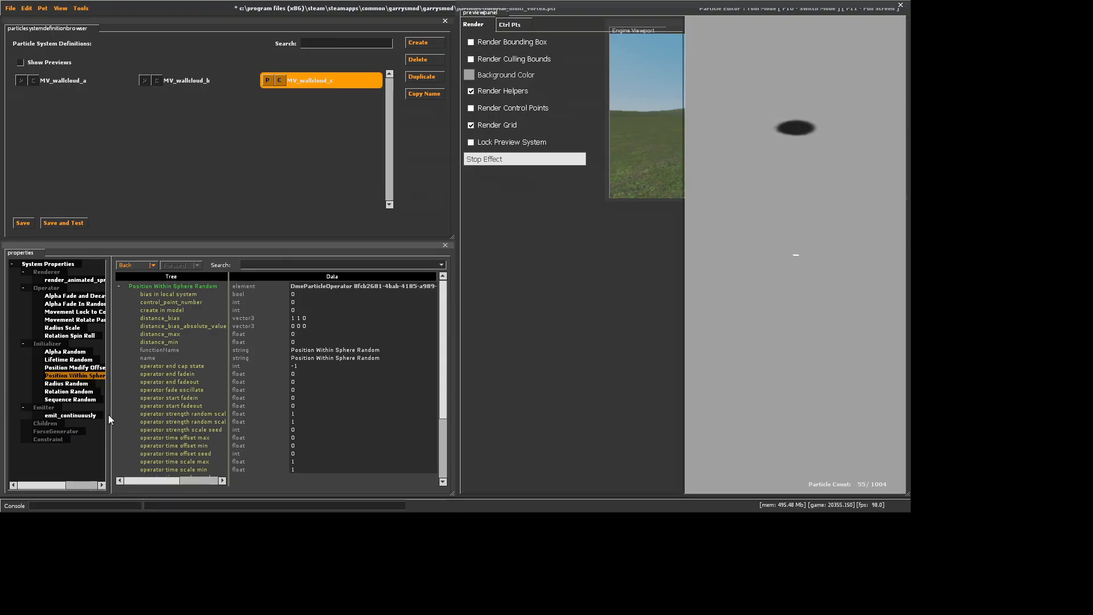
Set the emission_rate of MV_wallcloud_c's emit_continuously emitter to 1
{"action": "left_click", "coordinate": [90, 416]}
{"action": "left_click", "coordinate": [301, 318]}
{"action": "type", "text": "1"}
{"action": "key", "text": "Return"}
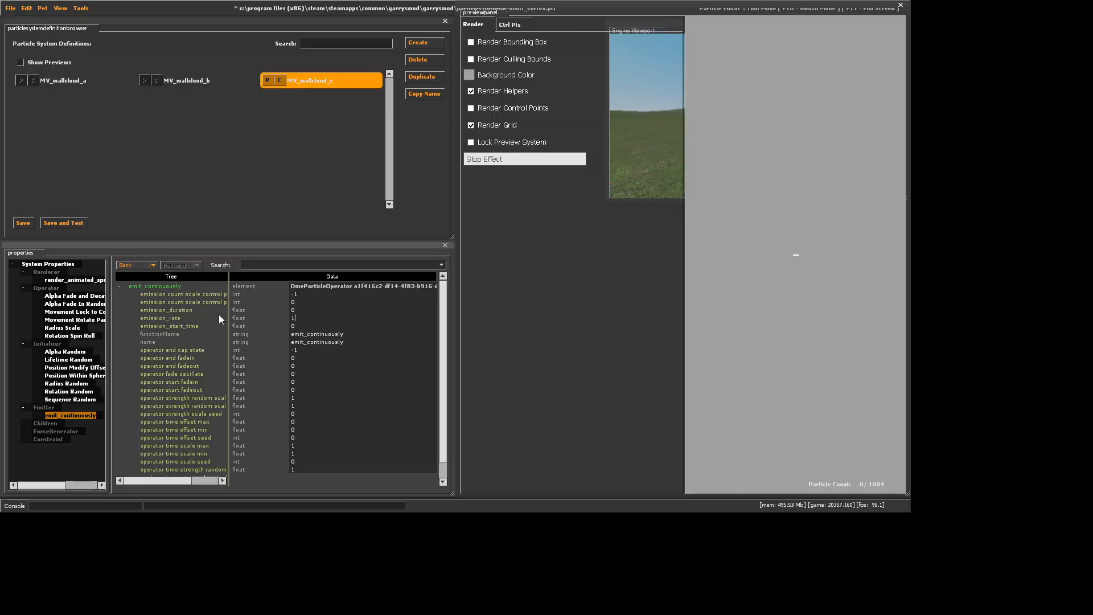
Limit the max_particles of the MV_wallcloud_c system to 3
{"action": "left_click", "coordinate": [56, 265]}
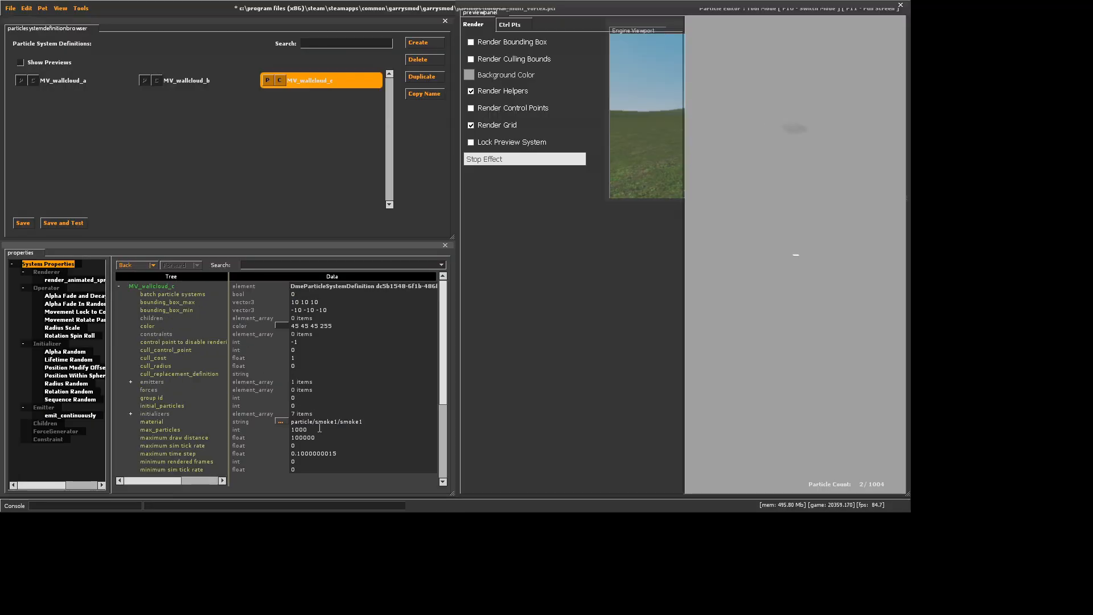
{"action": "key", "text": "BackSpace"}
{"action": "key", "text": "BackSpace"}
{"action": "key", "text": "BackSpace"}
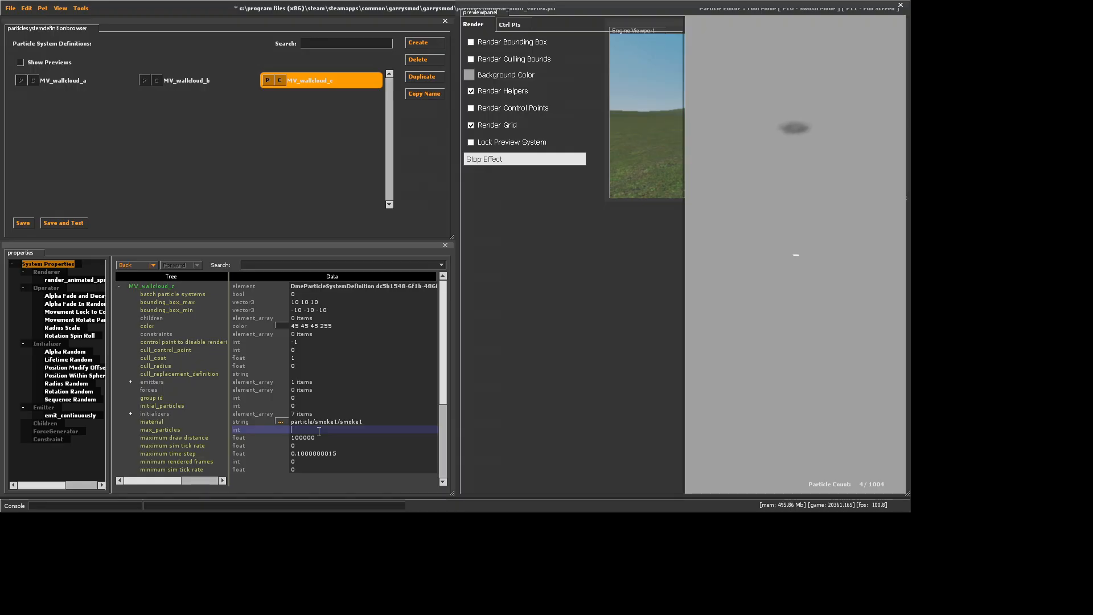
{"action": "type", "text": "3"}
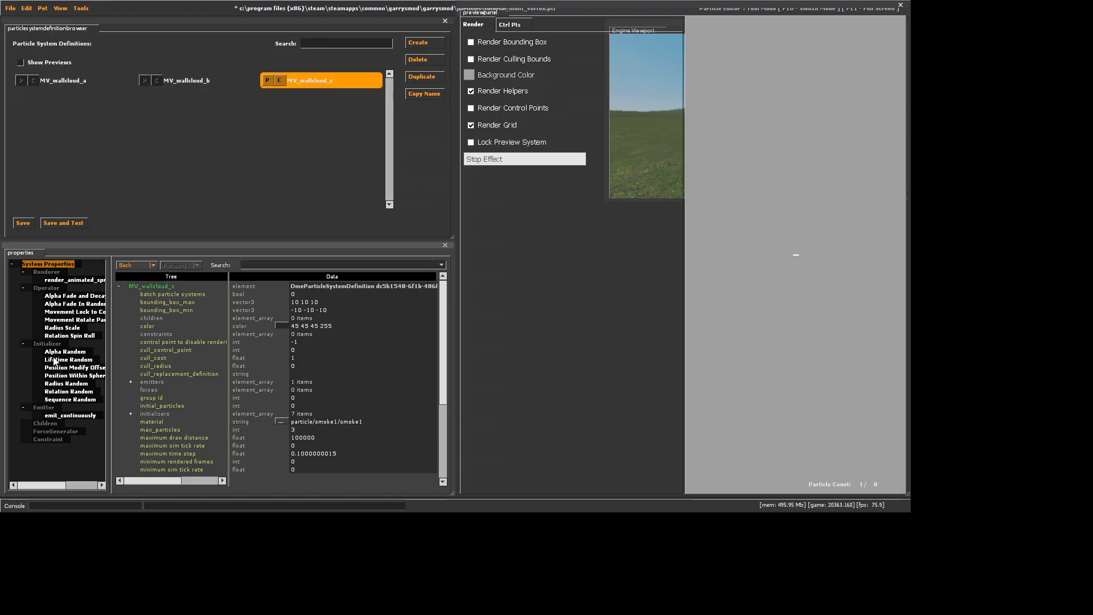
Set both radius_max and radius_min of MV_wallcloud_c's Radius Random initializer to 7000
{"action": "left_click", "coordinate": [56, 361]}
{"action": "left_click", "coordinate": [67, 384]}
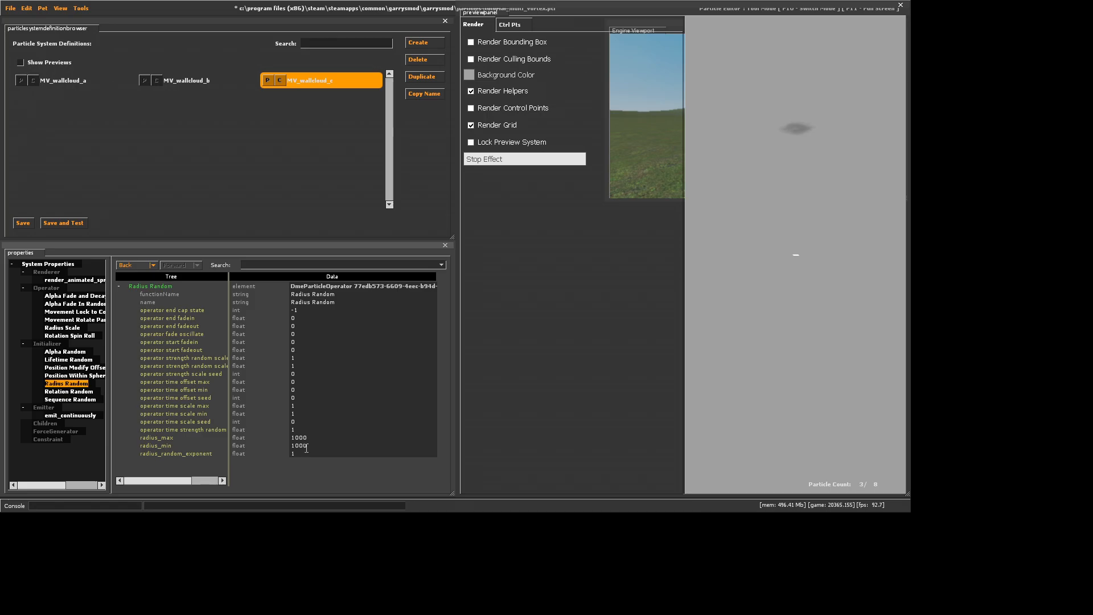
{"action": "left_click", "coordinate": [297, 438]}
{"action": "key", "text": "BackSpace"}
{"action": "type", "text": "7"}
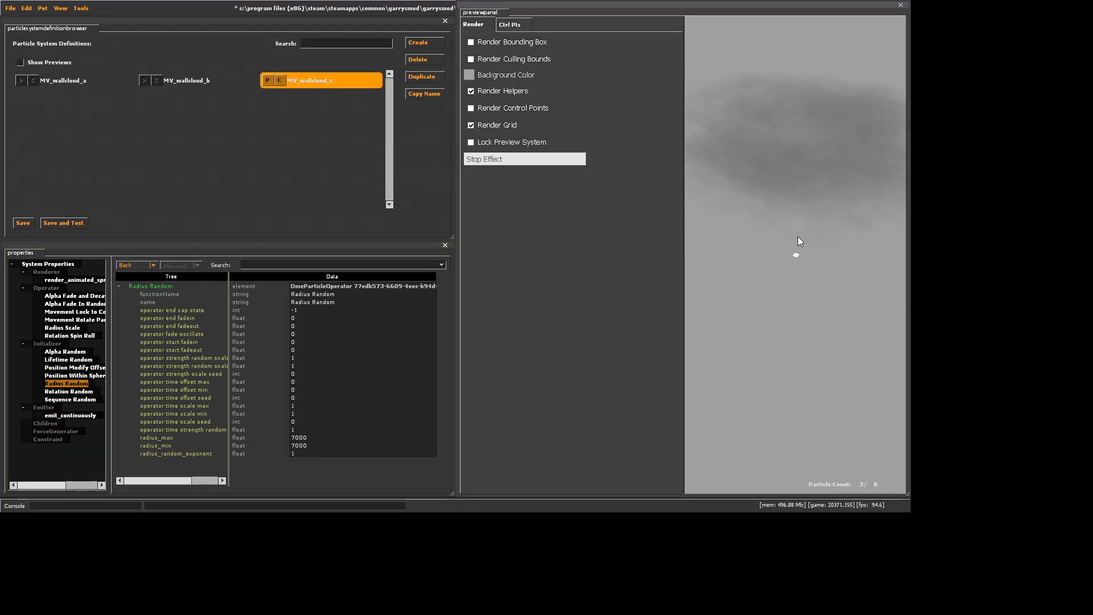
Change the material of the MV_wallcloud_c system to effects/swirl_cloud
{"action": "left_click", "coordinate": [73, 264]}
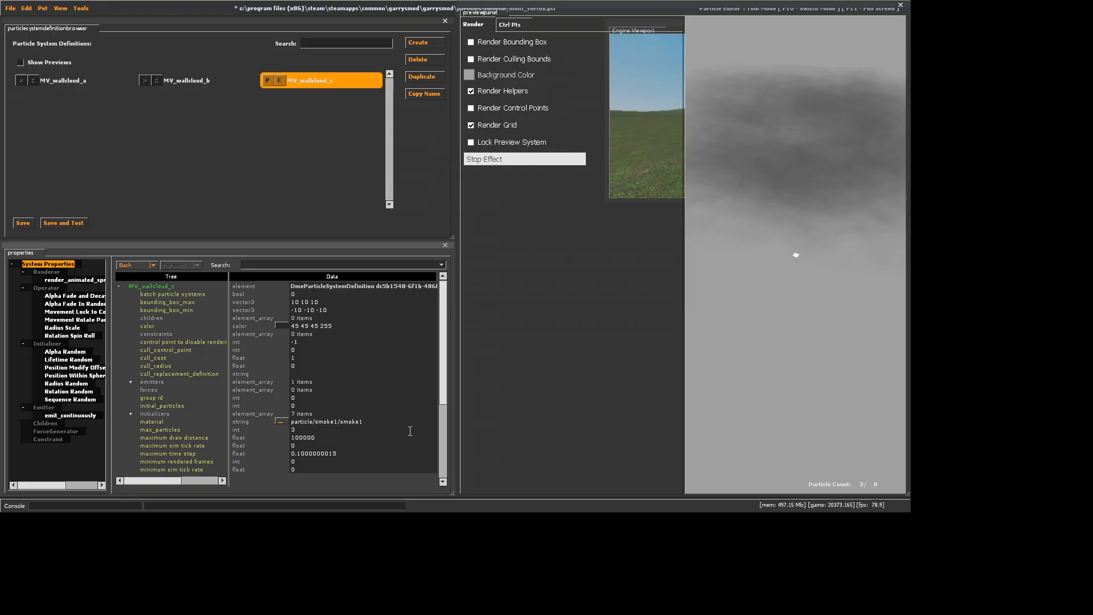
{"action": "left_click_drag", "start_coordinate": [370, 423], "coordinate": [306, 425]}
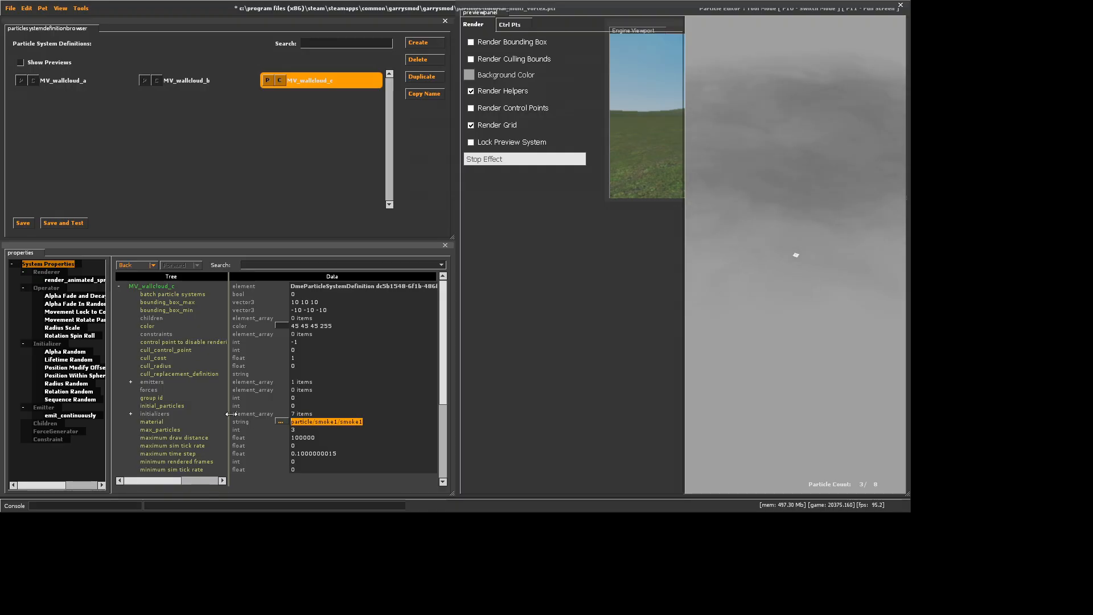
{"action": "type", "text": "effects/swirl_cloud"}
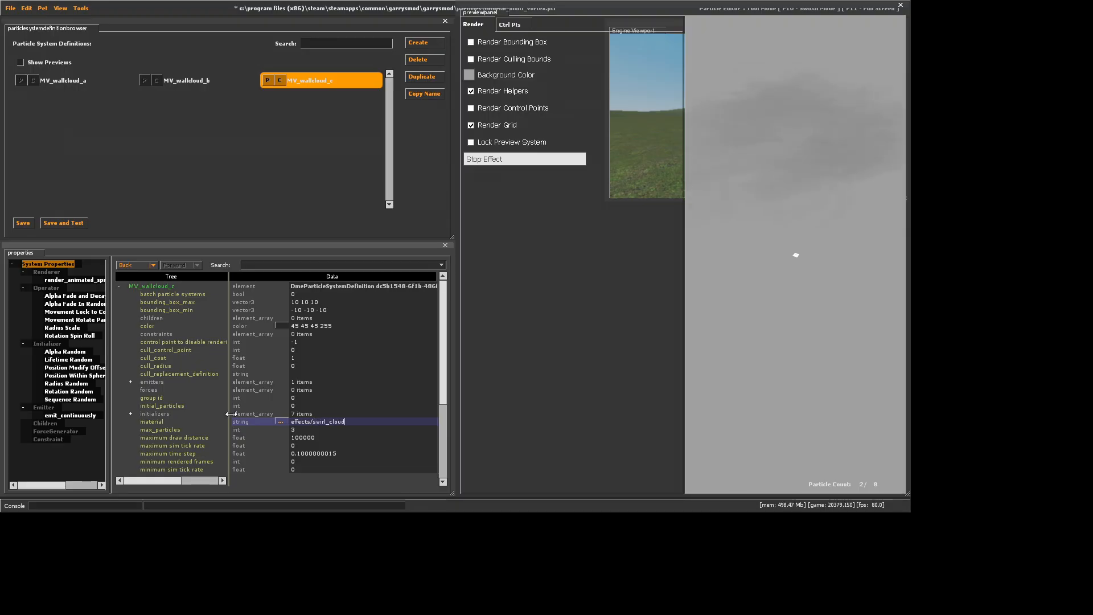
{"action": "key", "text": "Return"}
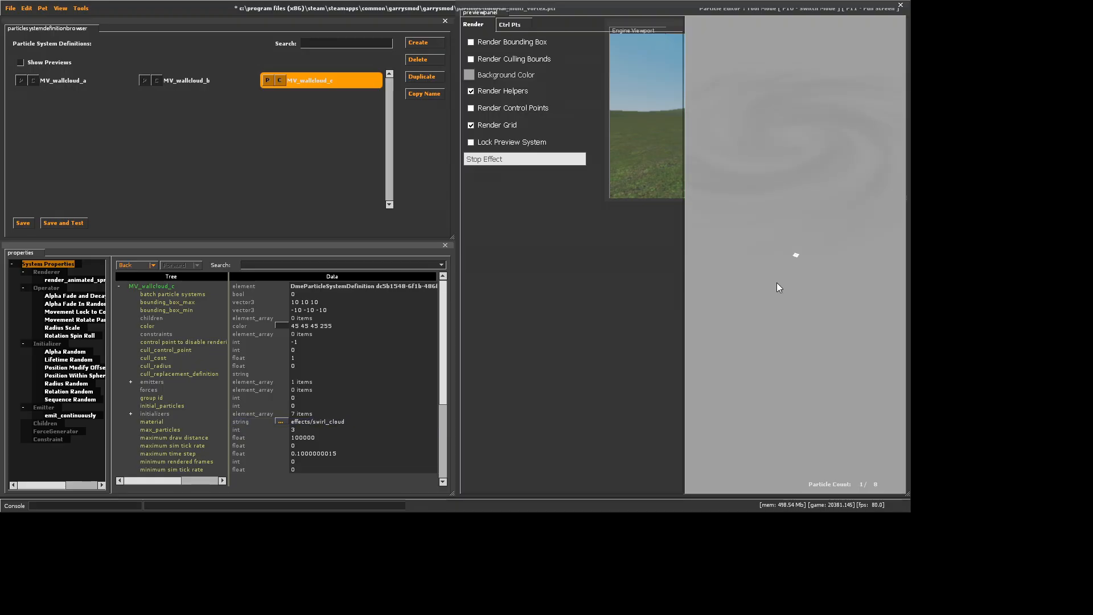
Try particle/particle_cloud as the material of MV_wallcloud_c and undo the change
{"action": "left_click", "coordinate": [280, 425]}
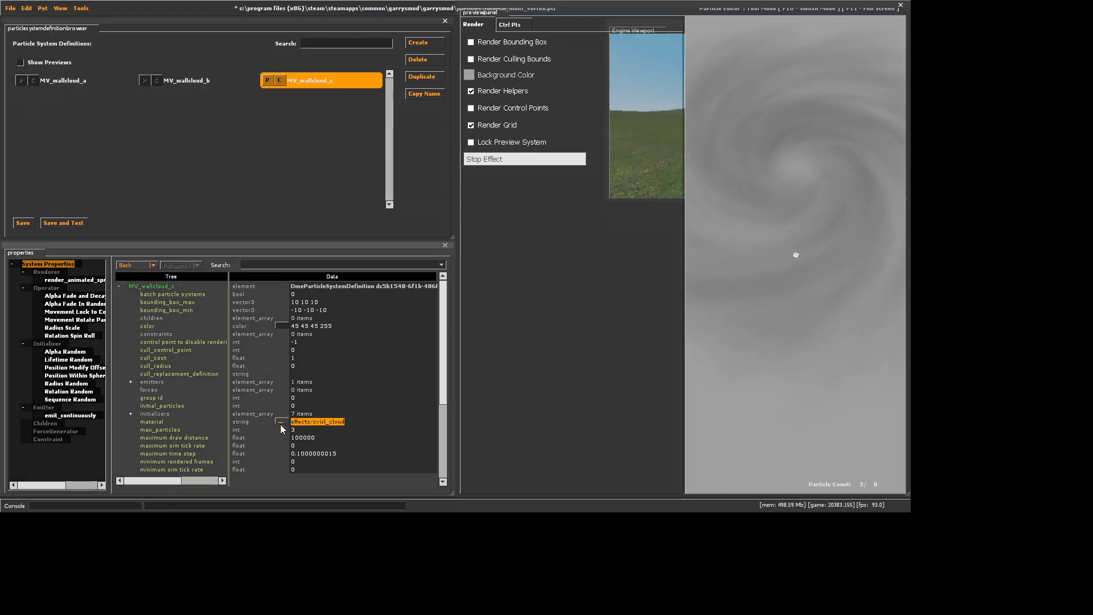
{"action": "type", "text": "particle"}
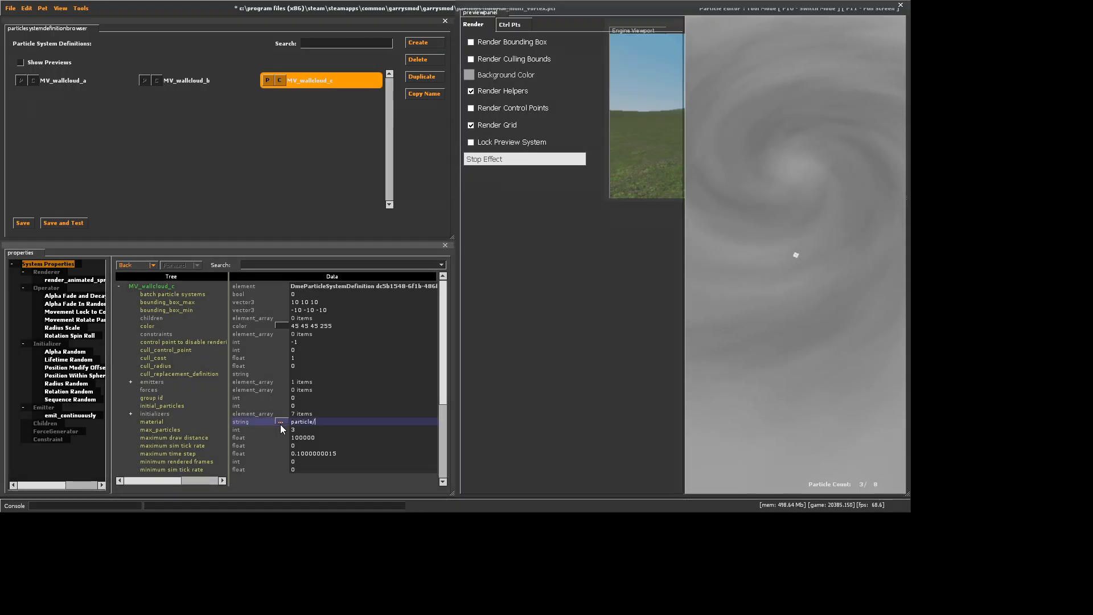
{"action": "type", "text": "/particle_cloud"}
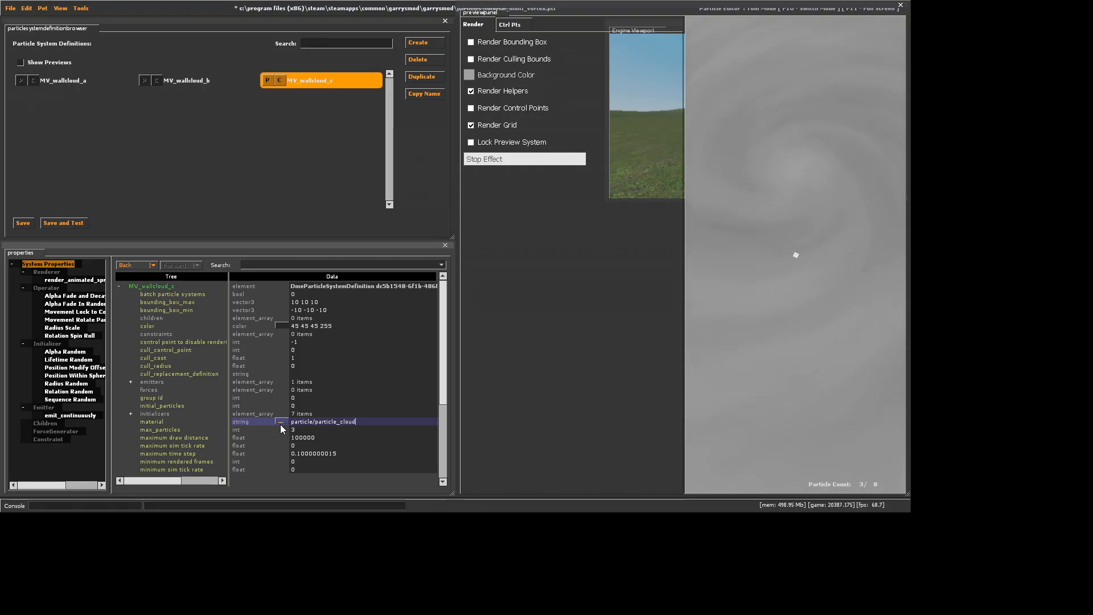
{"action": "key", "text": "Return"}
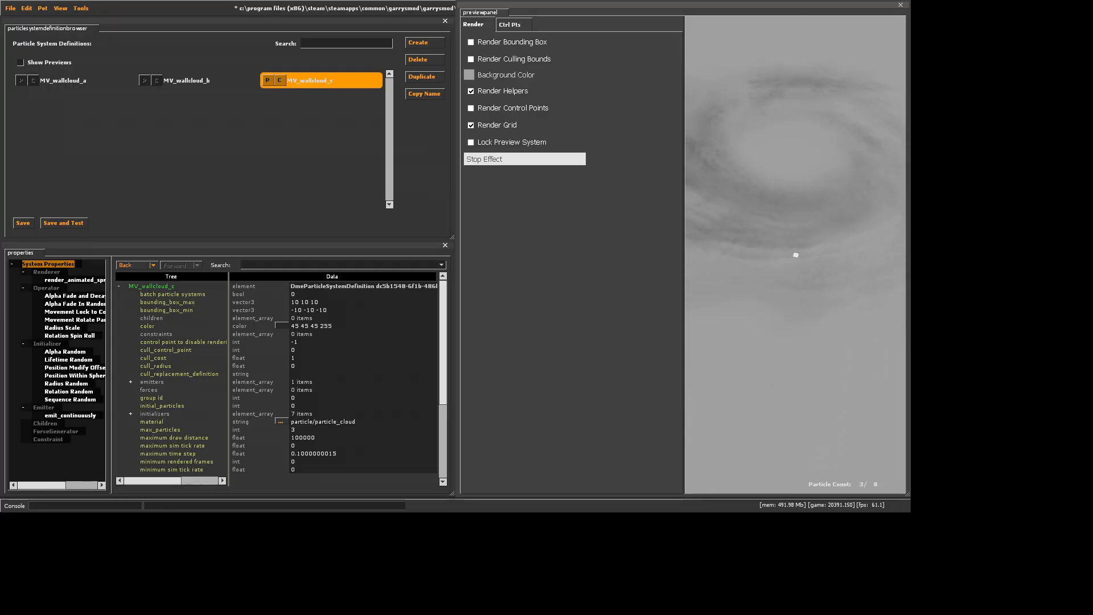
{"action": "left_click", "coordinate": [27, 8]}
{"action": "left_click", "coordinate": [37, 21]}
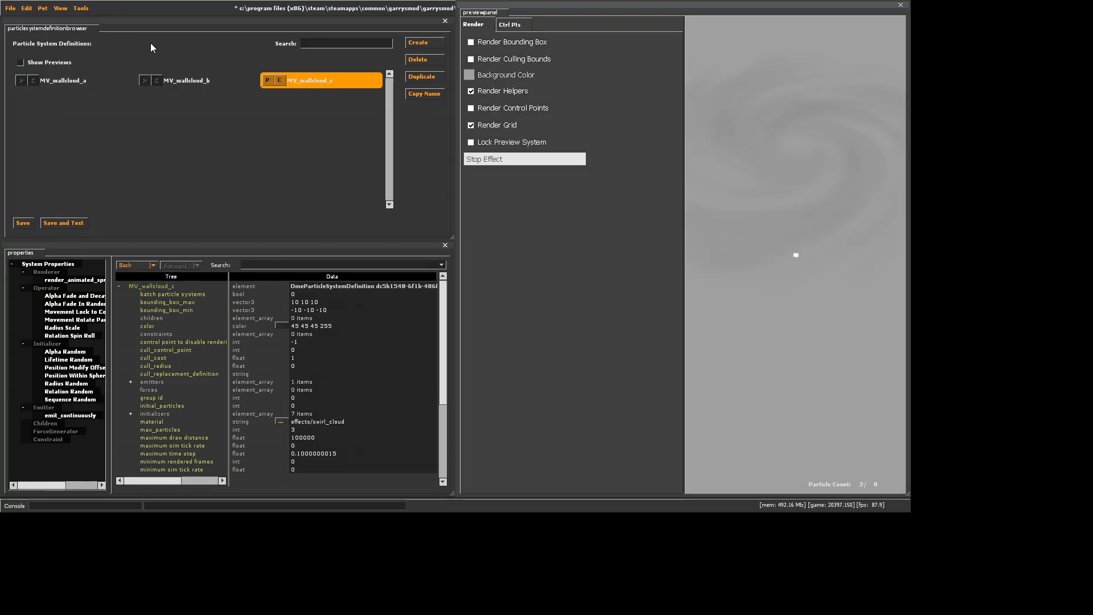
Set the radius_end_scale of MV_wallcloud_c's Radius Scale operator to 1 and save the particle file
{"action": "left_click", "coordinate": [67, 384]}
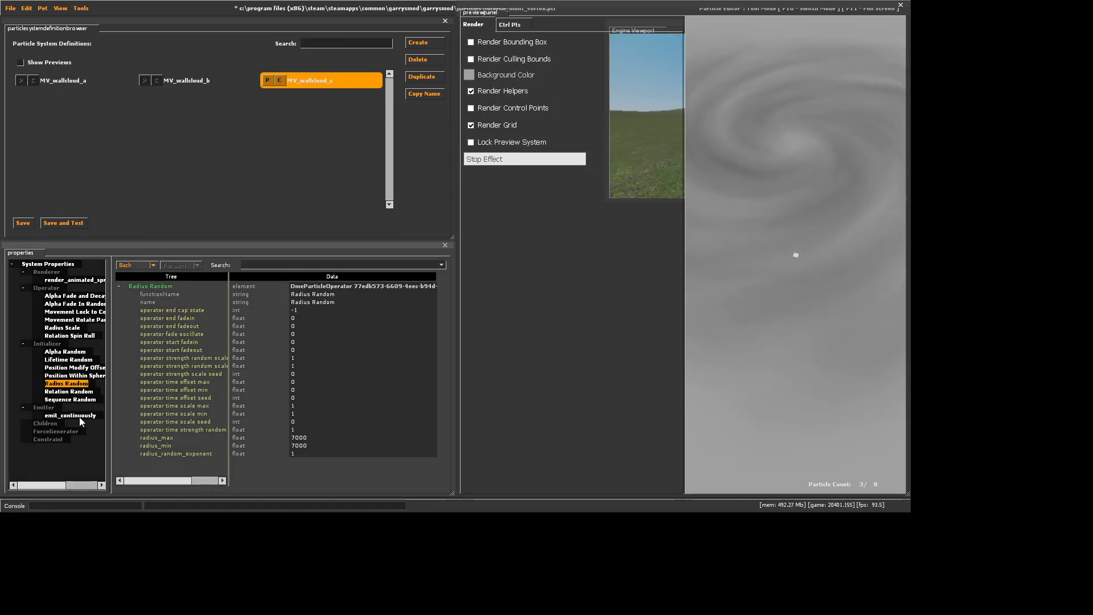
{"action": "left_click", "coordinate": [62, 328]}
{"action": "left_click", "coordinate": [316, 454]}
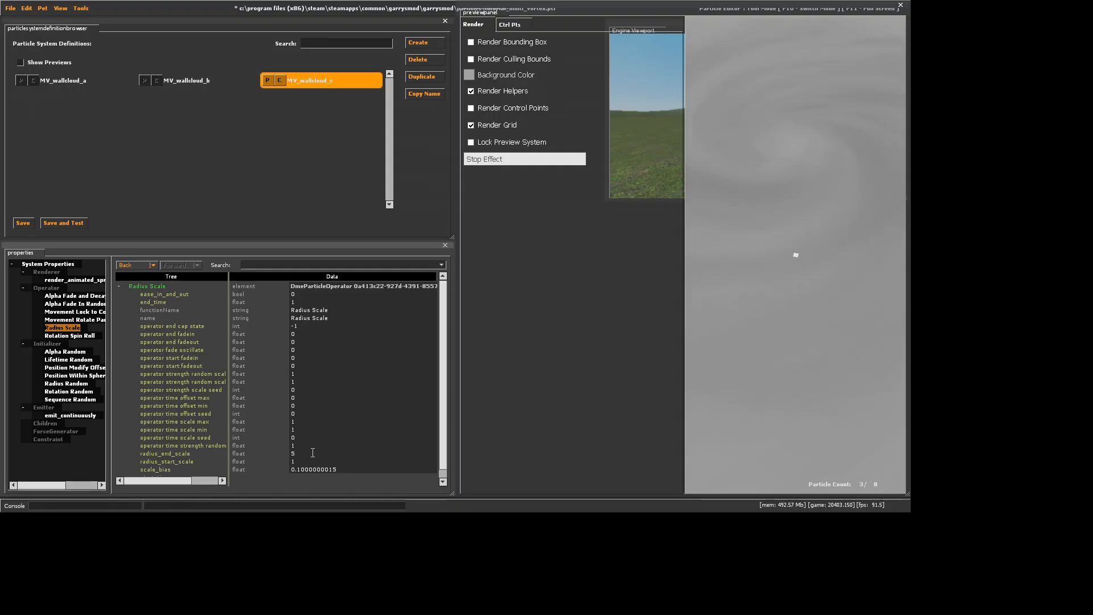
{"action": "key", "text": "BackSpace"}
{"action": "type", "text": "1"}
{"action": "key", "text": "Return"}
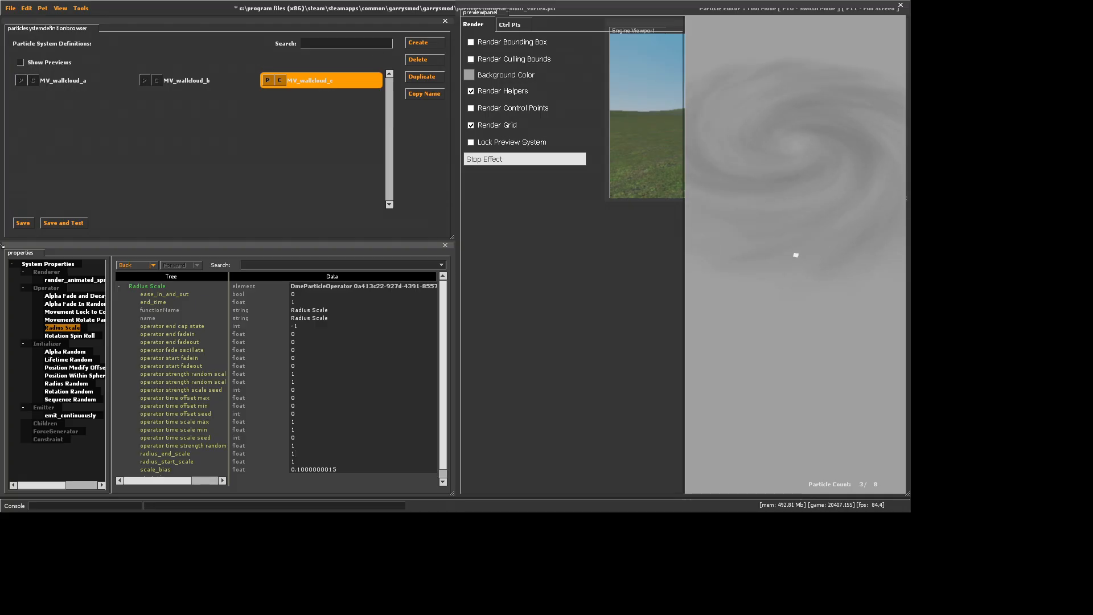
{"action": "left_click", "coordinate": [23, 223]}
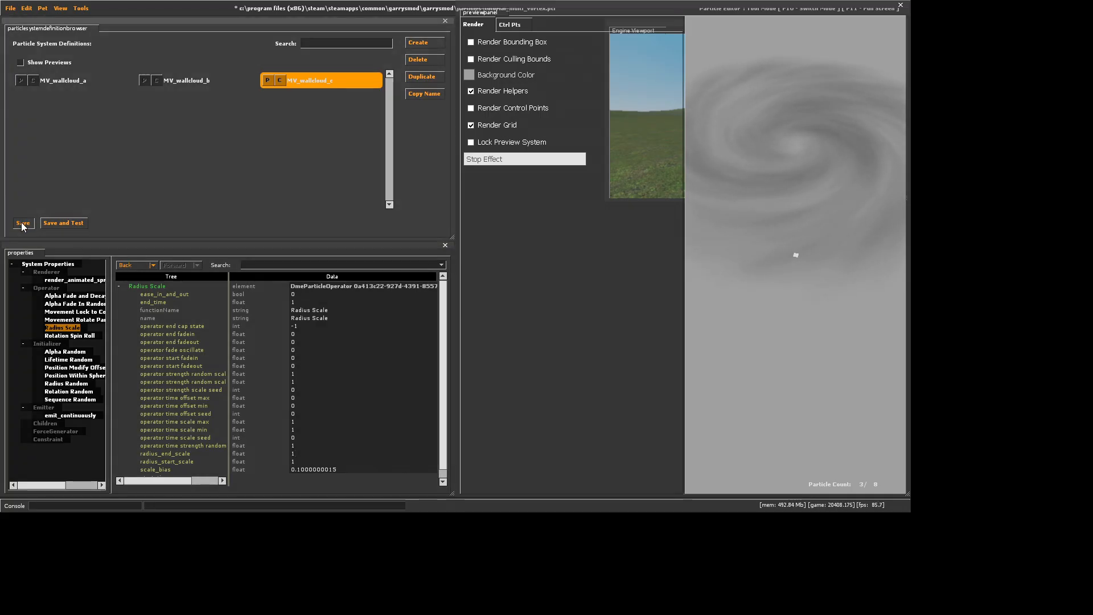
Set the spin_rate_degrees of MV_wallcloud_c's Rotation Spin Roll operator to 3 and save the file
{"action": "left_click", "coordinate": [70, 336]}
{"action": "left_click", "coordinate": [308, 438]}
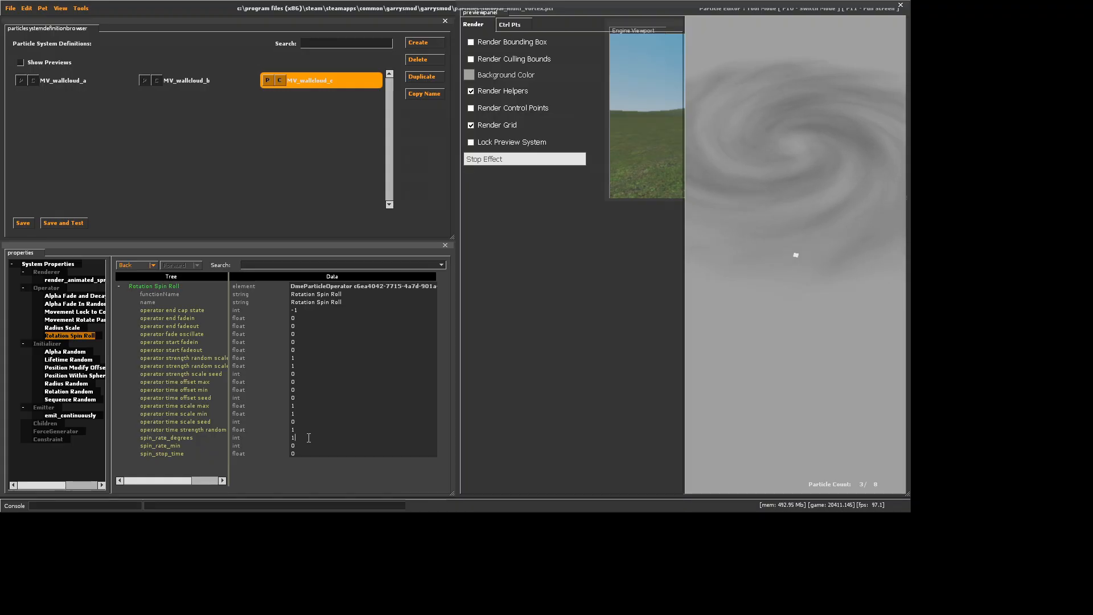
{"action": "type", "text": "3"}
{"action": "key", "text": "Return"}
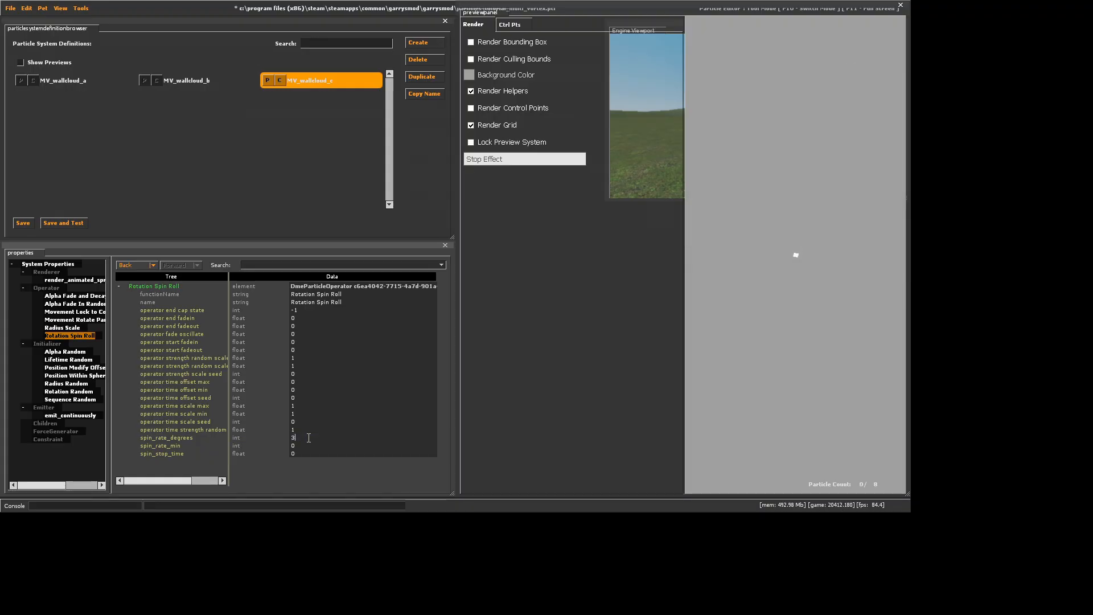
{"action": "left_click", "coordinate": [24, 226]}
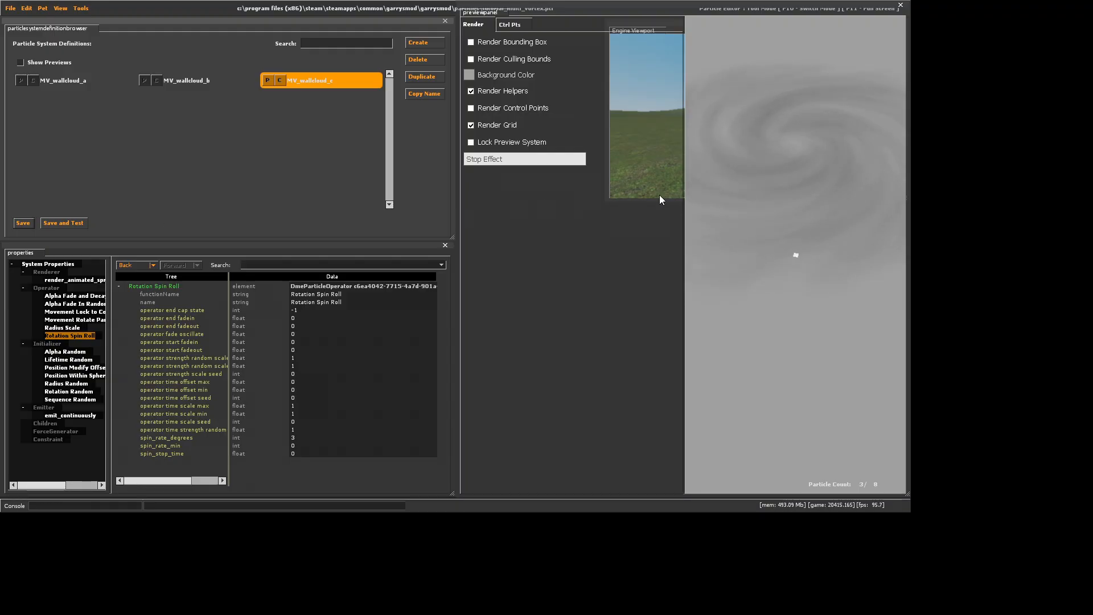
Create a new particle system named MV_wallclouds
{"action": "left_click", "coordinate": [413, 49]}
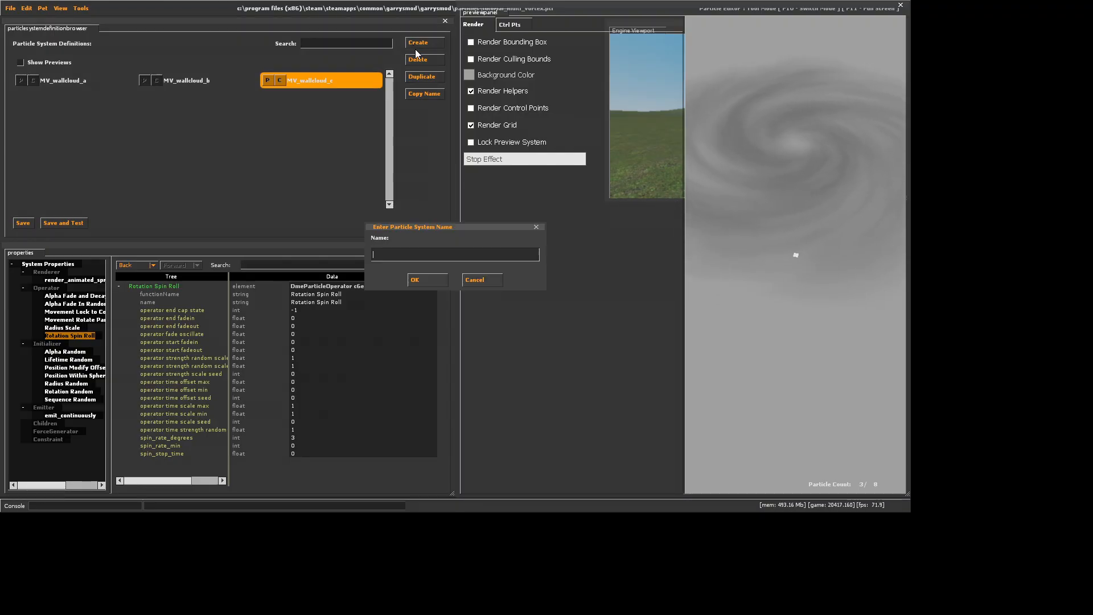
{"action": "type", "text": "Mv"}
{"action": "key", "text": "BackSpace"}
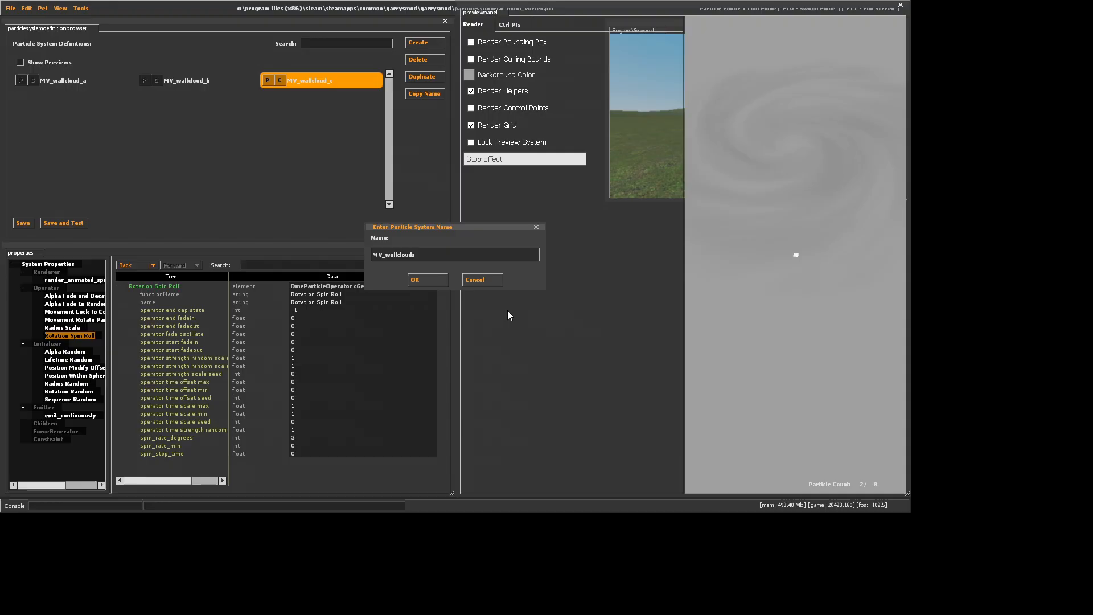
{"action": "left_click", "coordinate": [416, 279]}
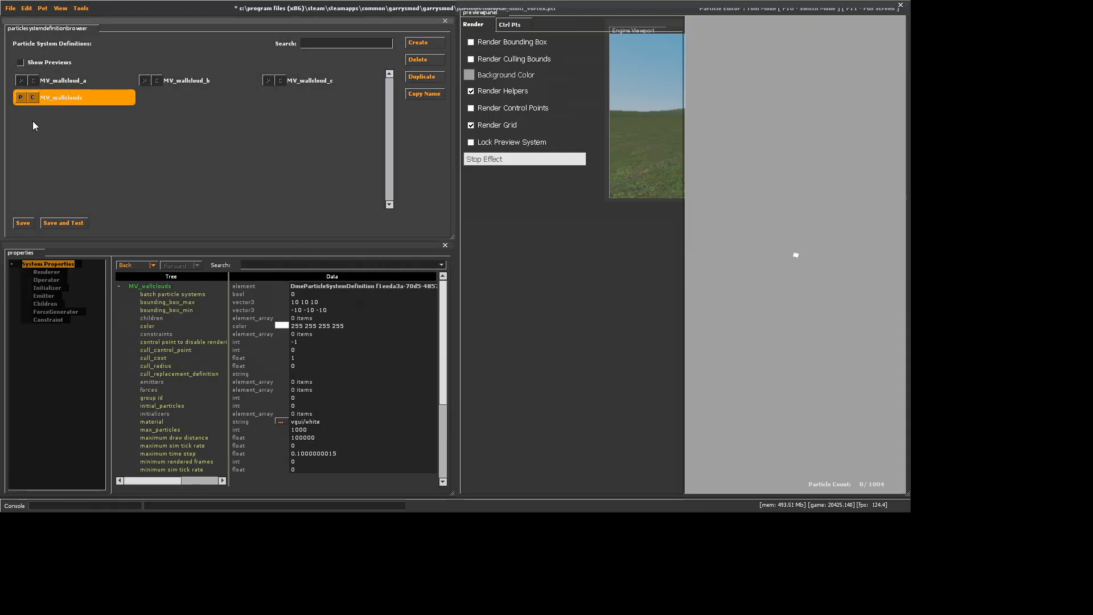
Add MV_wallcloud_a as a child of the MV_wallclouds system
{"action": "left_click", "coordinate": [41, 305]}
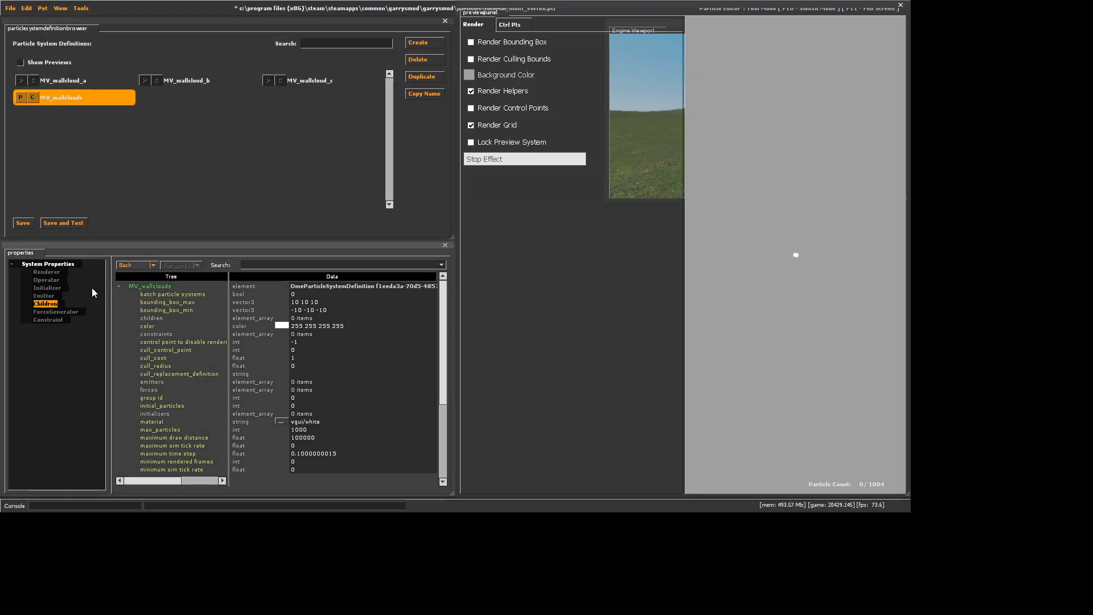
{"action": "right_click", "coordinate": [44, 305]}
{"action": "left_click", "coordinate": [54, 336]}
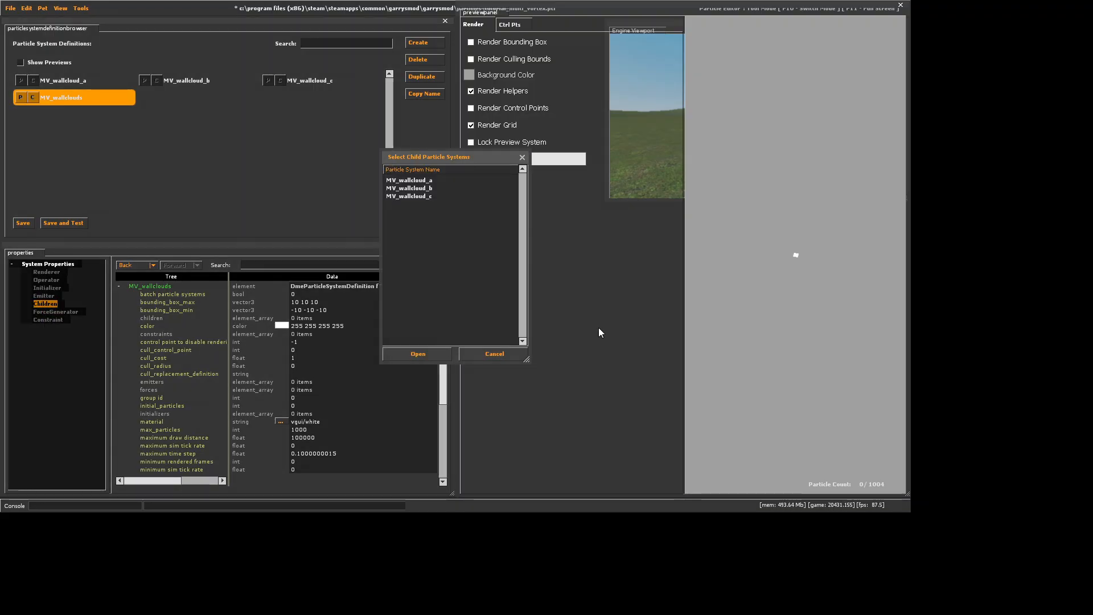
{"action": "left_click", "coordinate": [421, 181]}
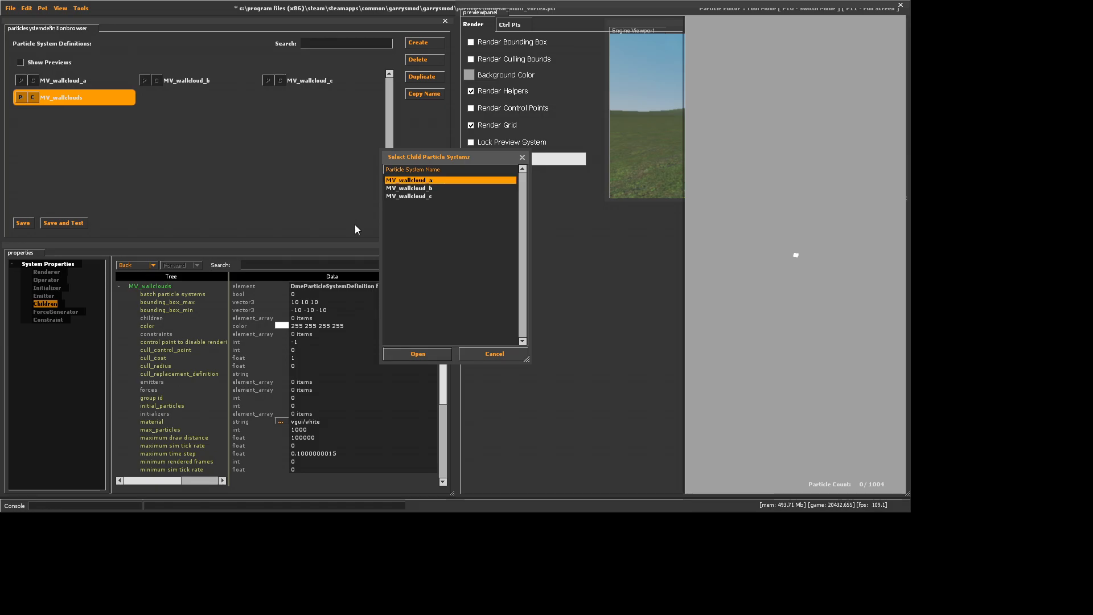
{"action": "left_click", "coordinate": [417, 353]}
Add MV_wallcloud_b as a child of the MV_wallclouds system
{"action": "right_click", "coordinate": [55, 303]}
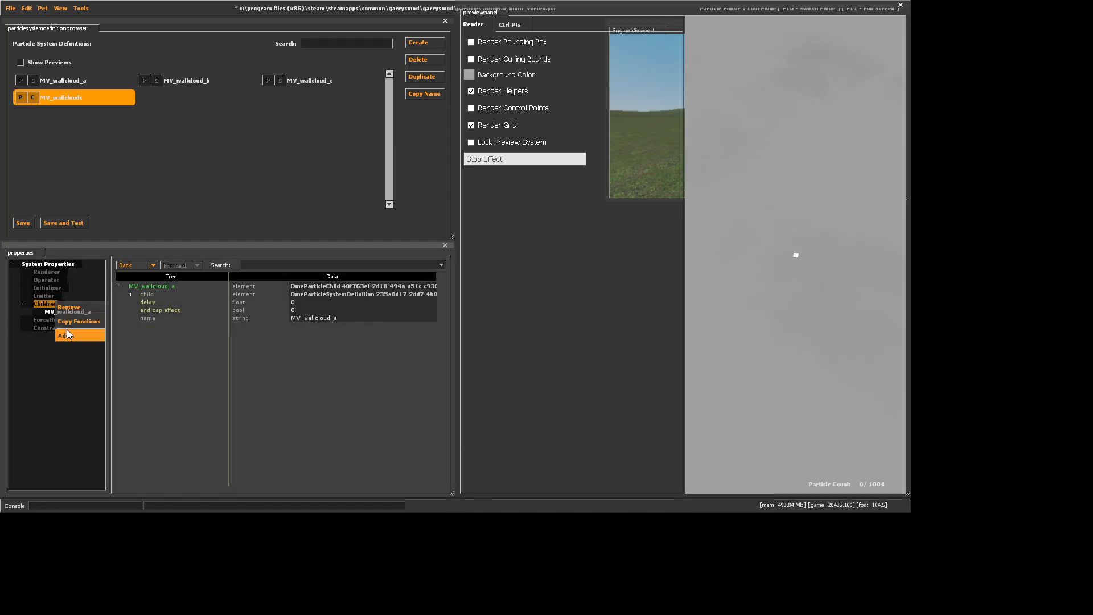
{"action": "left_click", "coordinate": [80, 339]}
{"action": "left_click", "coordinate": [442, 194]}
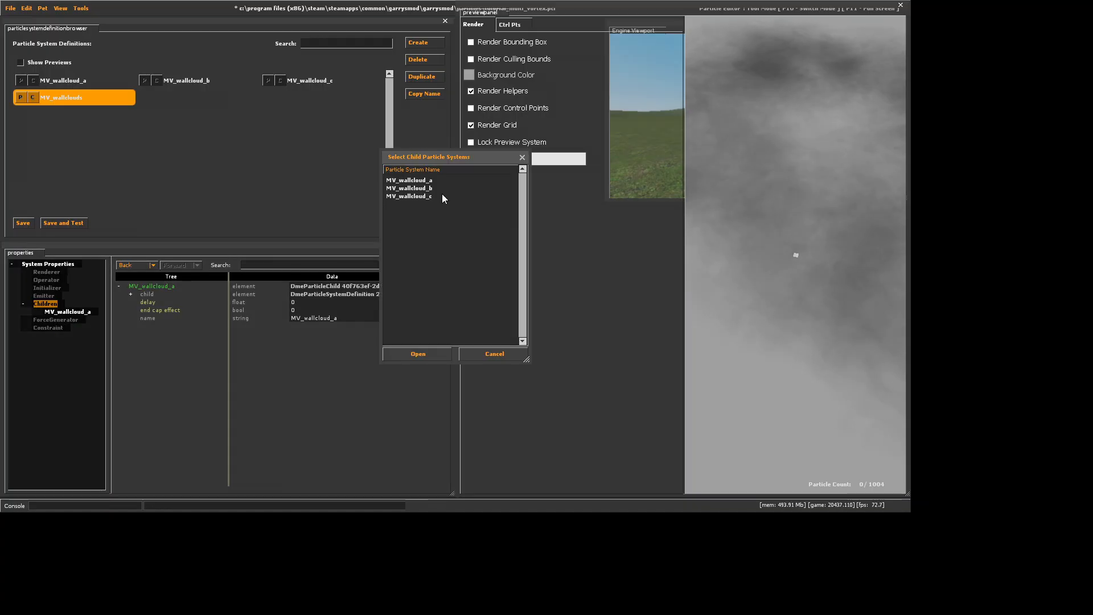
{"action": "left_click", "coordinate": [421, 188]}
{"action": "left_click", "coordinate": [417, 353]}
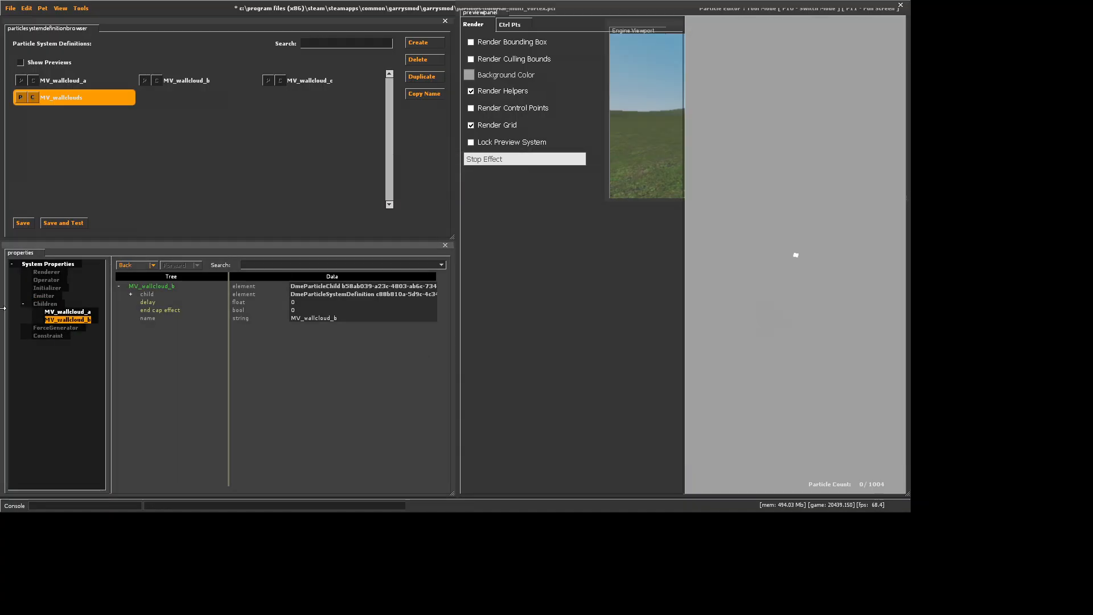
Add MV_wallcloud_c as a child of the MV_wallclouds system and save the particle file
{"action": "right_click", "coordinate": [38, 303]}
{"action": "left_click", "coordinate": [50, 336]}
{"action": "left_click", "coordinate": [436, 196]}
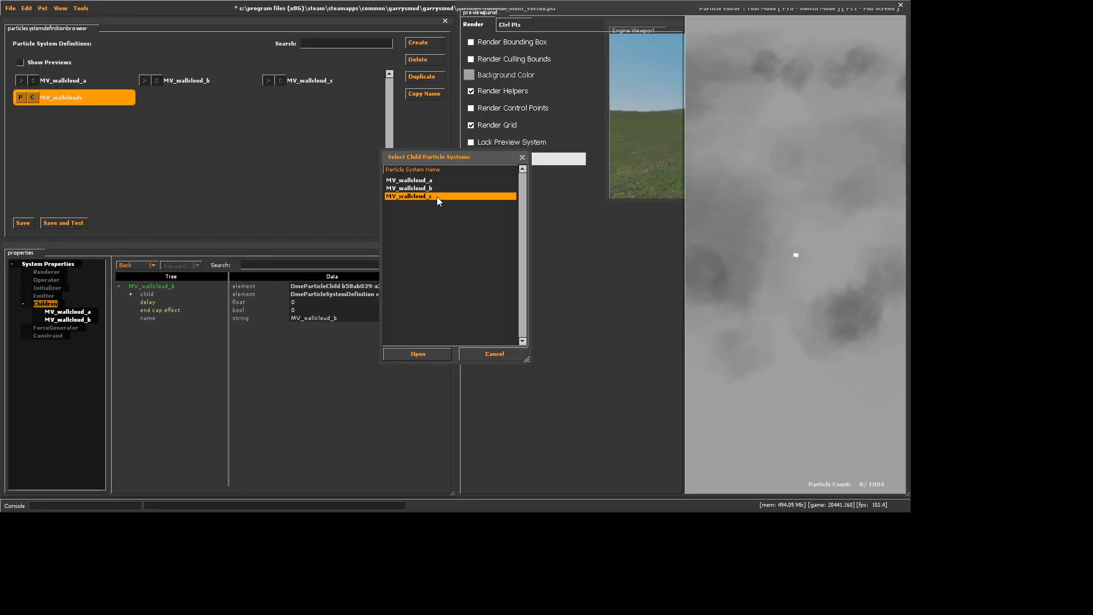
{"action": "left_click", "coordinate": [418, 354]}
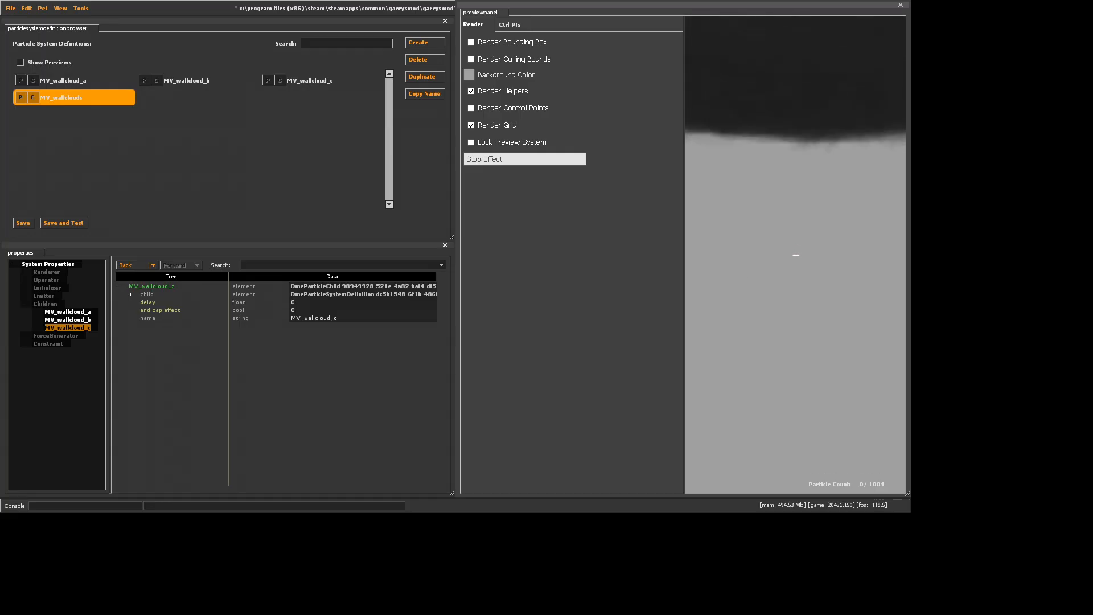
{"action": "left_click", "coordinate": [29, 224]}
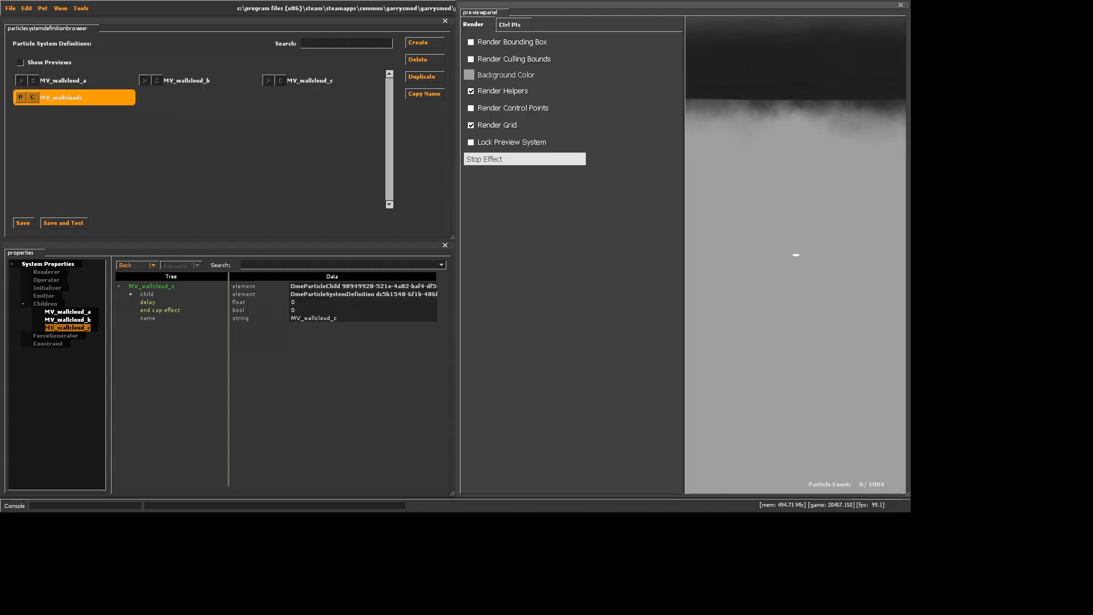
Duplicate the MV_wallcloud_b system under the name MV_funnelcloud
{"action": "left_click", "coordinate": [215, 80]}
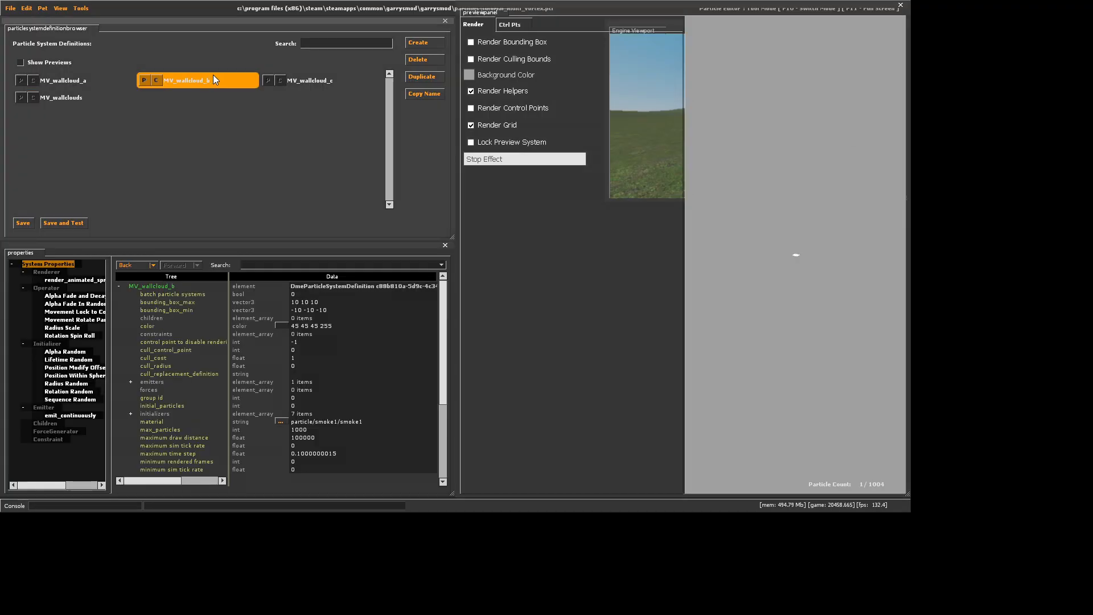
{"action": "left_click", "coordinate": [443, 78]}
{"action": "left_click_drag", "start_coordinate": [385, 255], "coordinate": [440, 256]}
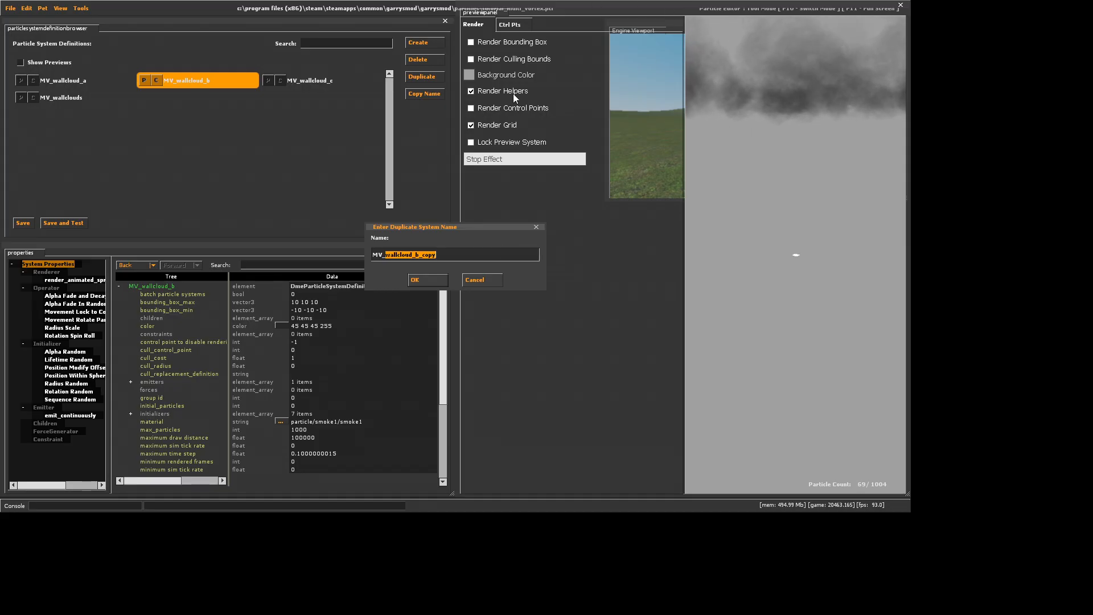
{"action": "type", "text": "funnec"}
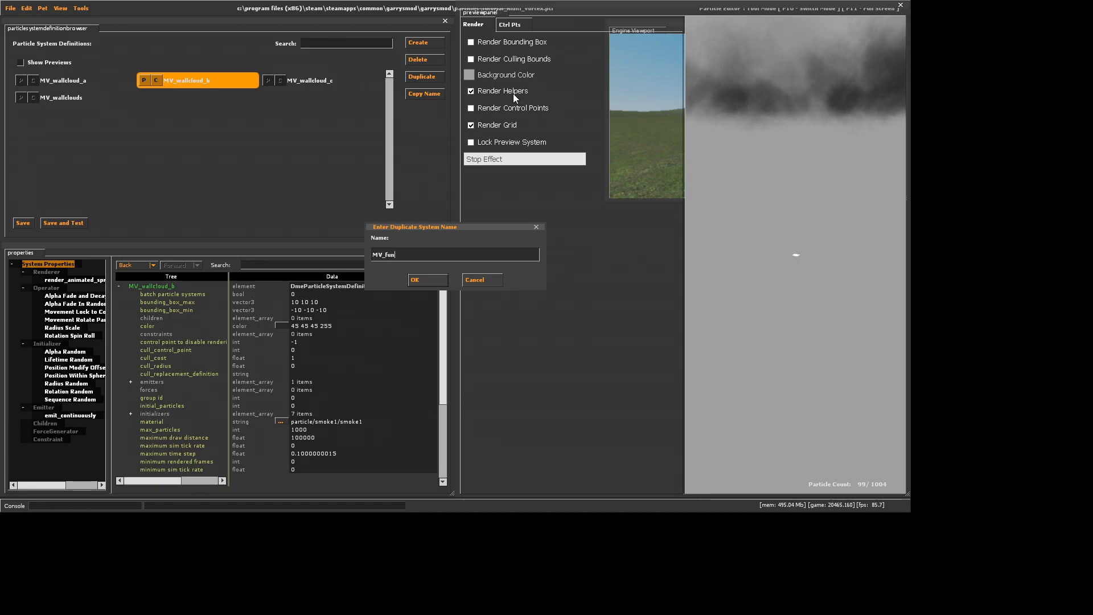
{"action": "key", "text": "BackSpace"}
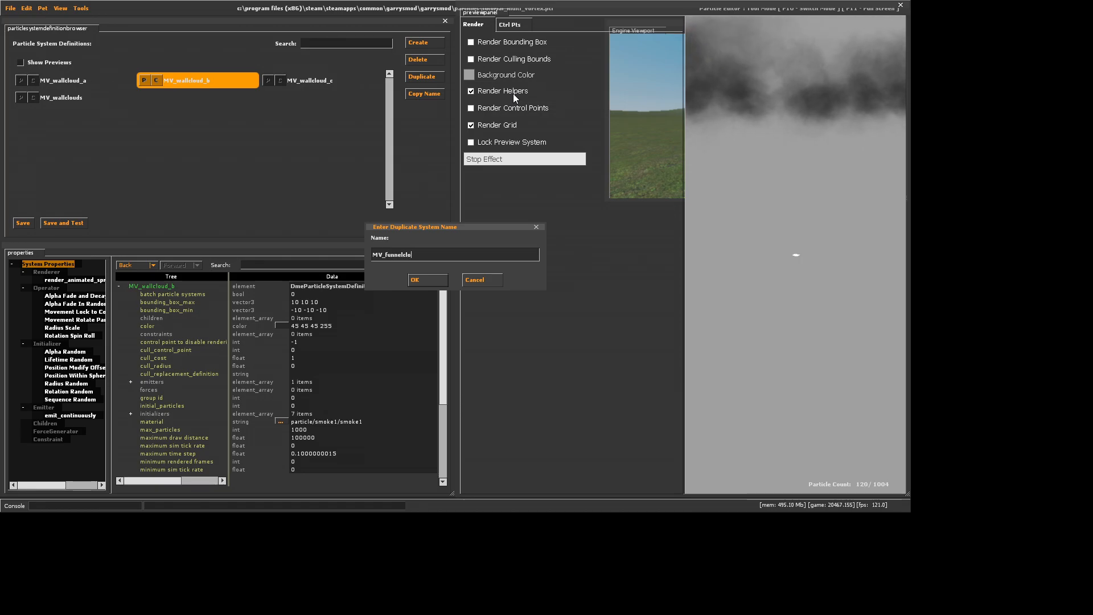
{"action": "type", "text": "lcloud"}
{"action": "left_click", "coordinate": [415, 281]}
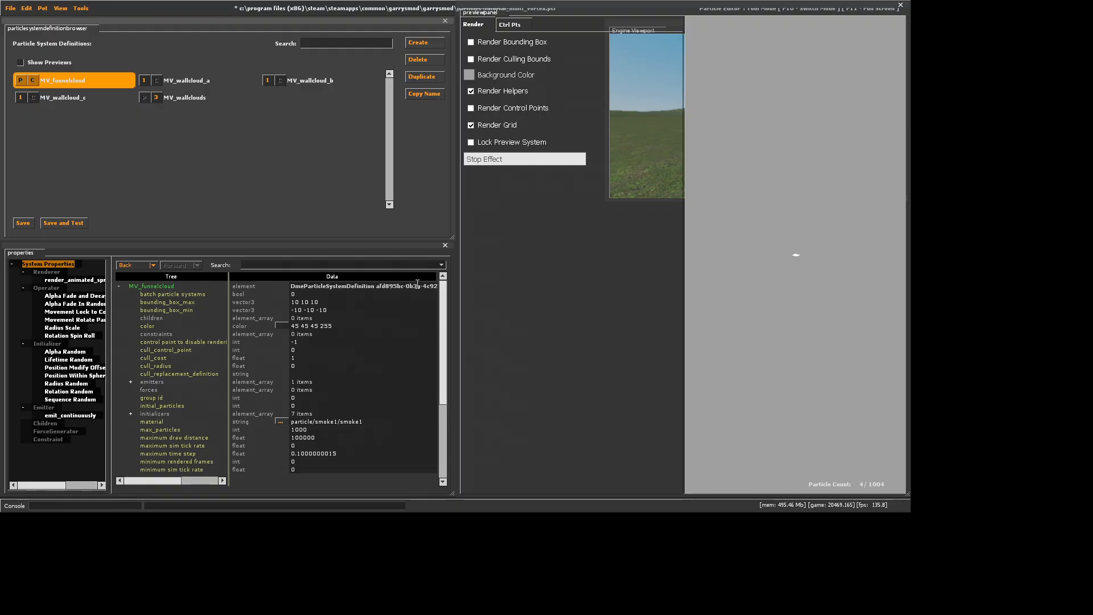
Set both offset max and offset min of MV_funnelcloud's Position Modify Offset Random initializer to 0 0 2000
{"action": "left_click", "coordinate": [74, 367]}
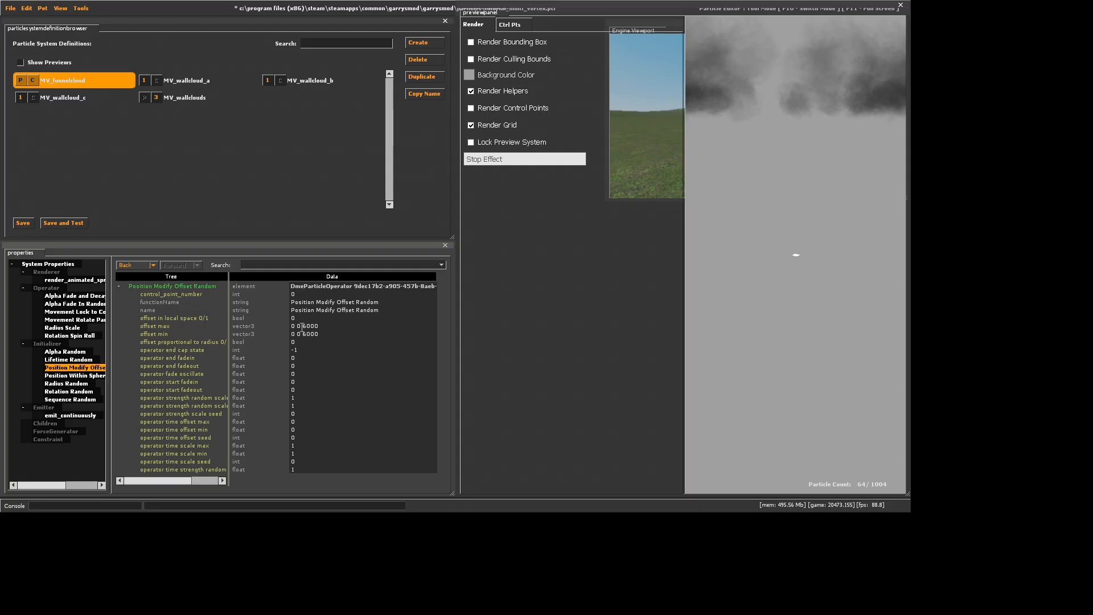
{"action": "left_click", "coordinate": [306, 326]}
{"action": "key", "text": "BackSpace"}
{"action": "type", "text": "3"}
{"action": "key", "text": "Return"}
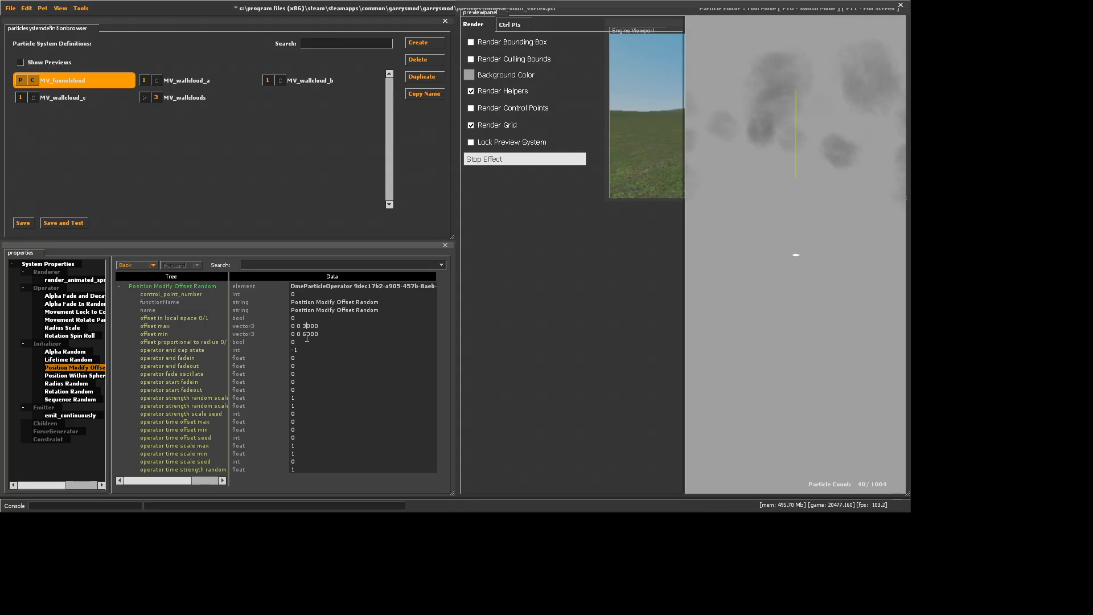
{"action": "key", "text": "BackSpace"}
{"action": "type", "text": "2"}
{"action": "key", "text": "Return"}
{"action": "left_click", "coordinate": [307, 334]}
{"action": "key", "text": "BackSpace"}
{"action": "type", "text": "2"}
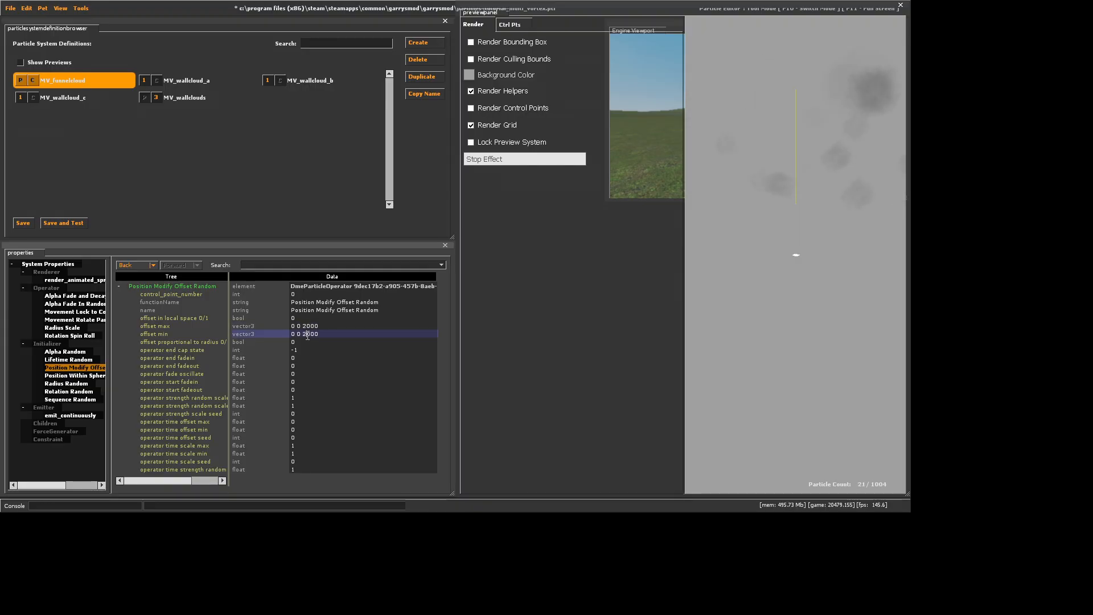
{"action": "key", "text": "Return"}
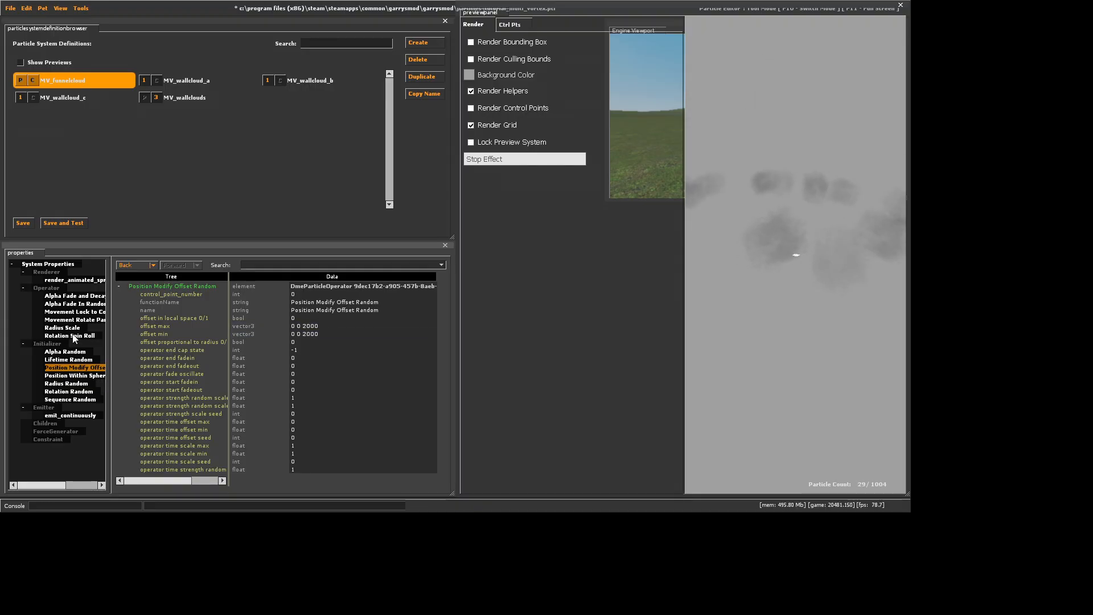
Set distance_max of MV_funnelcloud's Position Within Sphere Random initializer to 3000
{"action": "left_click", "coordinate": [85, 383]}
{"action": "left_click", "coordinate": [84, 375]}
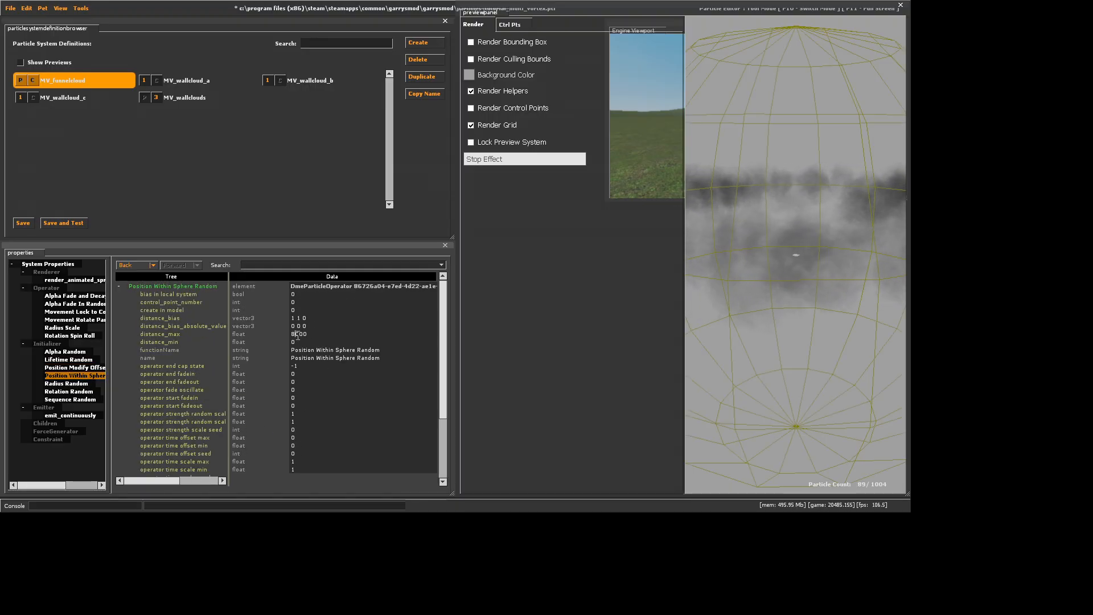
{"action": "left_click", "coordinate": [299, 334]}
{"action": "key", "text": "BackSpace"}
{"action": "type", "text": "2"}
{"action": "key", "text": "Return"}
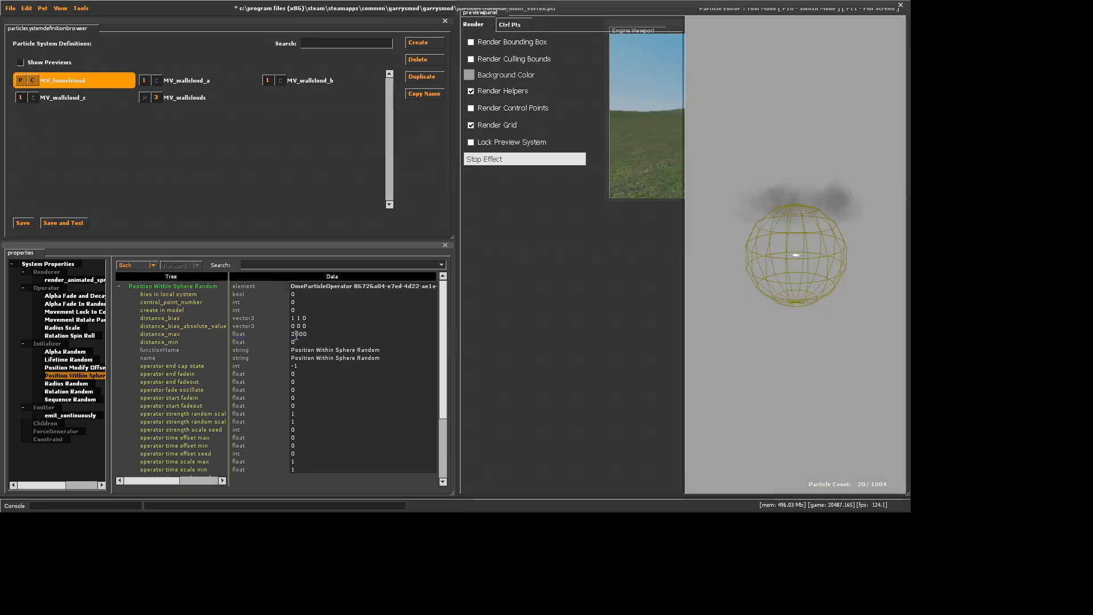
{"action": "left_click", "coordinate": [299, 334]}
{"action": "key", "text": "BackSpace"}
{"action": "type", "text": "3"}
{"action": "key", "text": "Return"}
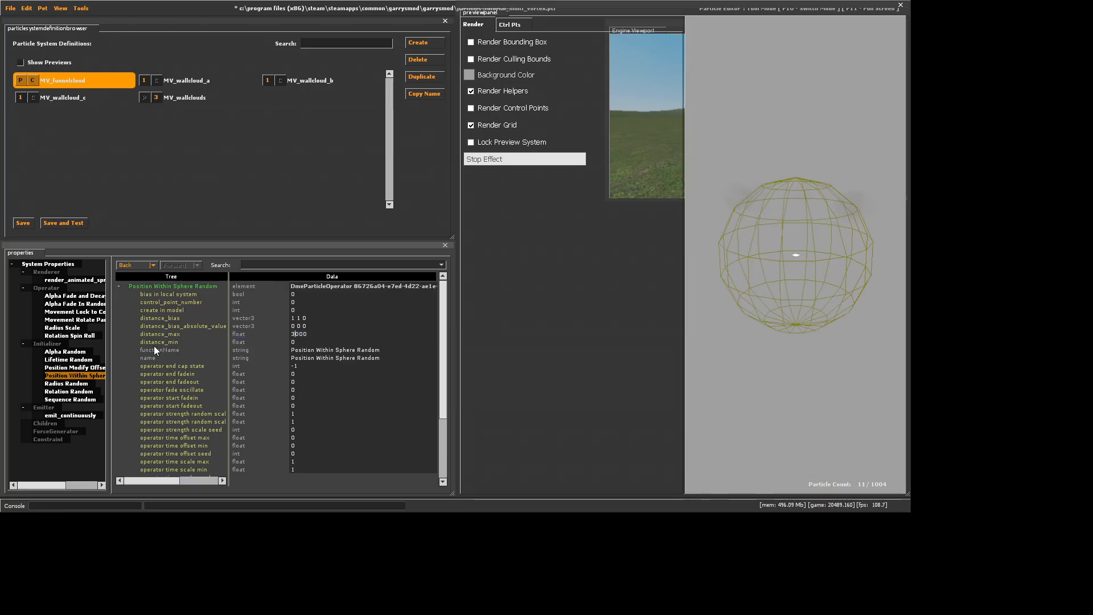
Add a Movement Basic operator to MV_funnelcloud
{"action": "right_click", "coordinate": [60, 289]}
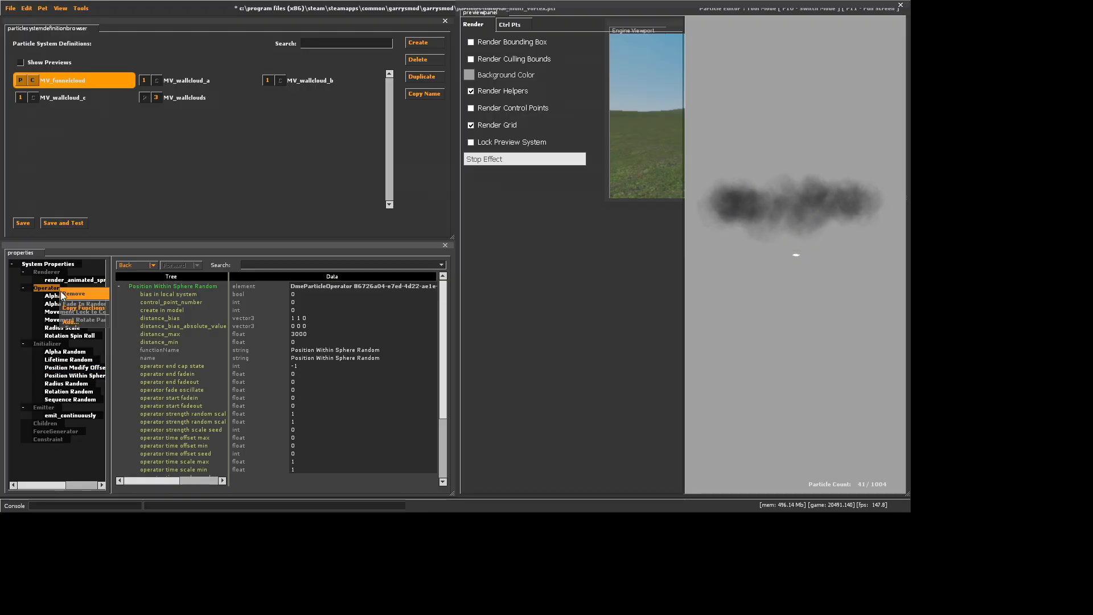
{"action": "left_click", "coordinate": [69, 321]}
{"action": "scroll", "coordinate": [439, 263], "scroll_direction": "down", "scroll_amount": 5}
{"action": "left_click", "coordinate": [428, 302]}
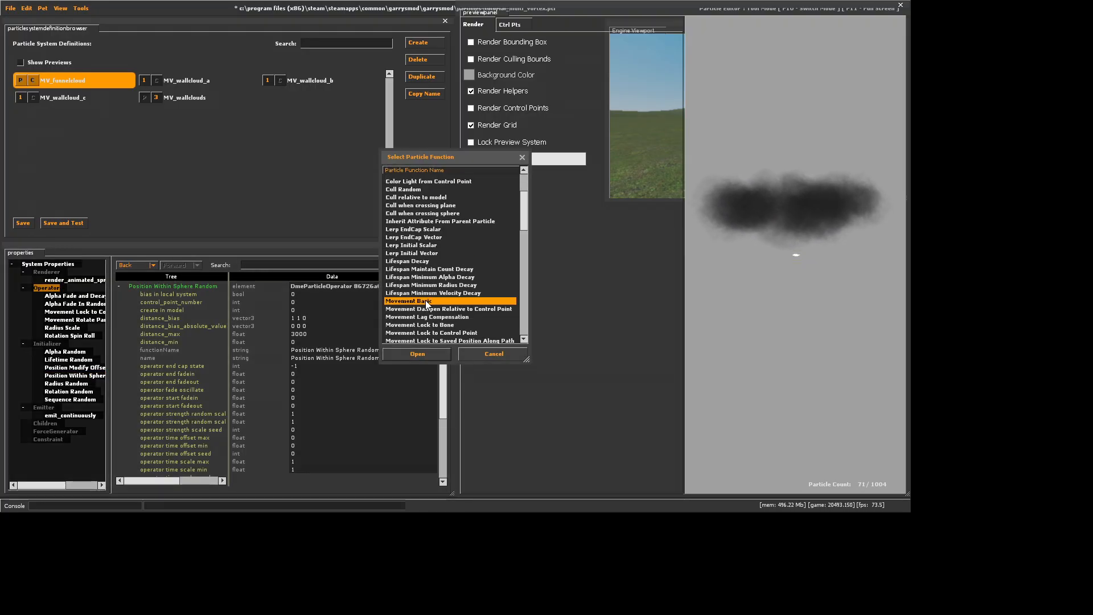
{"action": "left_click", "coordinate": [417, 353]}
Set the Movement Basic operator's drag to 0.1 and its gravity to 0 0 2000
{"action": "left_click", "coordinate": [309, 295]}
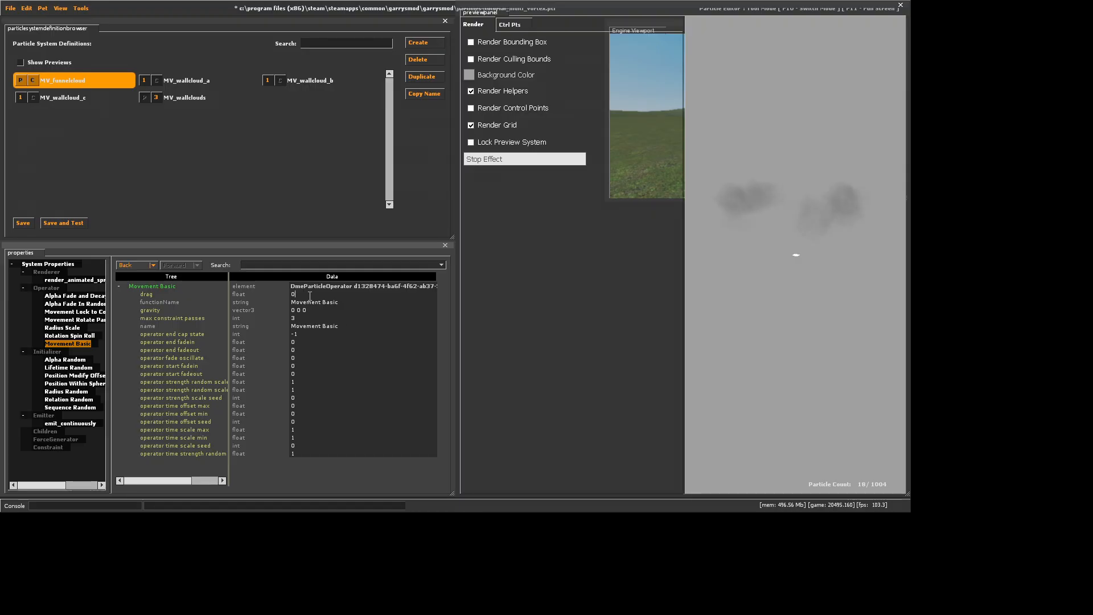
{"action": "type", "text": ".1"}
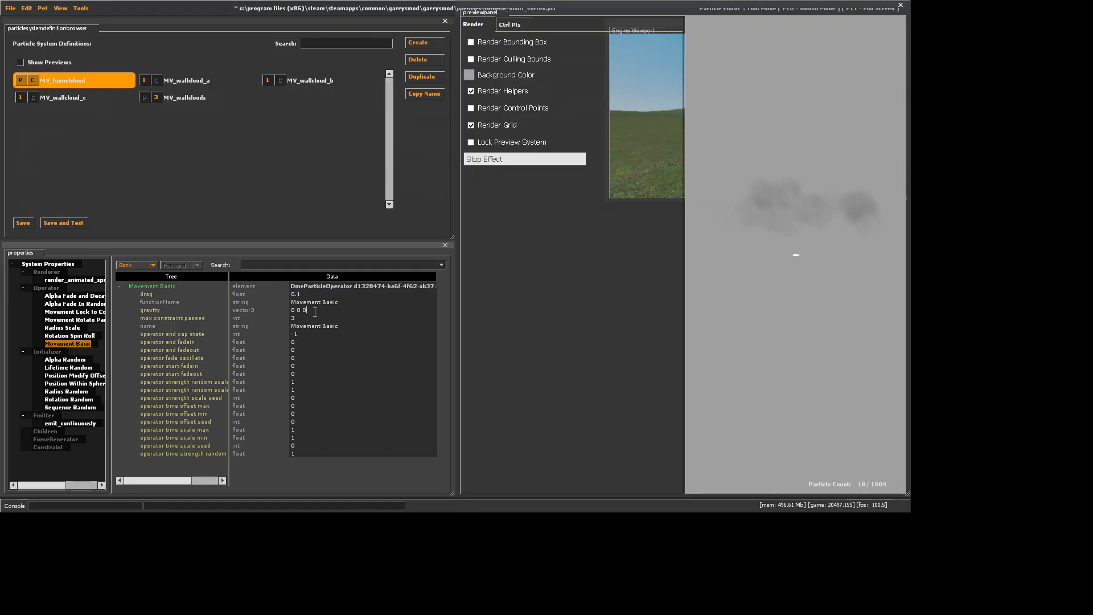
{"action": "key", "text": "BackSpace"}
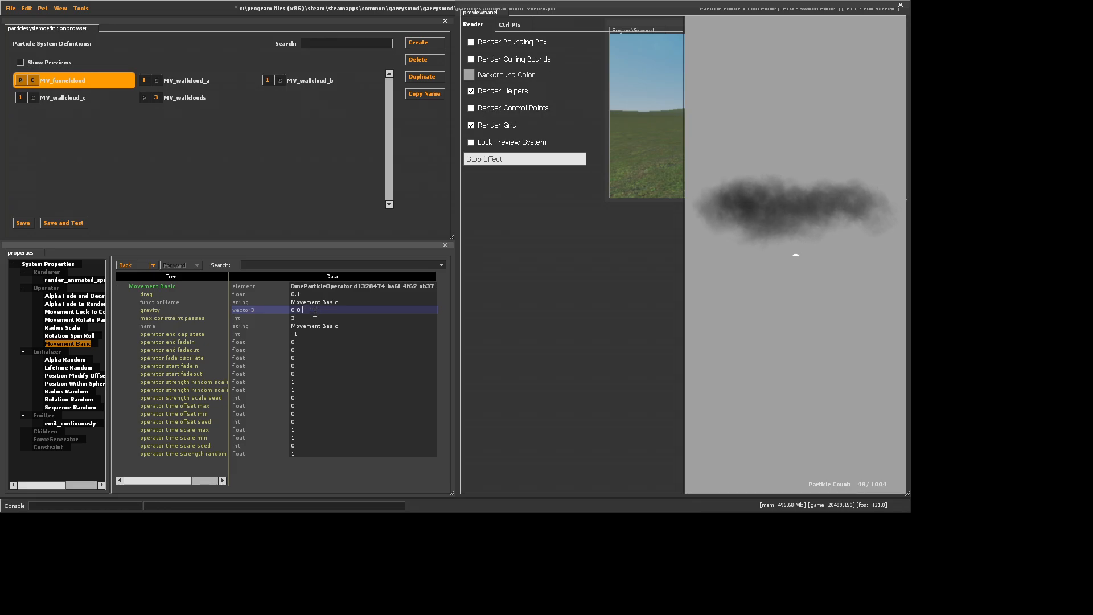
{"action": "type", "text": "2000"}
{"action": "key", "text": "Return"}
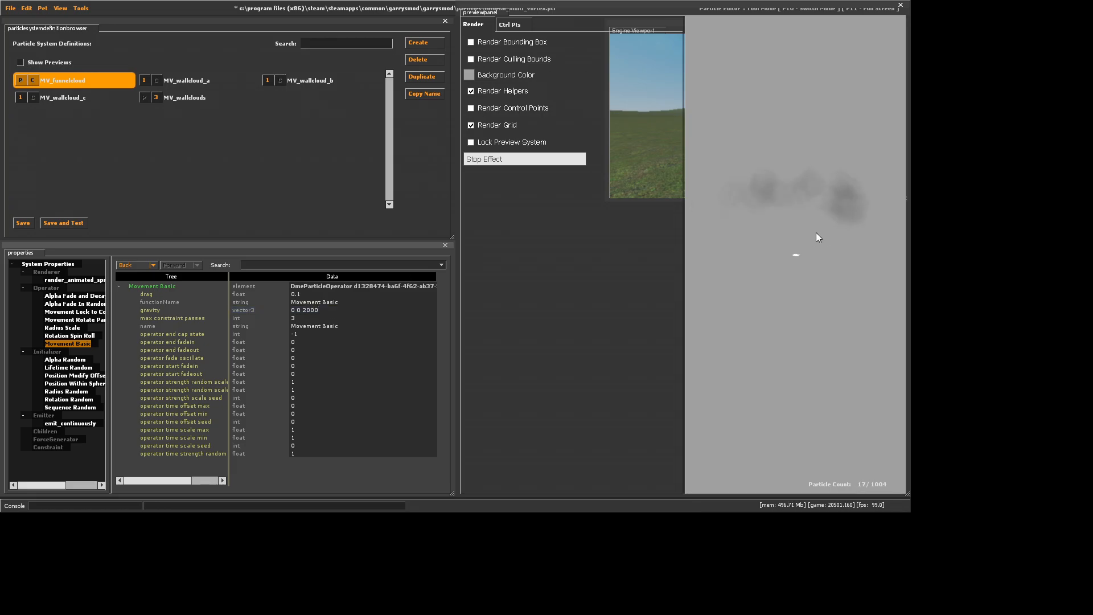
Set lifetime_min and lifetime_max of MV_funnelcloud's Lifetime Random initializer to 4
{"action": "left_click", "coordinate": [69, 368]}
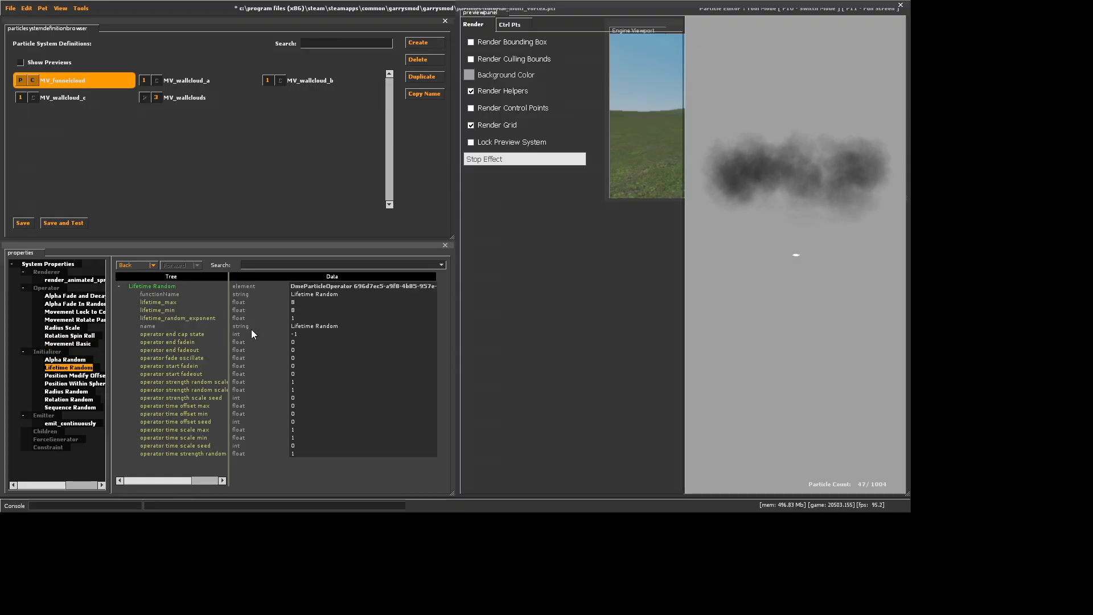
{"action": "double_click", "coordinate": [304, 310]}
{"action": "type", "text": "4"}
{"action": "key", "text": "Return"}
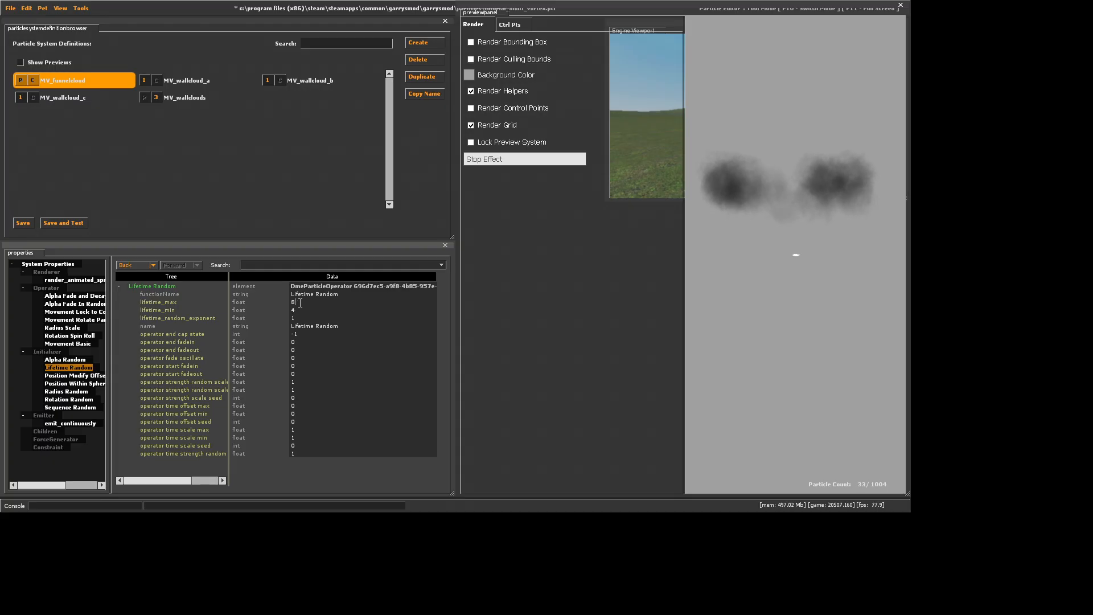
{"action": "double_click", "coordinate": [296, 302]}
{"action": "type", "text": "4"}
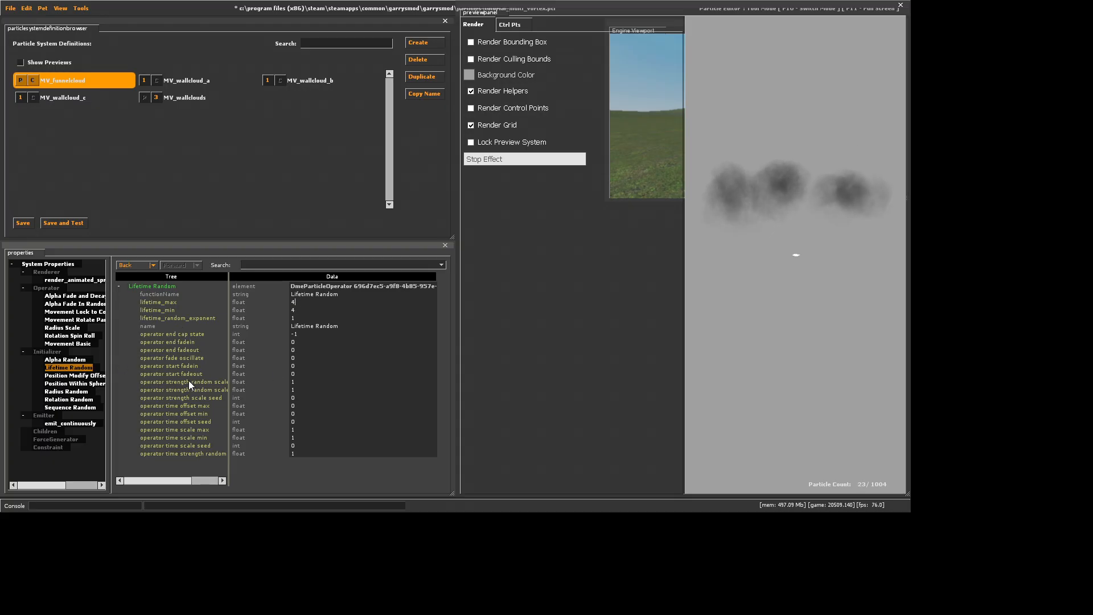
Set emission_rate of MV_funnelcloud's emit_continuously emitter to 45 and look at its Radius Scale operator
{"action": "left_click", "coordinate": [70, 423]}
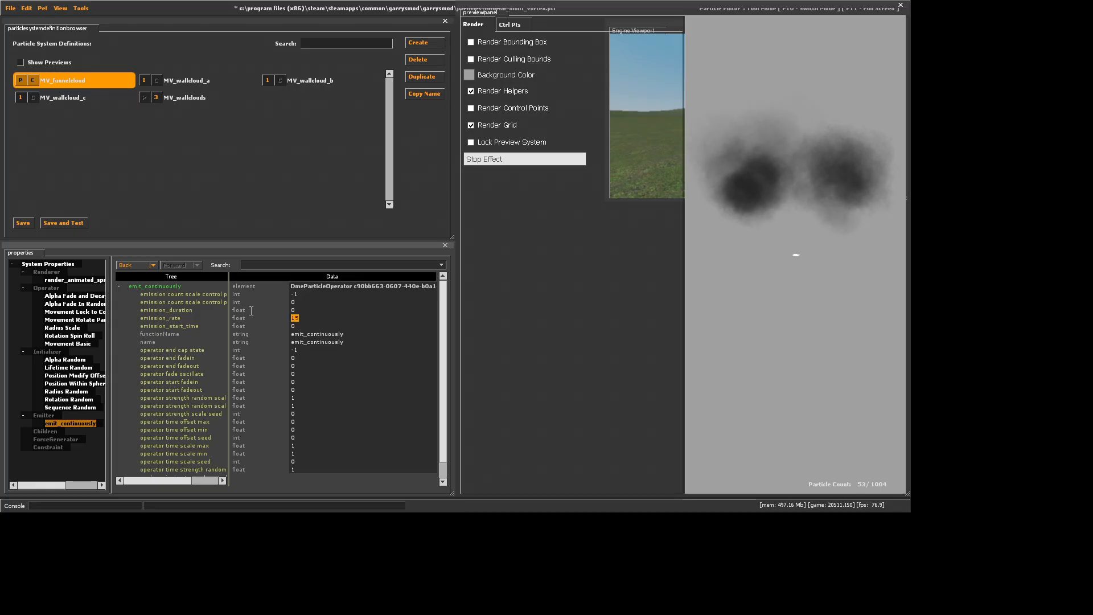
{"action": "type", "text": "45"}
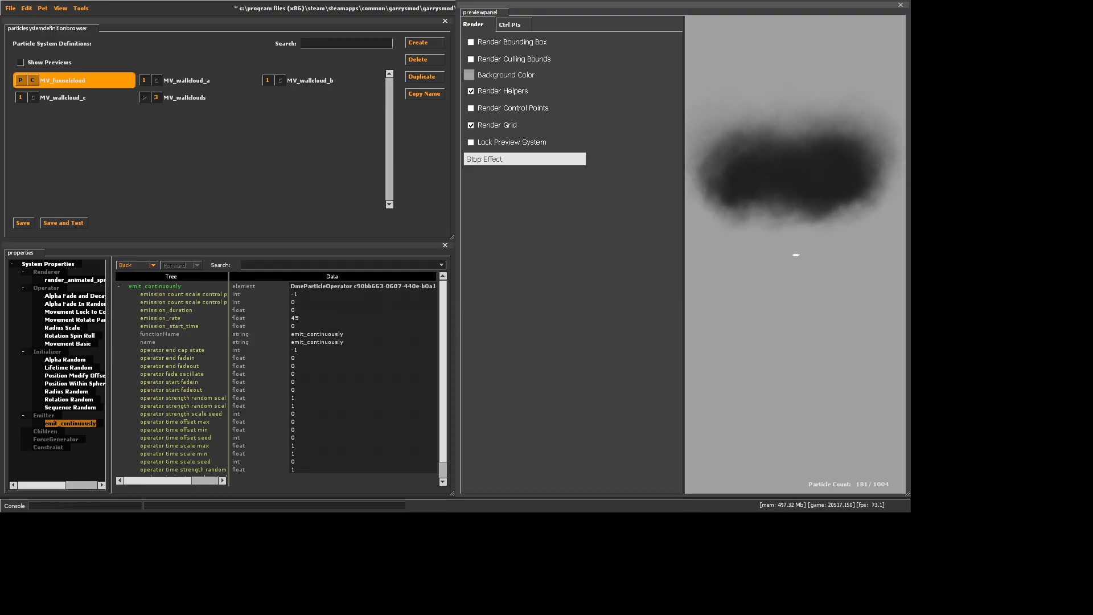
{"action": "left_click", "coordinate": [67, 328]}
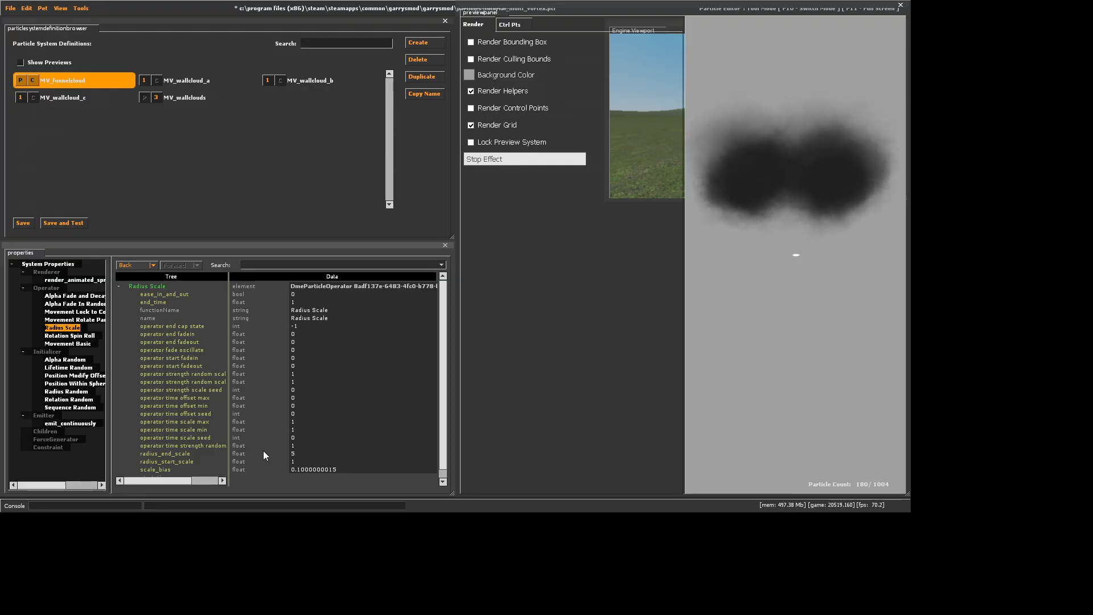
Add a twist around axis force generator to MV_funnelcloud
{"action": "right_click", "coordinate": [60, 437]}
{"action": "left_click", "coordinate": [73, 467]}
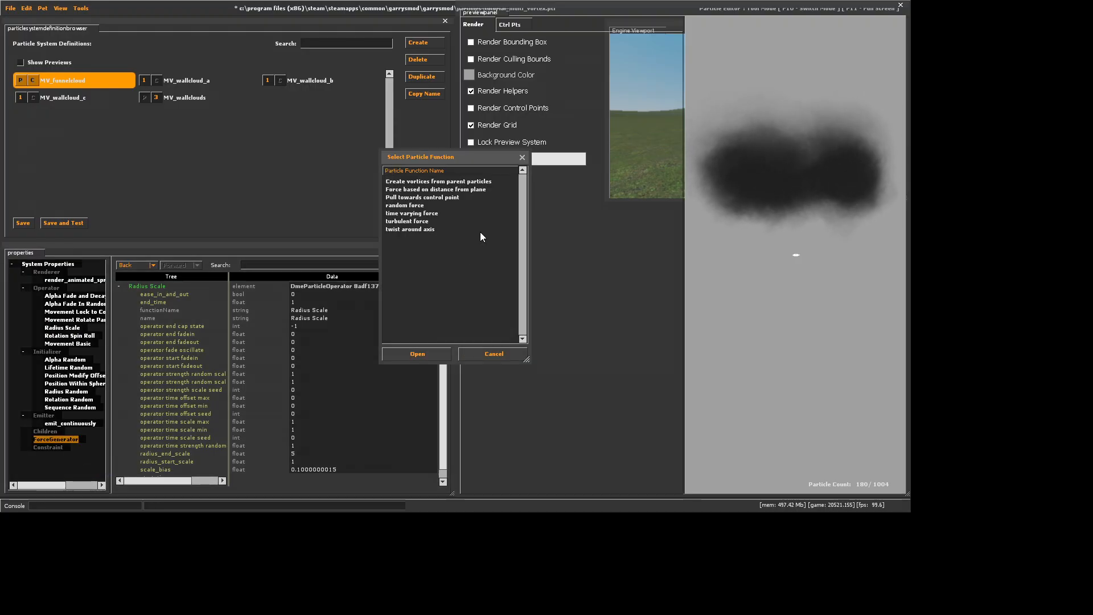
{"action": "left_click", "coordinate": [467, 229]}
{"action": "left_click", "coordinate": [408, 354]}
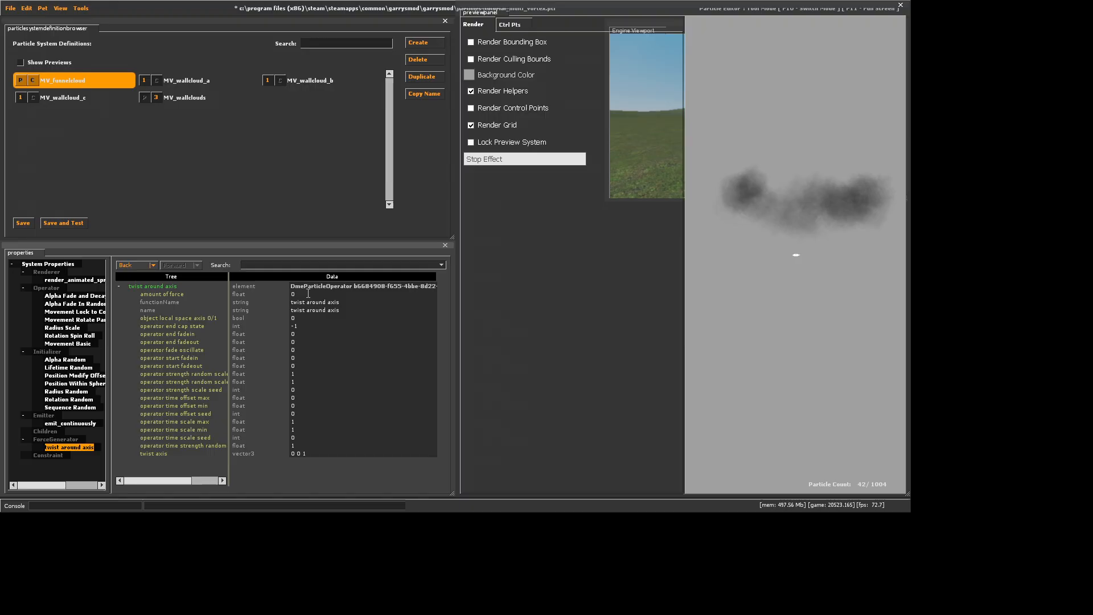
Set the amount of force of the twist around axis generator to -12000, after trying -7000
{"action": "double_click", "coordinate": [308, 294]}
{"action": "type", "text": "-70"}
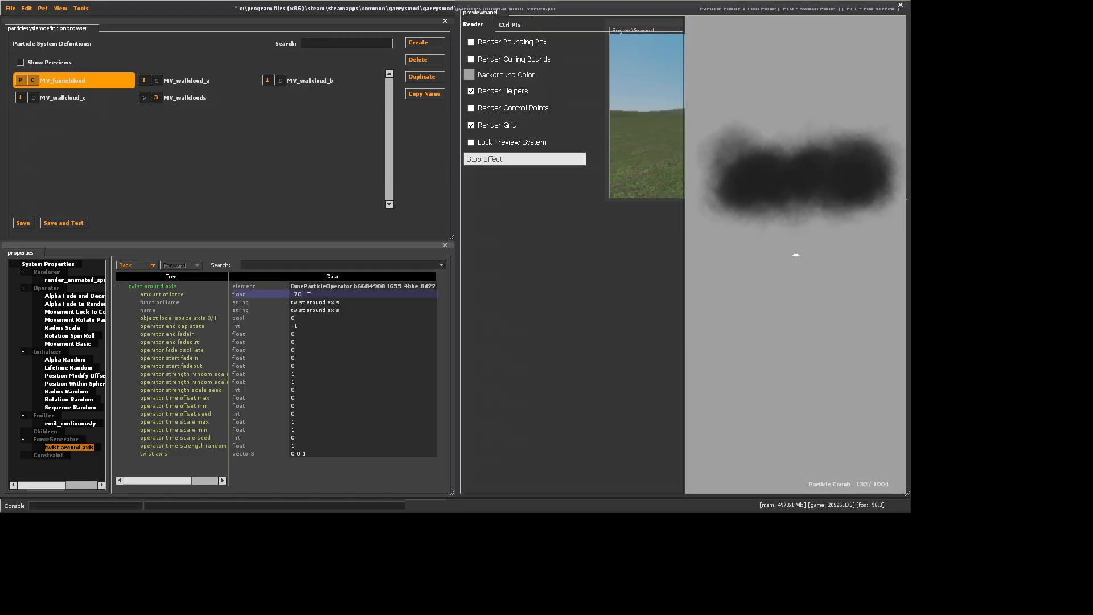
{"action": "type", "text": "00"}
{"action": "key", "text": "Return"}
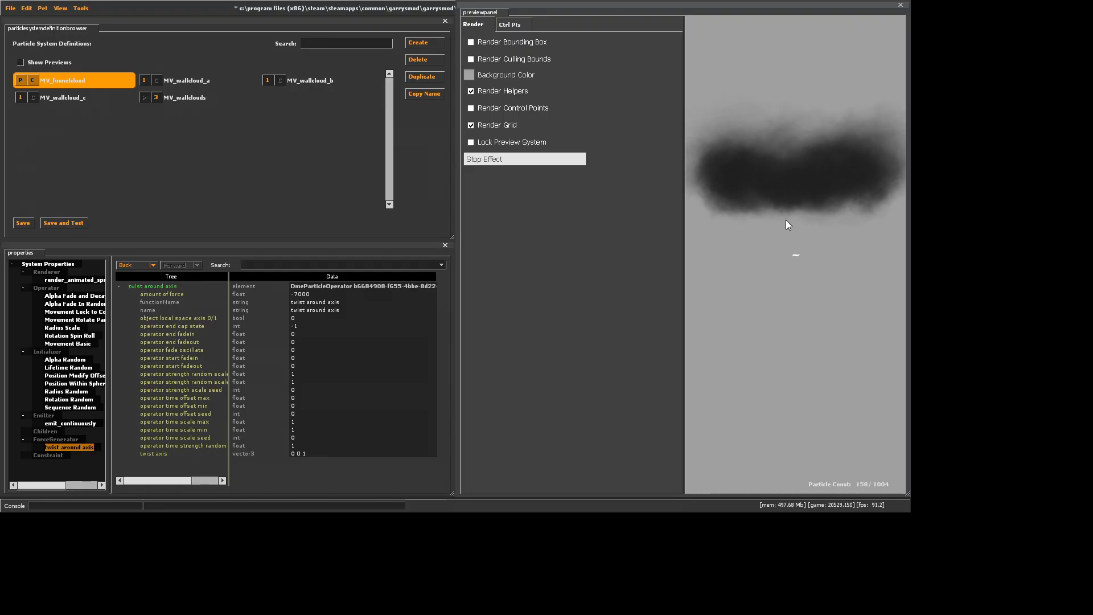
{"action": "left_click", "coordinate": [300, 294]}
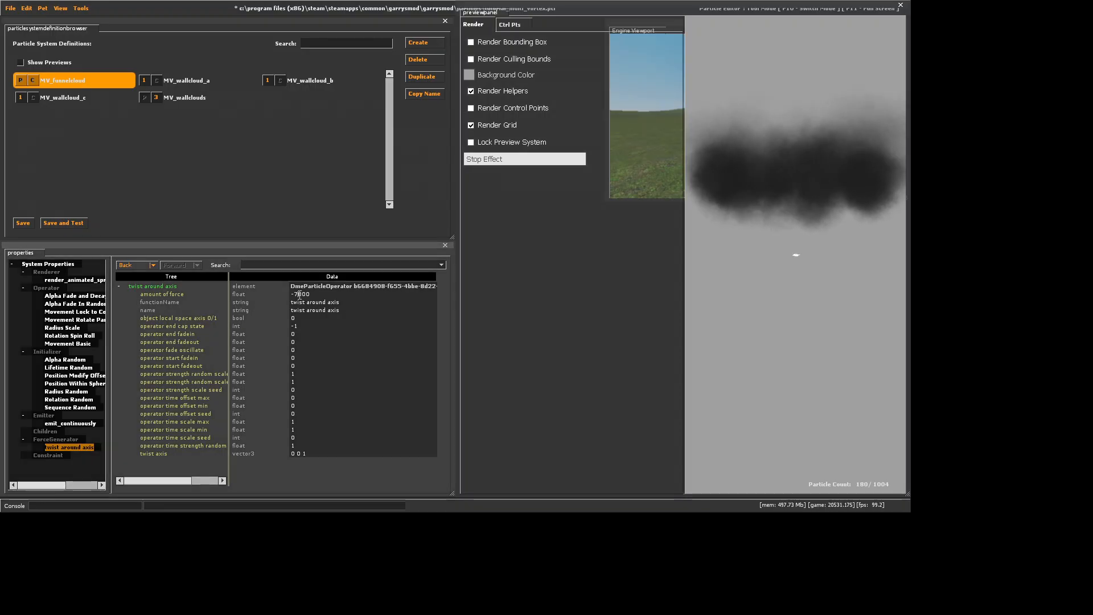
{"action": "key", "text": "BackSpace"}
{"action": "type", "text": "12"}
{"action": "key", "text": "Return"}
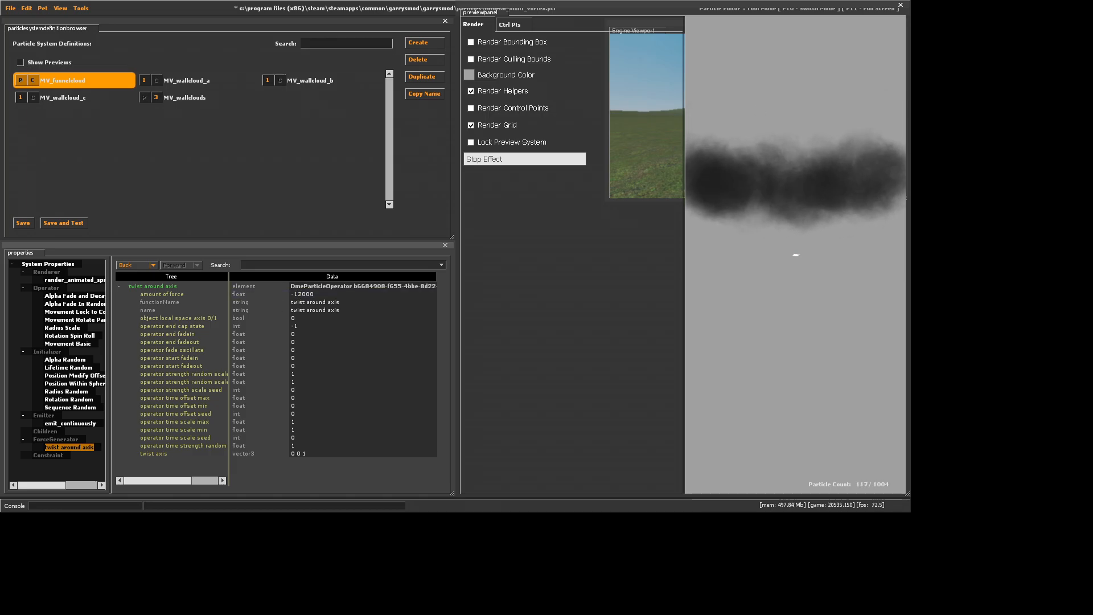
{"action": "left_click", "coordinate": [725, 186]}
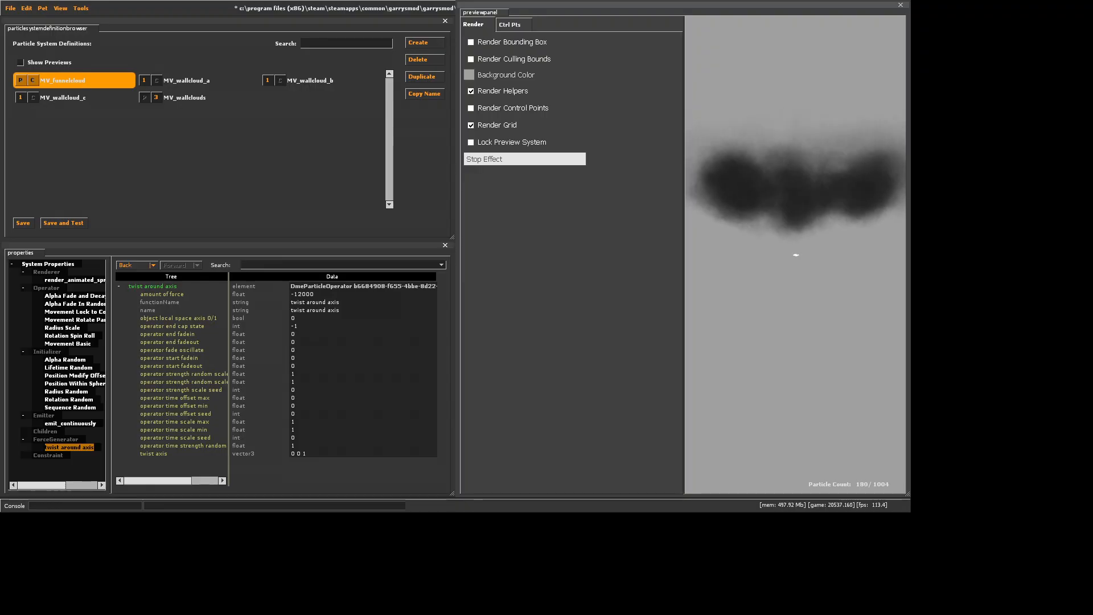
Compare with the MV_wallclouds system and set MV_funnelcloud's lifetime_min and lifetime_max to 6
{"action": "left_click", "coordinate": [188, 97]}
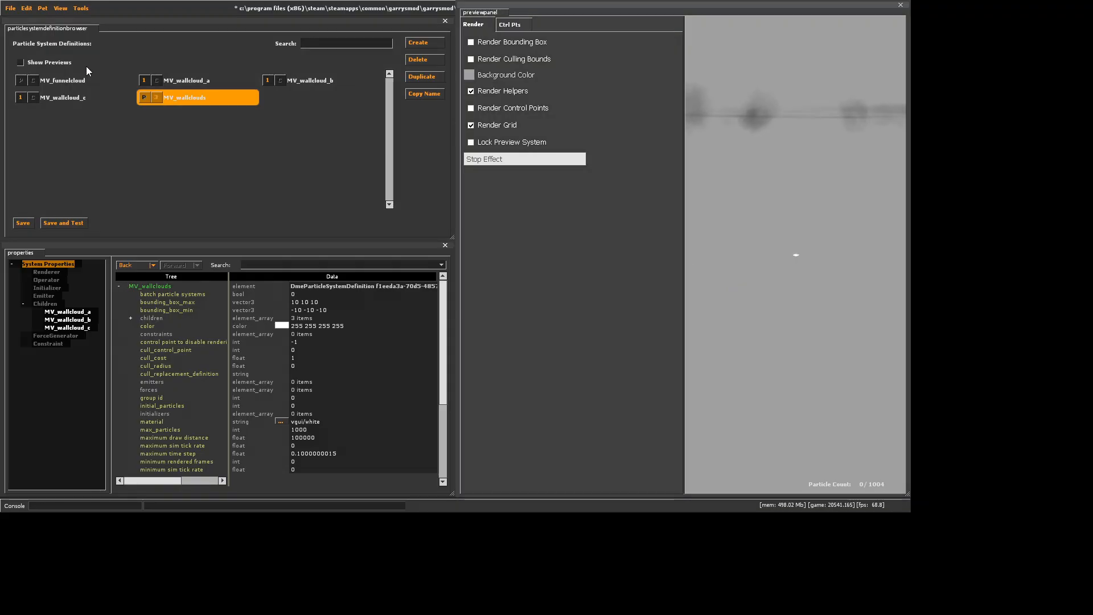
{"action": "left_click", "coordinate": [79, 80]}
{"action": "left_click", "coordinate": [66, 343]}
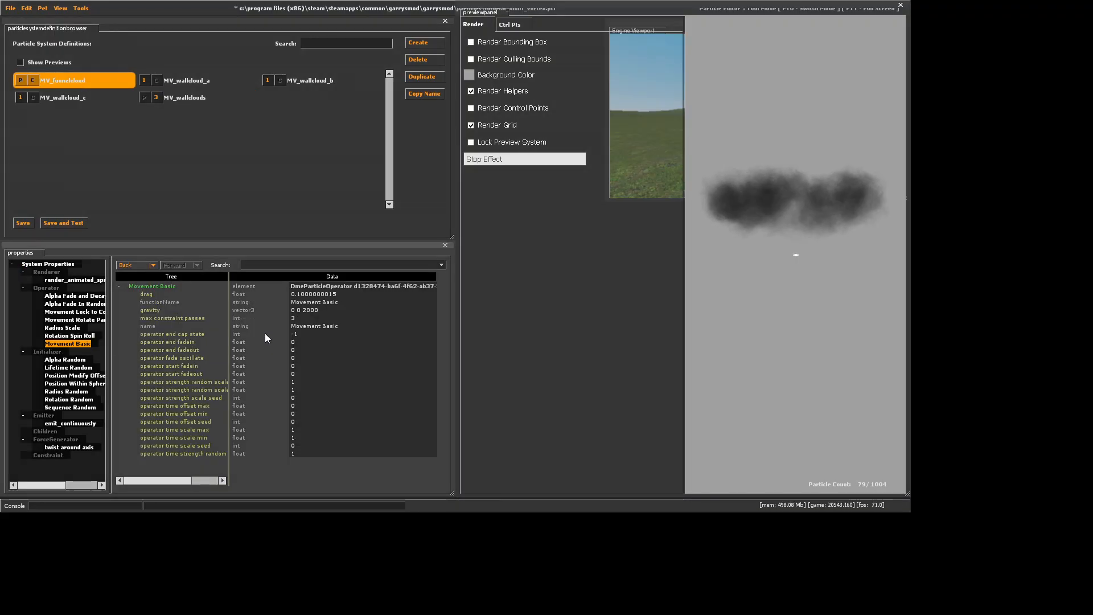
{"action": "left_click", "coordinate": [72, 360]}
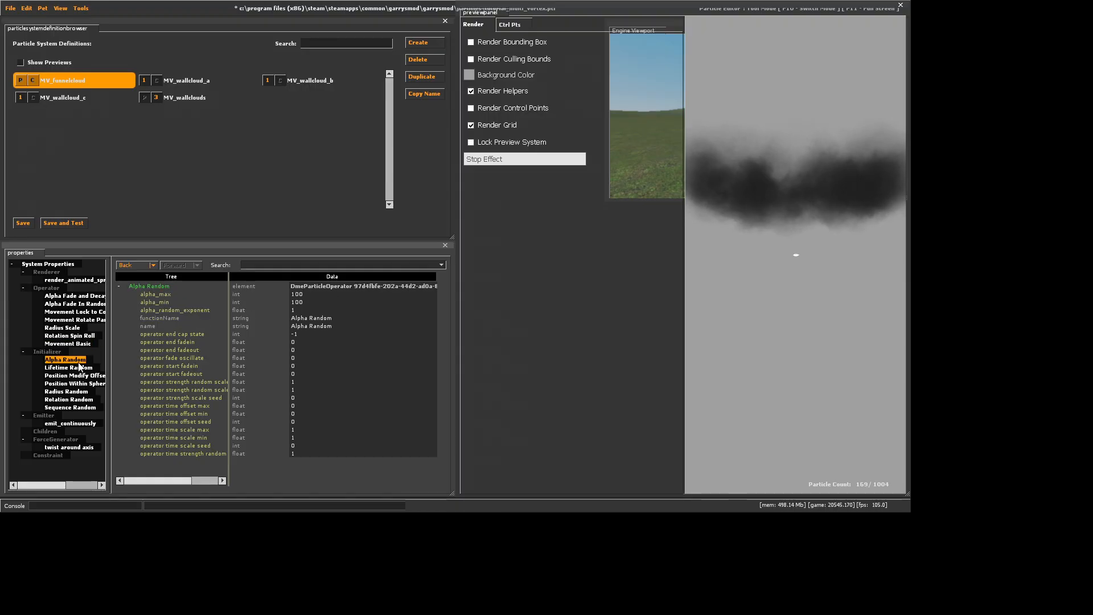
{"action": "left_click", "coordinate": [68, 367]}
{"action": "left_click", "coordinate": [301, 311]}
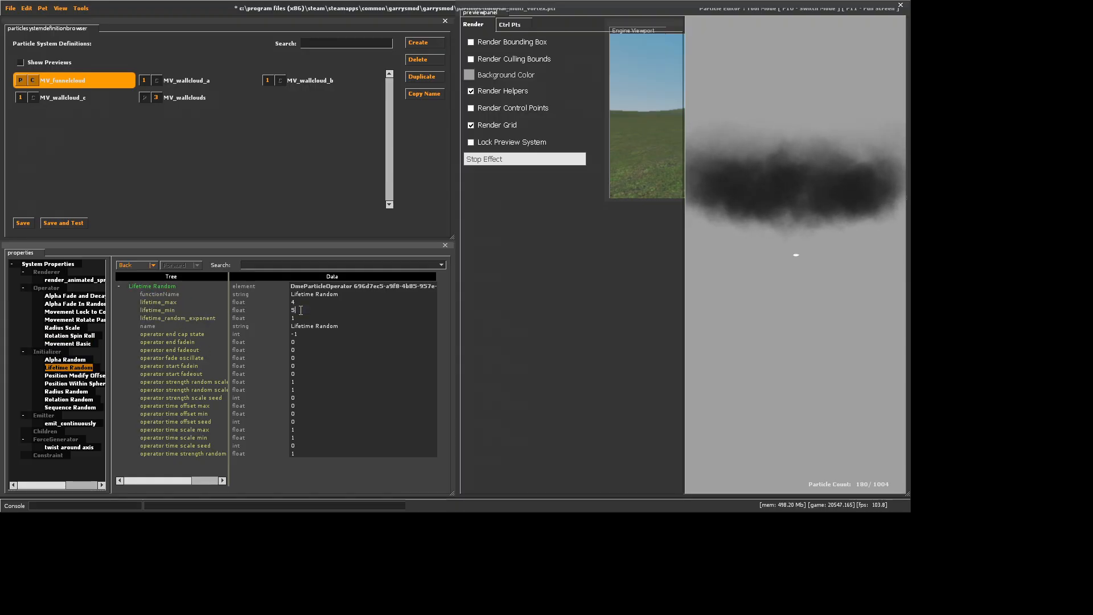
{"action": "key", "text": "BackSpace"}
{"action": "type", "text": "6"}
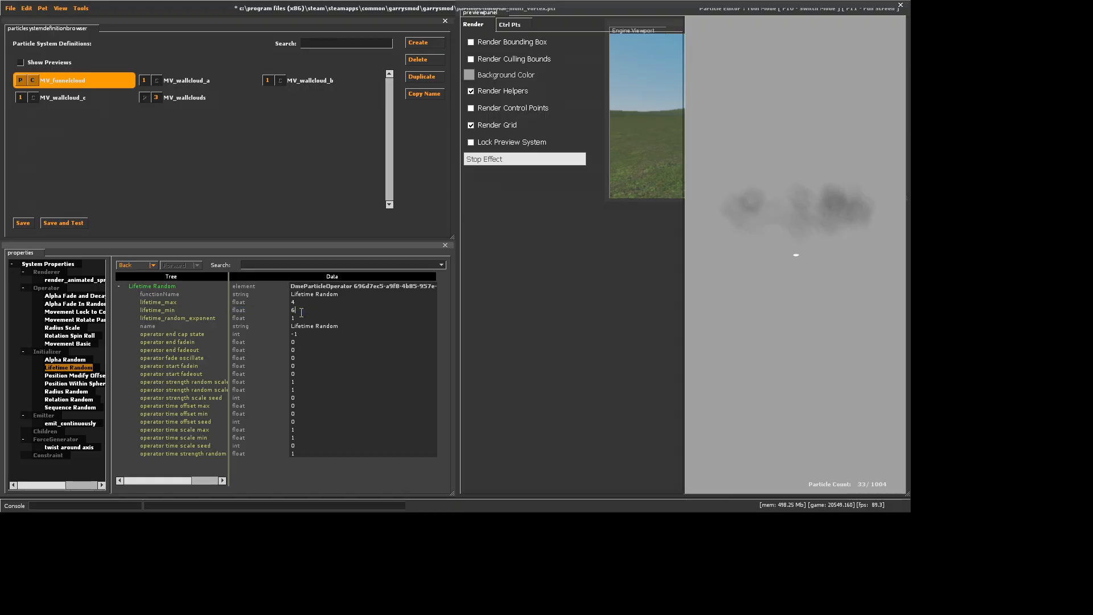
{"action": "left_click", "coordinate": [302, 302]}
{"action": "key", "text": "BackSpace"}
{"action": "type", "text": "6"}
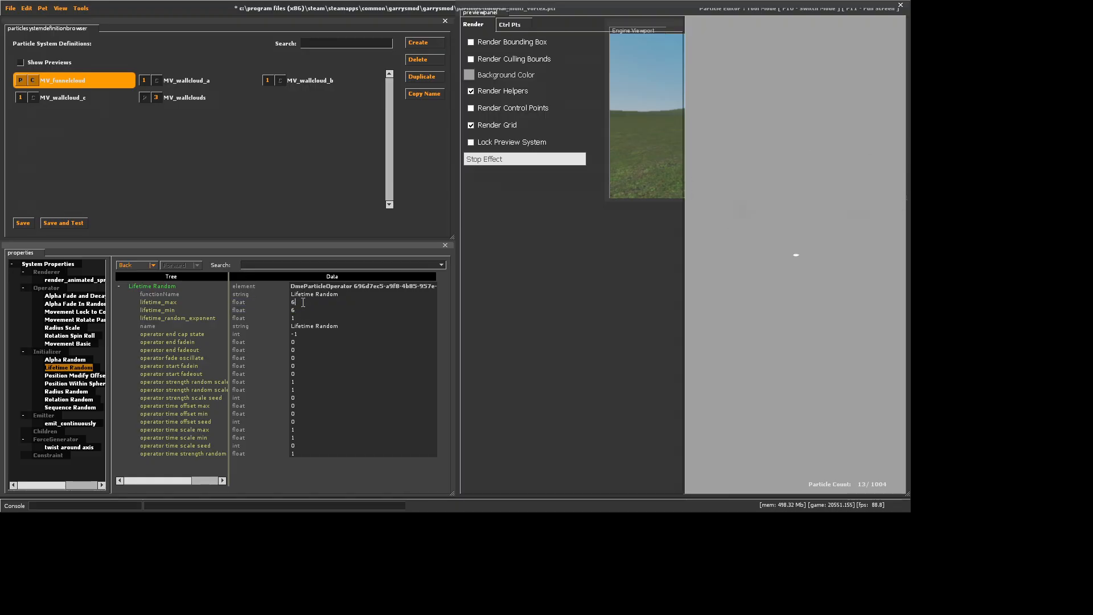
Set lifetime_max and lifetime_min of MV_wallcloud_b's Lifetime Random initializer to 12
{"action": "left_click", "coordinate": [305, 81]}
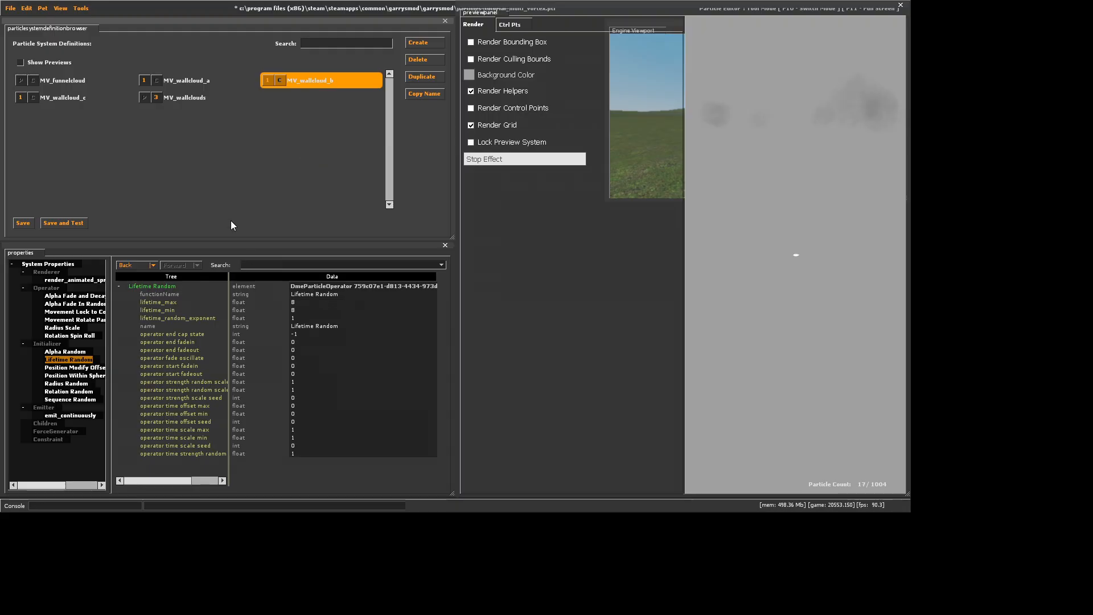
{"action": "left_click", "coordinate": [212, 84]}
{"action": "left_click", "coordinate": [301, 81]}
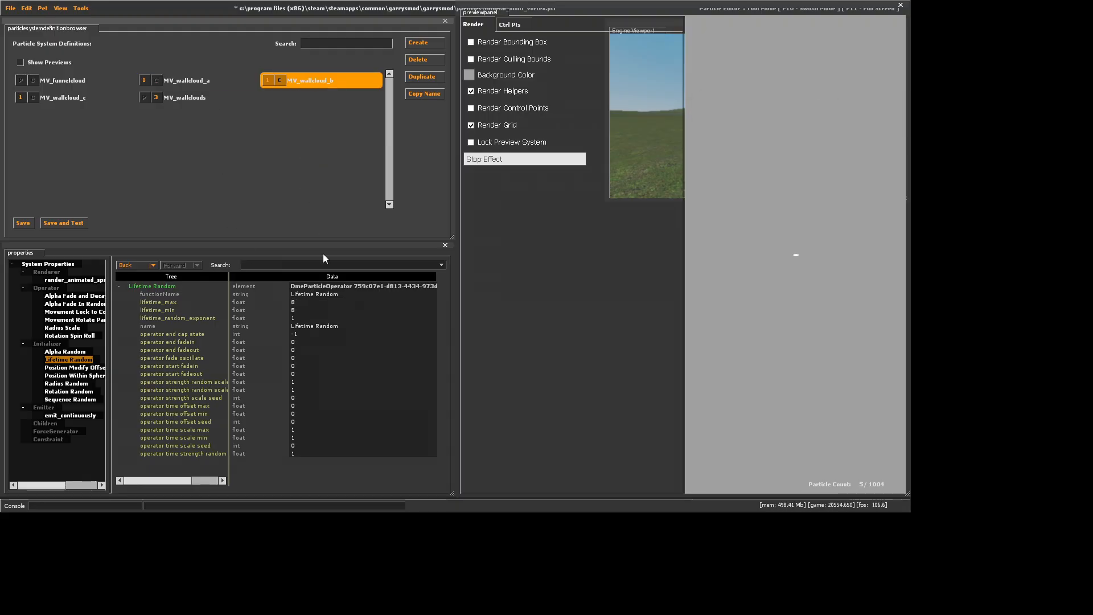
{"action": "left_click", "coordinate": [309, 302]}
{"action": "key", "text": "BackSpace"}
{"action": "type", "text": "13"}
{"action": "key", "text": "Return"}
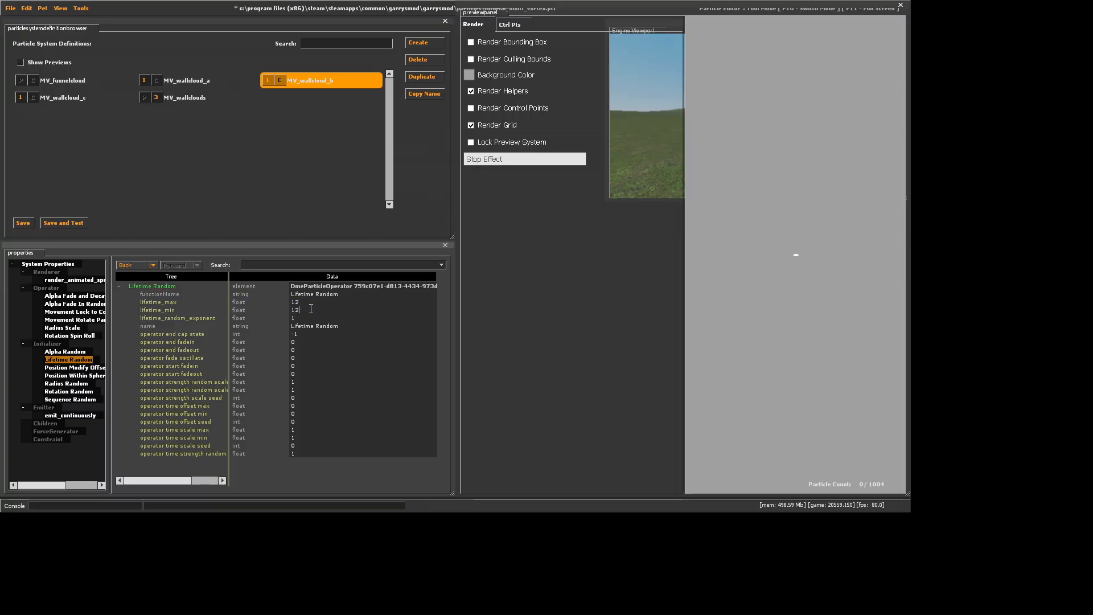
Set lifetime_min and lifetime_max of MV_funnelcloud's Lifetime Random initializer to 9
{"action": "left_click", "coordinate": [100, 84]}
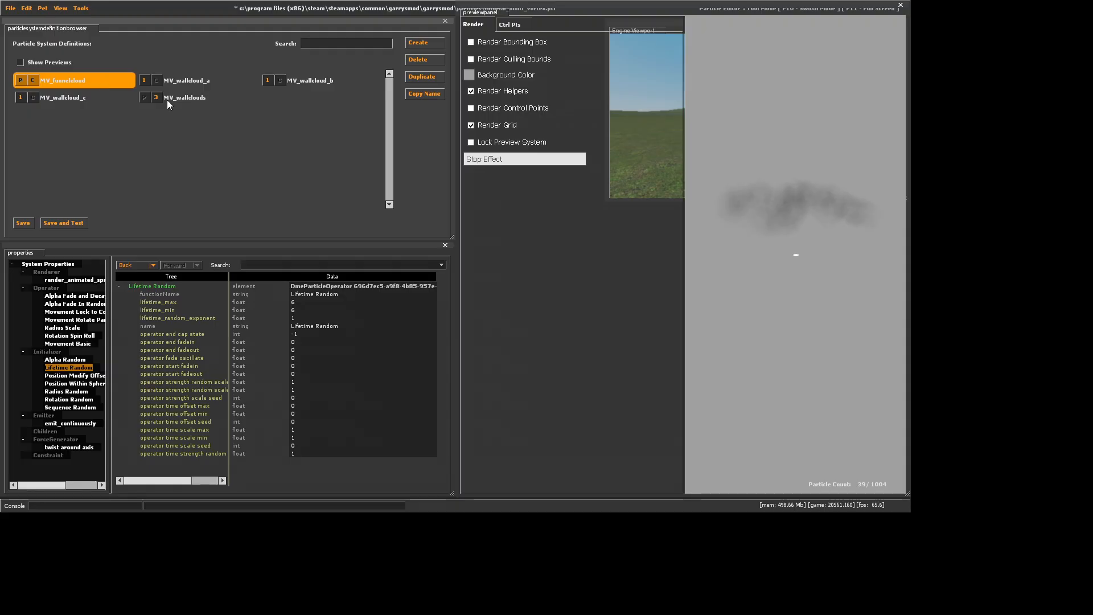
{"action": "left_click", "coordinate": [297, 310]}
{"action": "type", "text": "9"}
{"action": "key", "text": "Return"}
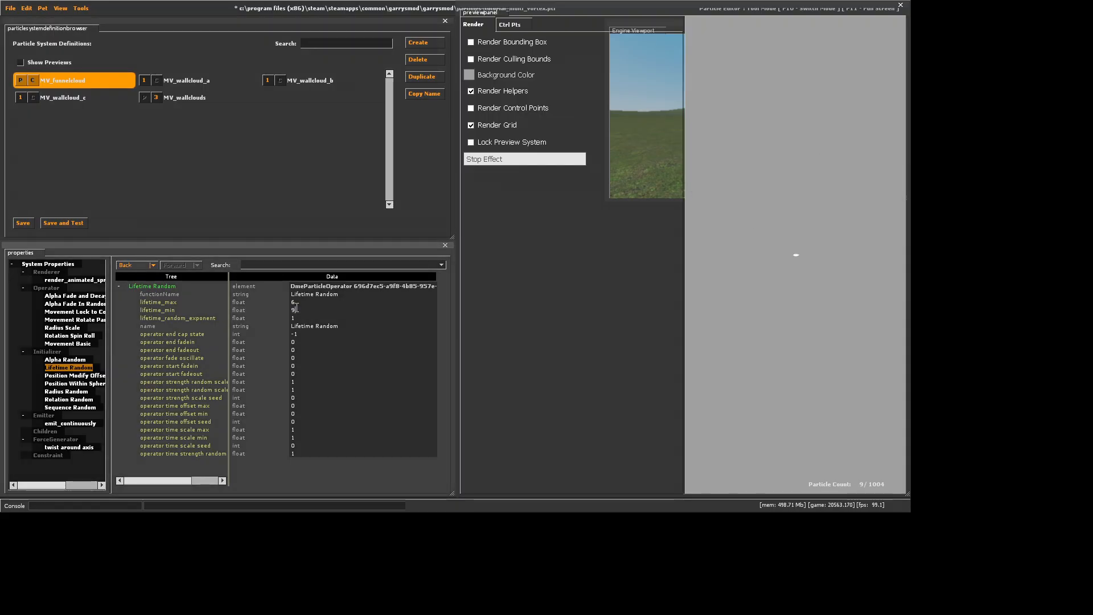
{"action": "left_click", "coordinate": [296, 303]}
{"action": "type", "text": "9"}
{"action": "key", "text": "Return"}
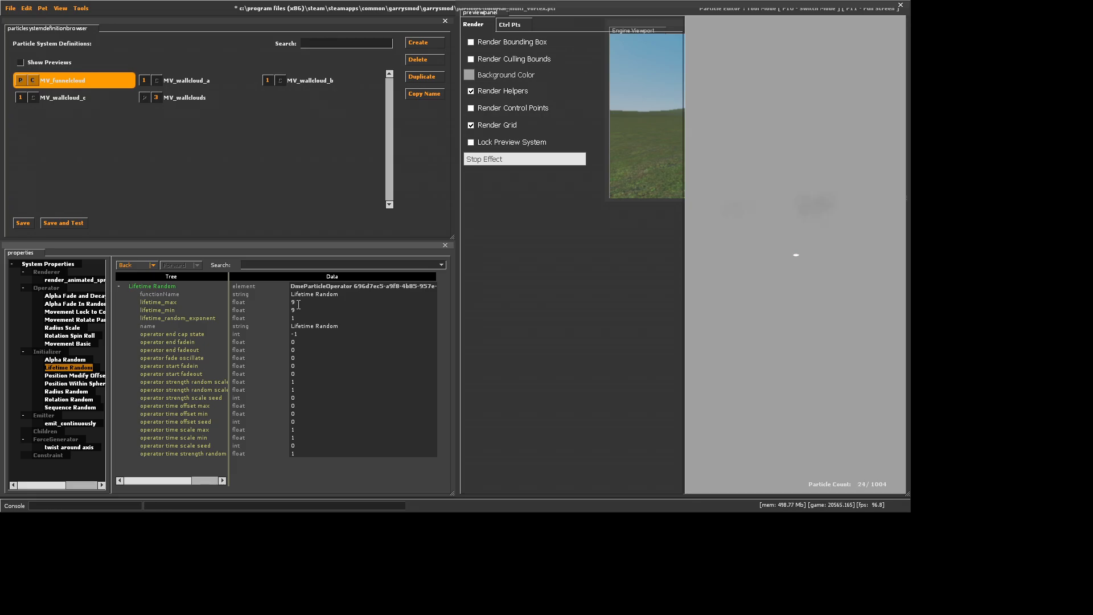
Set distance_min of MV_funnelcloud's Position Within Sphere Random initializer to 3000
{"action": "left_click", "coordinate": [75, 383]}
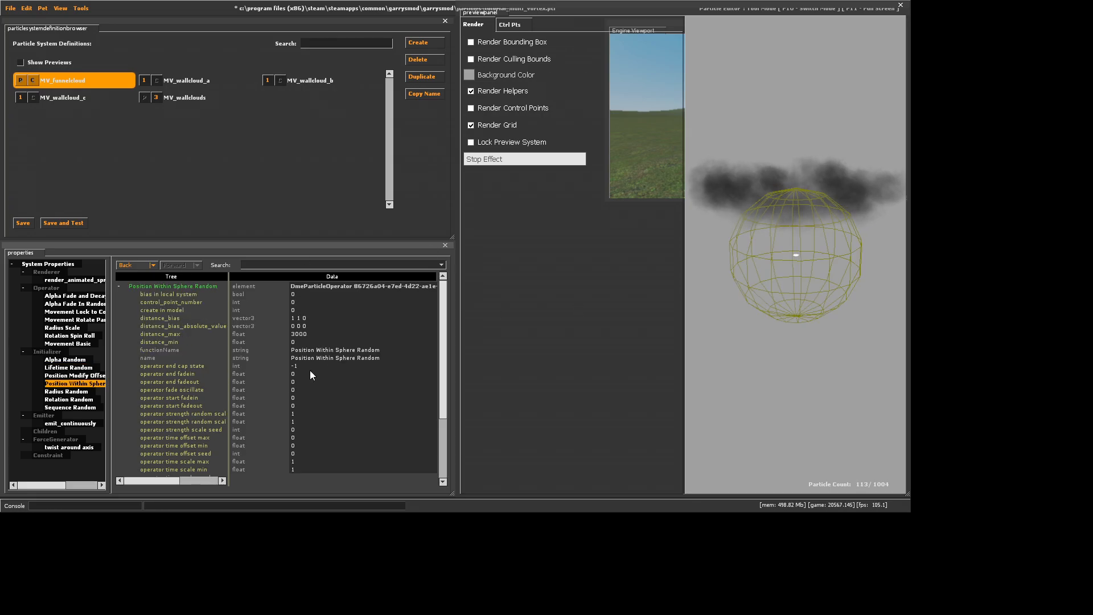
{"action": "left_click", "coordinate": [305, 342]}
{"action": "type", "text": "3000"}
{"action": "key", "text": "Return"}
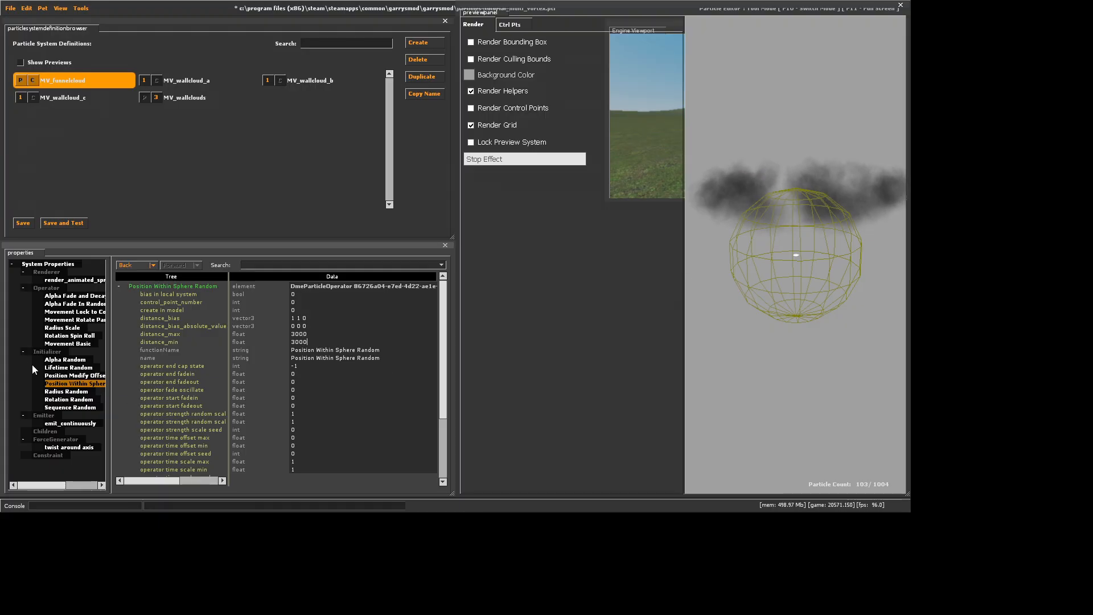
Set alpha_min and alpha_max of MV_funnelcloud's Alpha Random initializer to 200 and check the preview
{"action": "left_click", "coordinate": [65, 360]}
{"action": "left_click", "coordinate": [297, 301]}
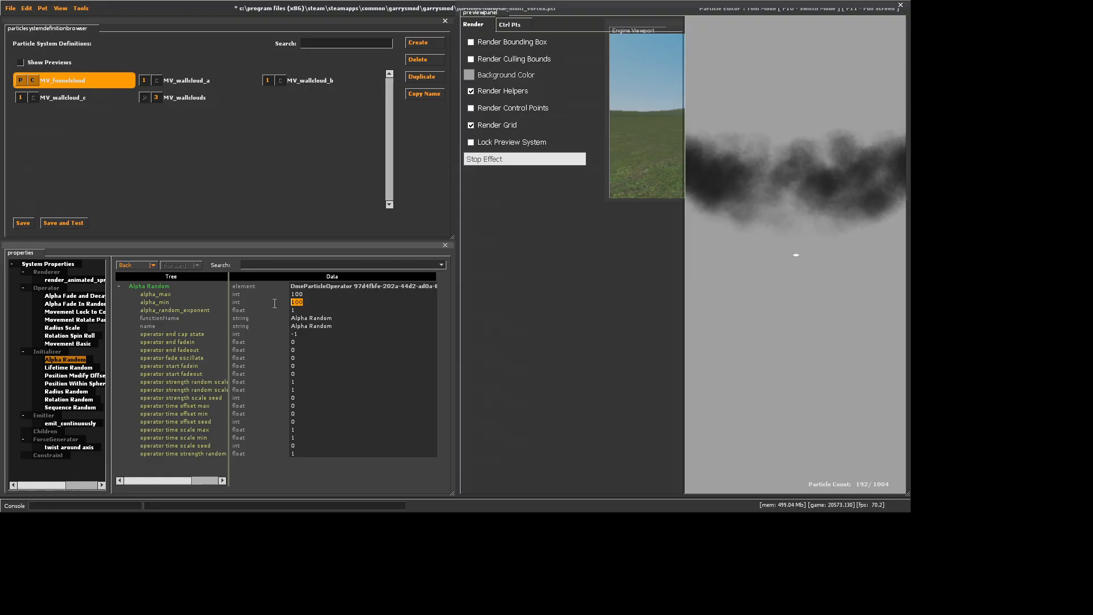
{"action": "type", "text": "200"}
{"action": "key", "text": "Return"}
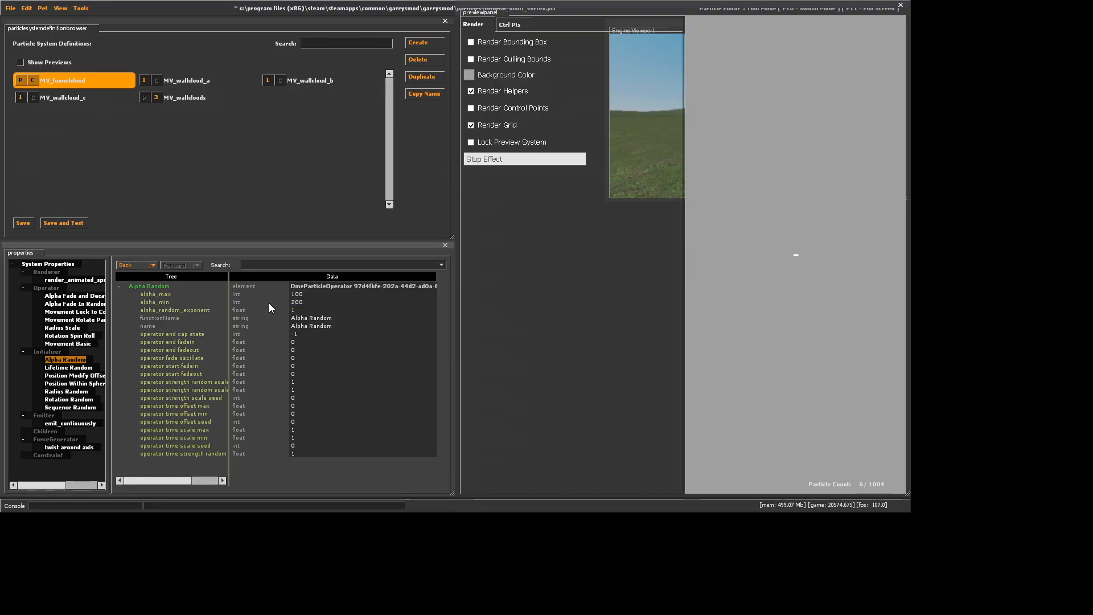
{"action": "left_click", "coordinate": [296, 294]}
{"action": "type", "text": "200"}
{"action": "key", "text": "Return"}
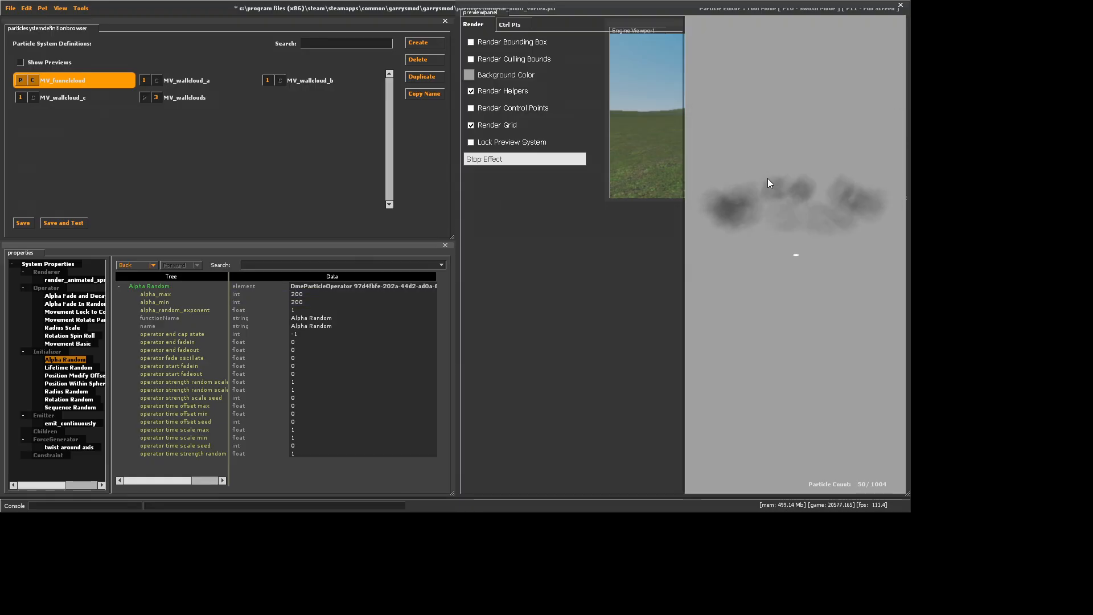
{"action": "left_click", "coordinate": [779, 176]}
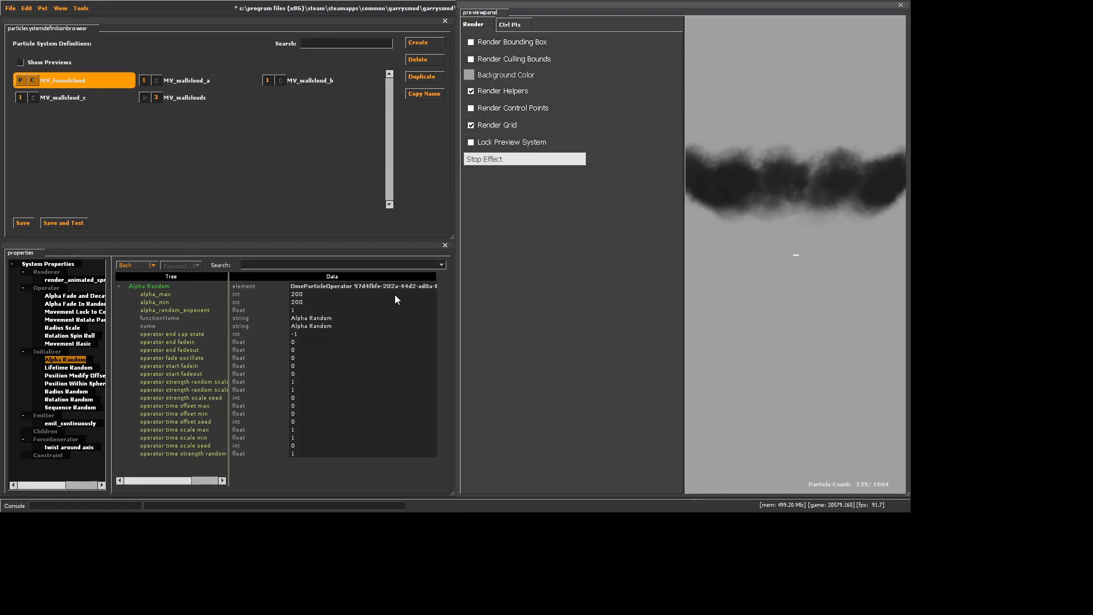
Try a radius_max and radius_min of 2000 in MV_funnelcloud's Radius Random initializer
{"action": "left_click", "coordinate": [66, 391]}
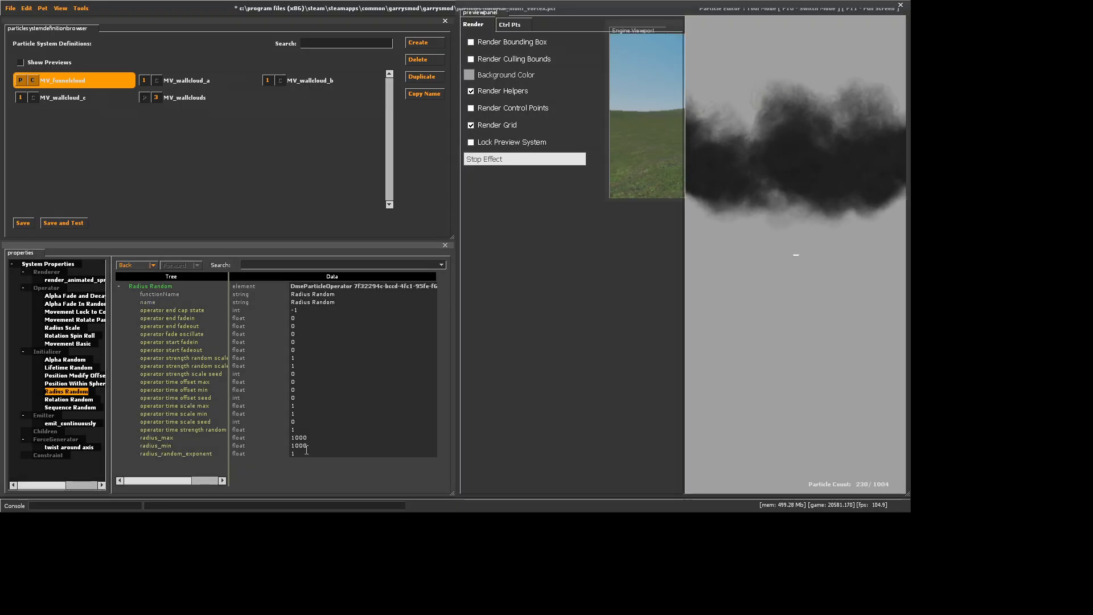
{"action": "key", "text": "BackSpace"}
{"action": "type", "text": "2"}
{"action": "key", "text": "Return"}
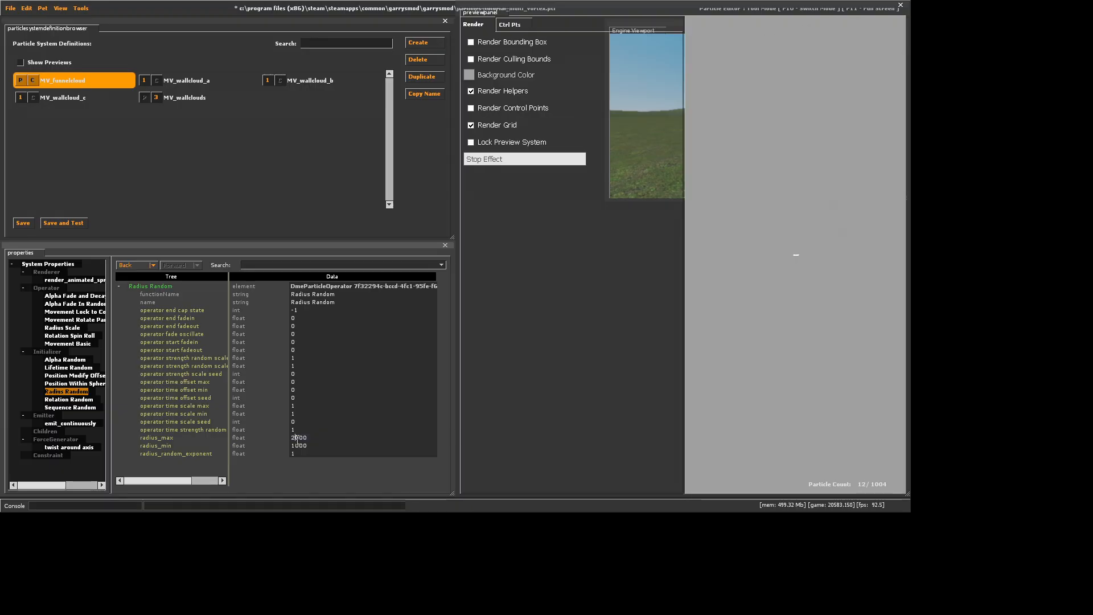
{"action": "left_click", "coordinate": [296, 447]}
{"action": "key", "text": "BackSpace"}
{"action": "type", "text": "2"}
{"action": "key", "text": "Return"}
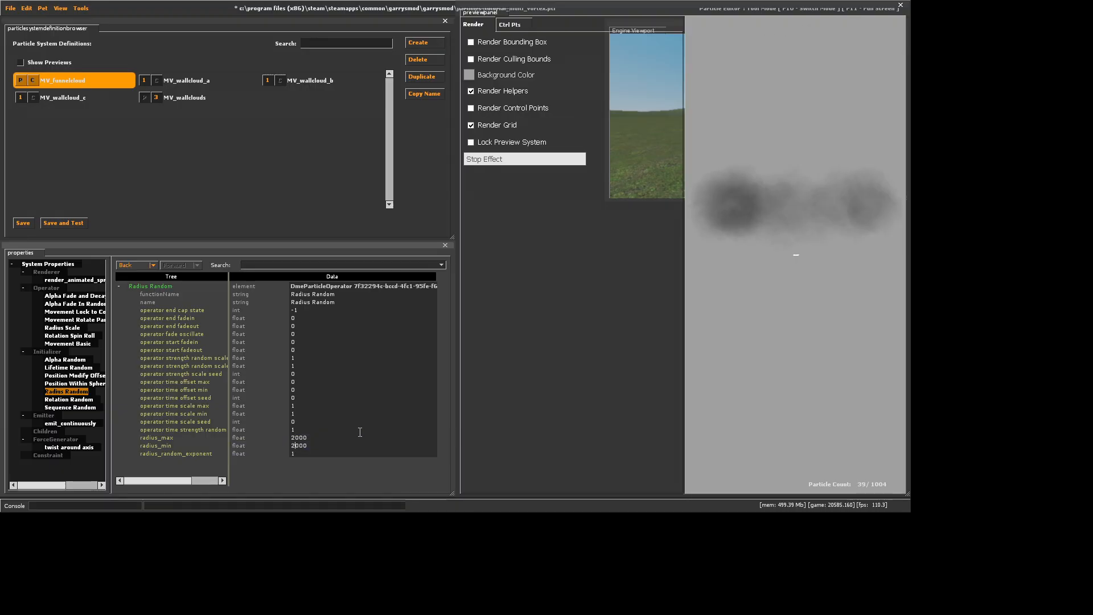
Set radius_max and radius_min of MV_funnelcloud to 1600, after trying 1000, and inspect the funnel in the preview
{"action": "key", "text": "BackSpace"}
{"action": "type", "text": "1"}
{"action": "key", "text": "Return"}
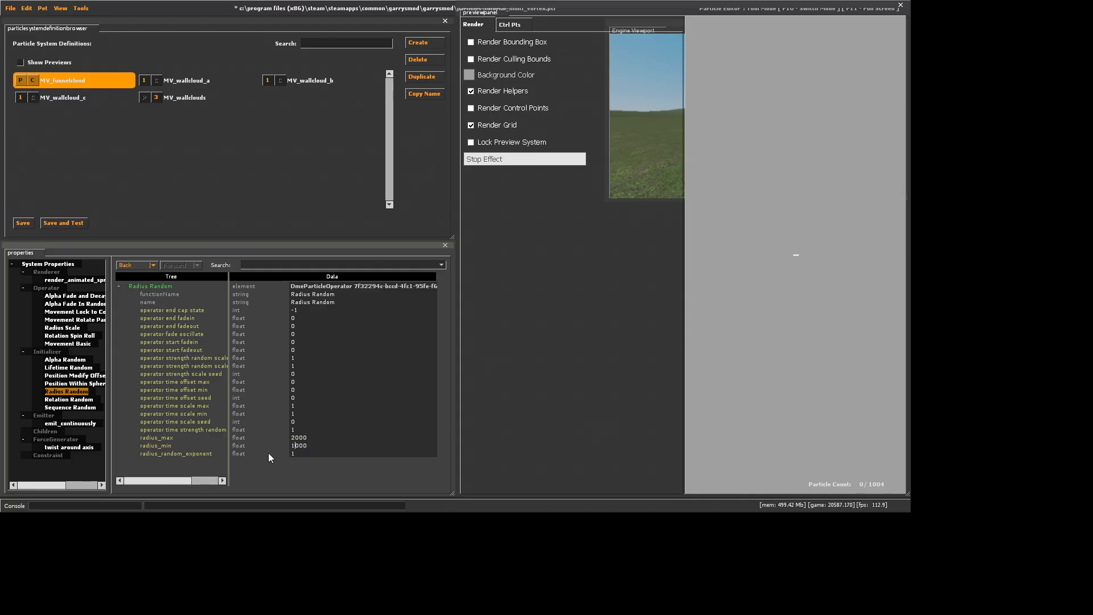
{"action": "left_click", "coordinate": [295, 437]}
{"action": "key", "text": "BackSpace"}
{"action": "type", "text": "1"}
{"action": "key", "text": "Return"}
{"action": "left_click", "coordinate": [299, 437]}
{"action": "key", "text": "BackSpace"}
{"action": "type", "text": "6"}
{"action": "key", "text": "Return"}
{"action": "left_click", "coordinate": [300, 445]}
{"action": "key", "text": "BackSpace"}
{"action": "type", "text": "6"}
{"action": "key", "text": "Return"}
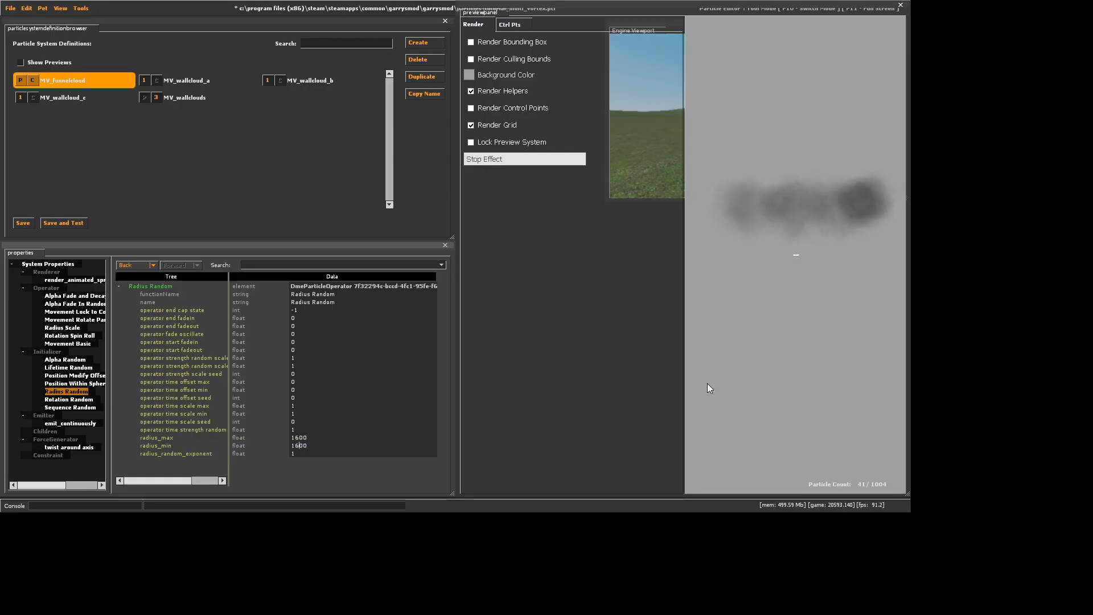
{"action": "left_click", "coordinate": [708, 384]}
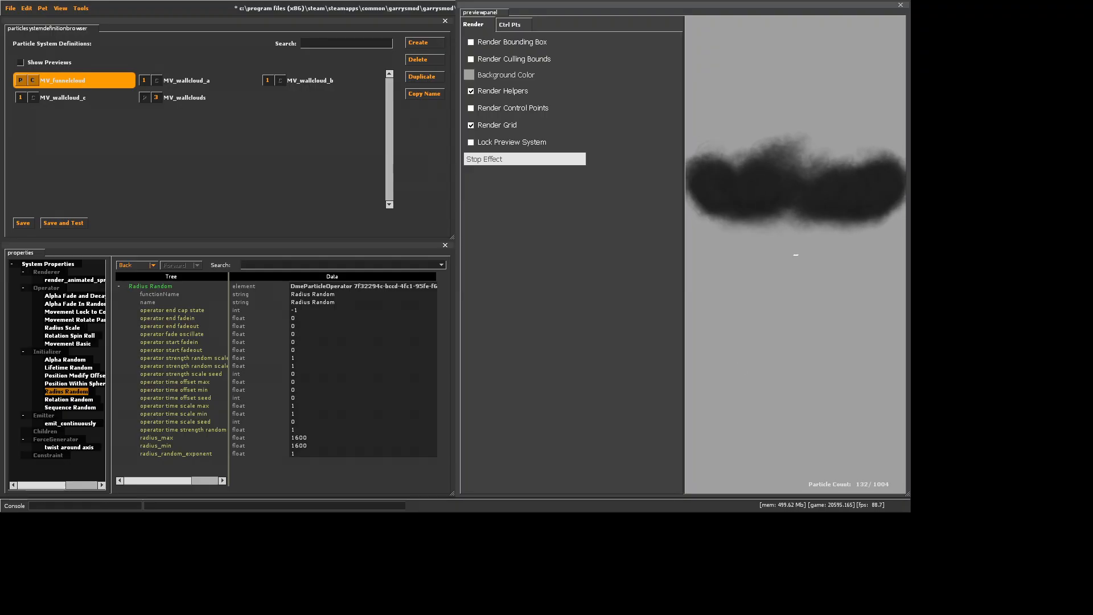
{"action": "mouse_move", "coordinate": [739, 361]}
{"action": "left_mouse_down"}
{"action": "mouse_move", "coordinate": [739, 411]}
{"action": "mouse_move", "coordinate": [739, 361]}
{"action": "left_mouse_up"}
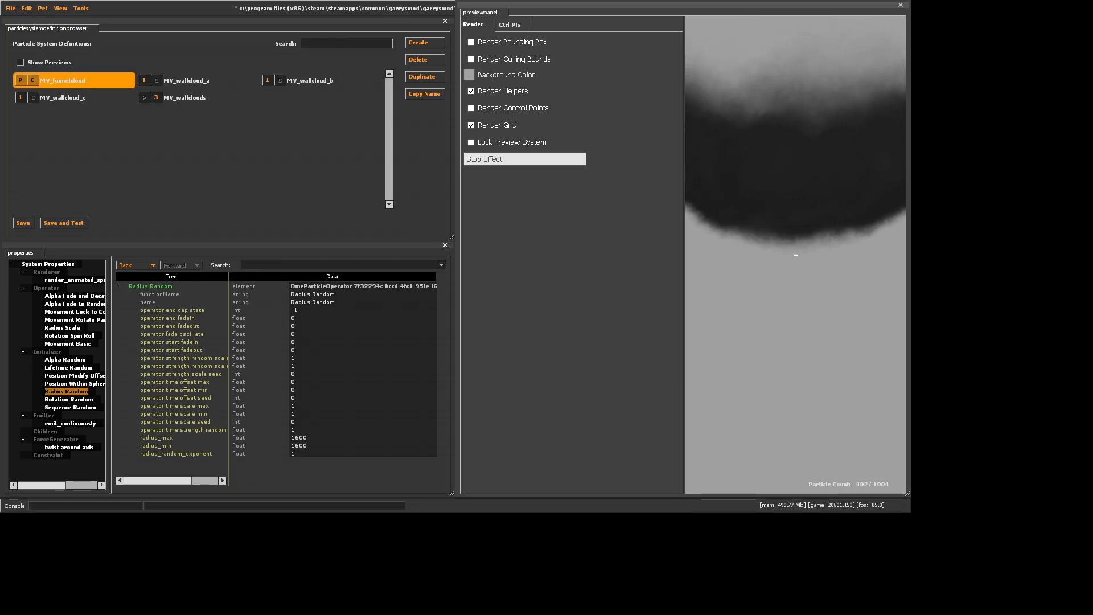
Add MV_funnelcloud as a child of MV_wallclouds to preview the systems together, and undo the addition
{"action": "left_click", "coordinate": [189, 96]}
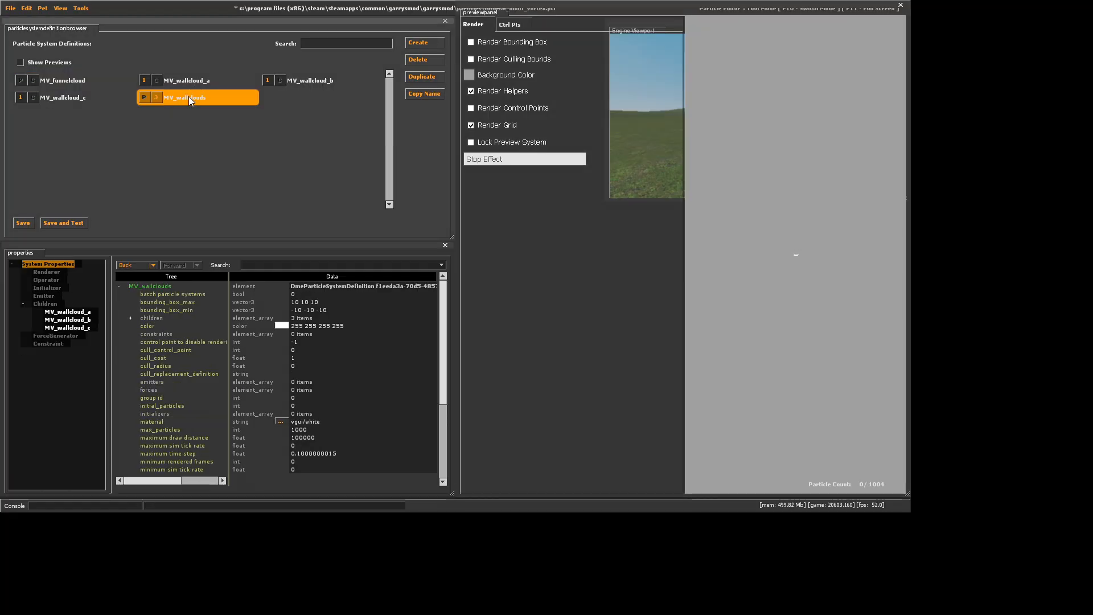
{"action": "left_click", "coordinate": [74, 81]}
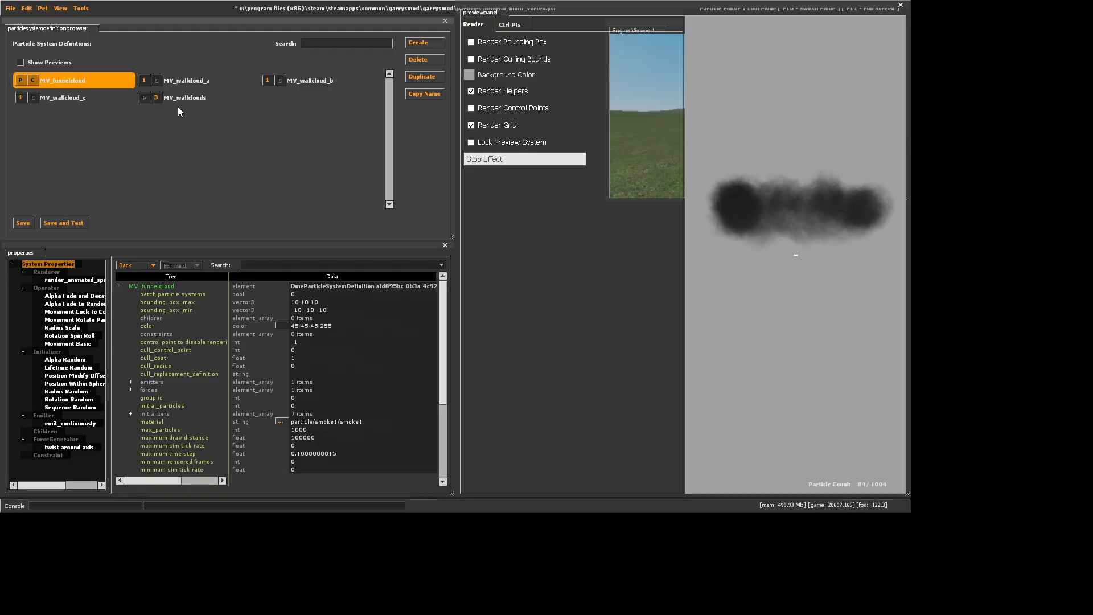
{"action": "left_click", "coordinate": [206, 102]}
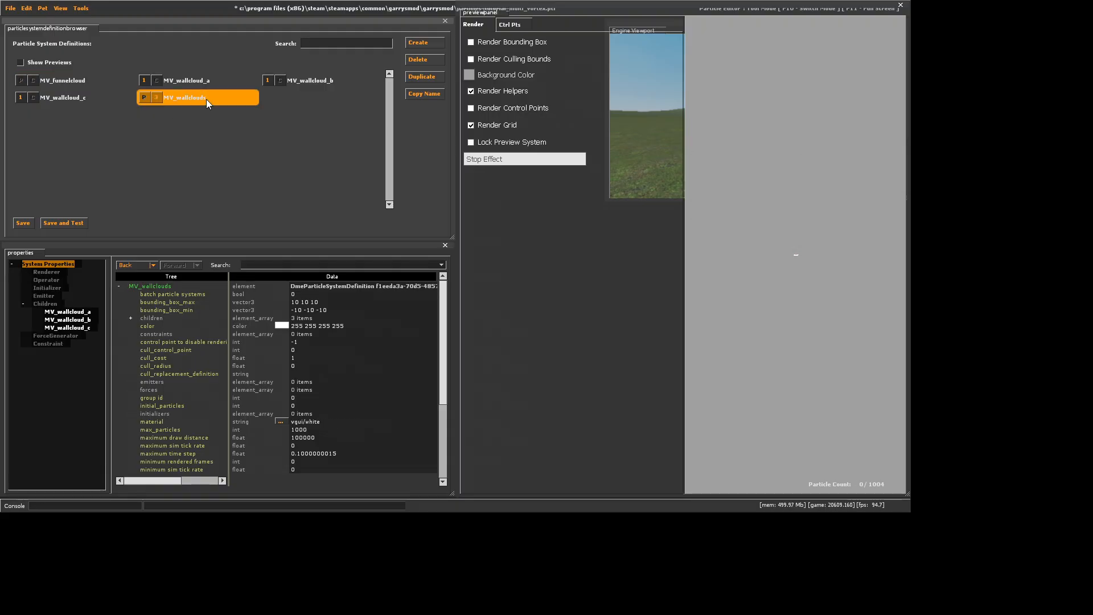
{"action": "left_click", "coordinate": [48, 280]}
{"action": "double_click", "coordinate": [46, 304]}
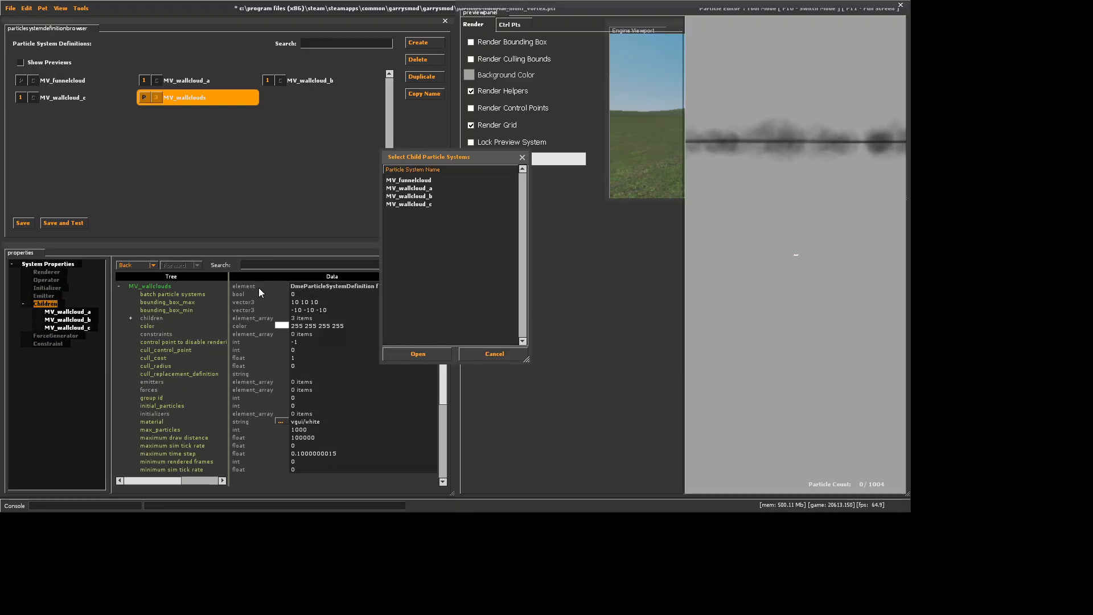
{"action": "left_click", "coordinate": [421, 181]}
{"action": "left_click", "coordinate": [421, 353]}
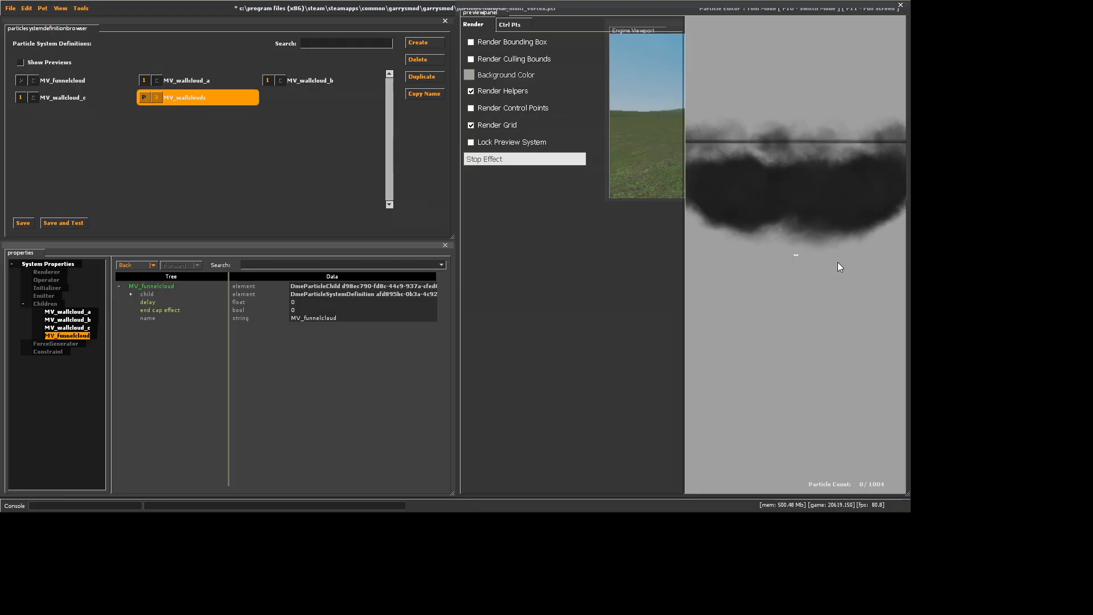
{"action": "mouse_move", "coordinate": [835, 262]}
{"action": "left_mouse_down"}
{"action": "mouse_move", "coordinate": [835, 245]}
{"action": "mouse_move", "coordinate": [837, 277]}
{"action": "mouse_move", "coordinate": [834, 260]}
{"action": "left_mouse_up"}
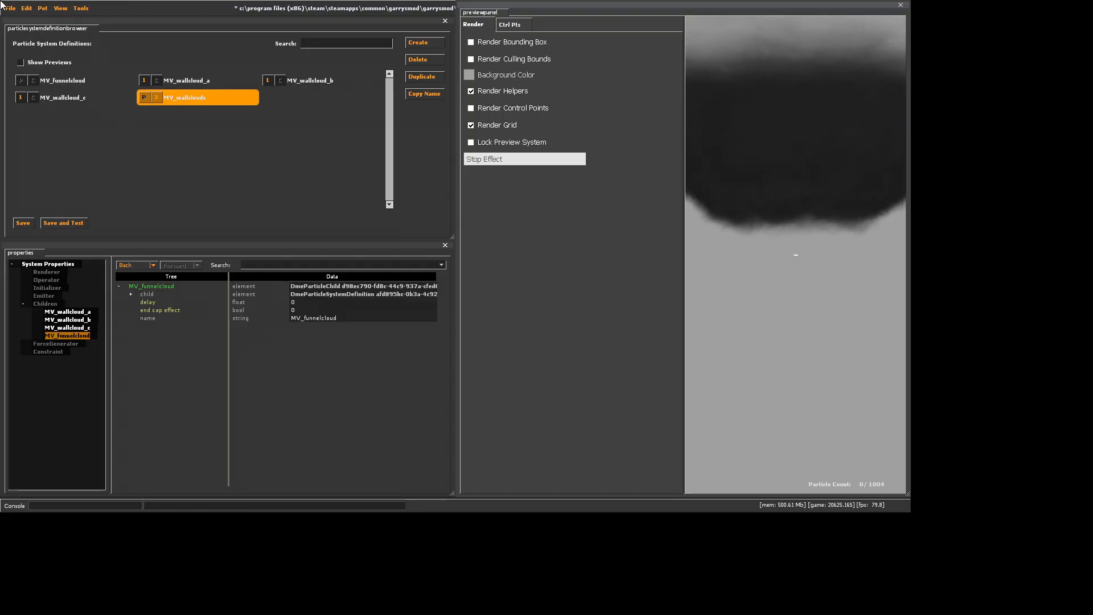
{"action": "left_click", "coordinate": [26, 8]}
{"action": "left_click", "coordinate": [32, 21]}
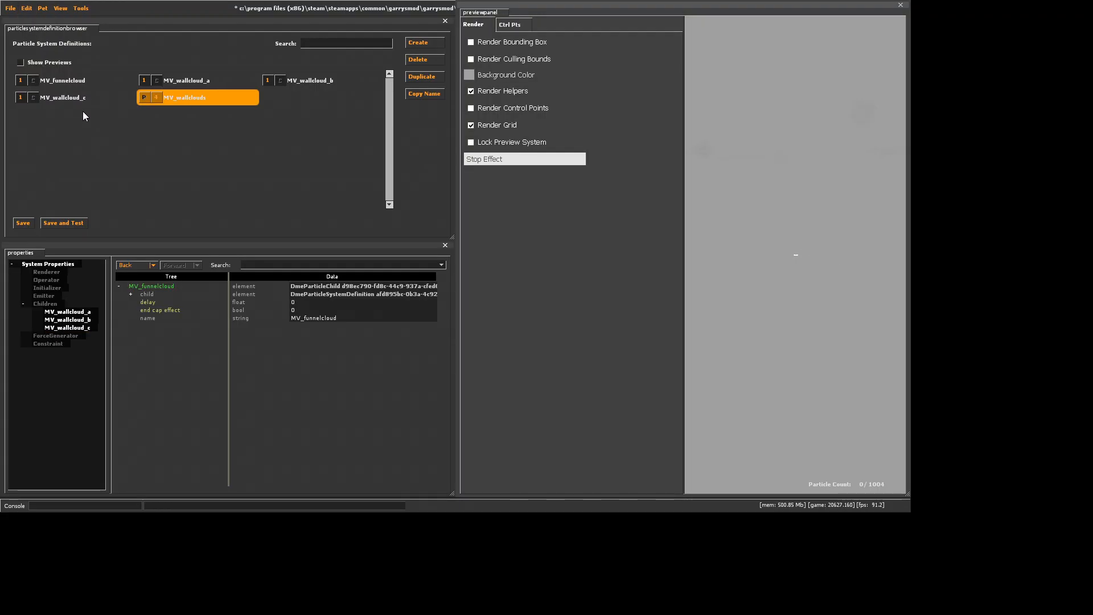
Duplicate MV_funnelcloud as MV_vortice and remove the copy's Position Modify Offset Random initializer
{"action": "left_click", "coordinate": [80, 83]}
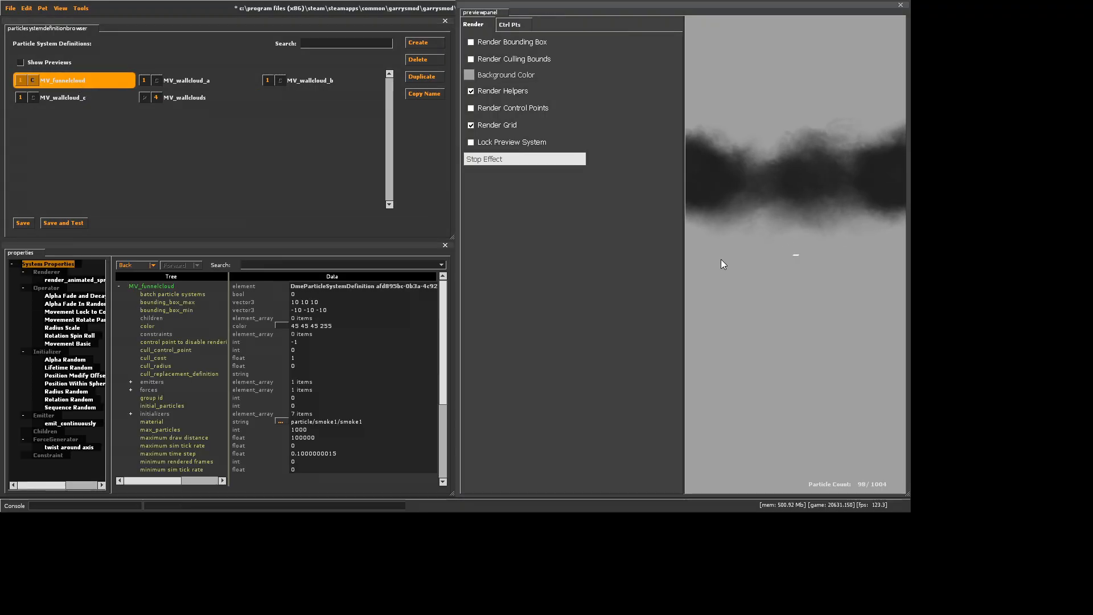
{"action": "left_click", "coordinate": [420, 76]}
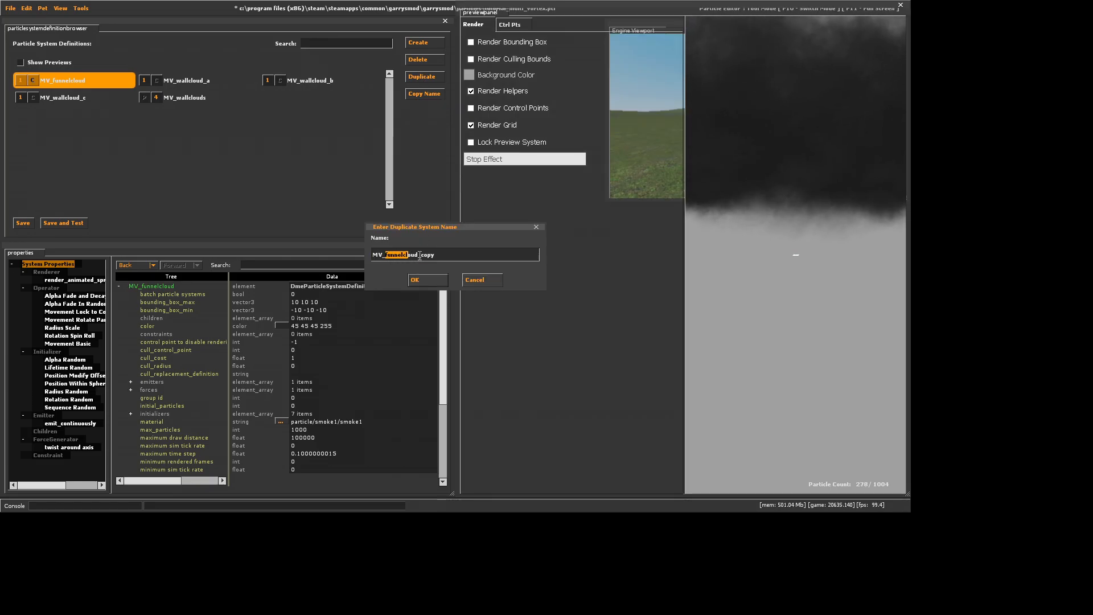
{"action": "type", "text": "MV_vortice"}
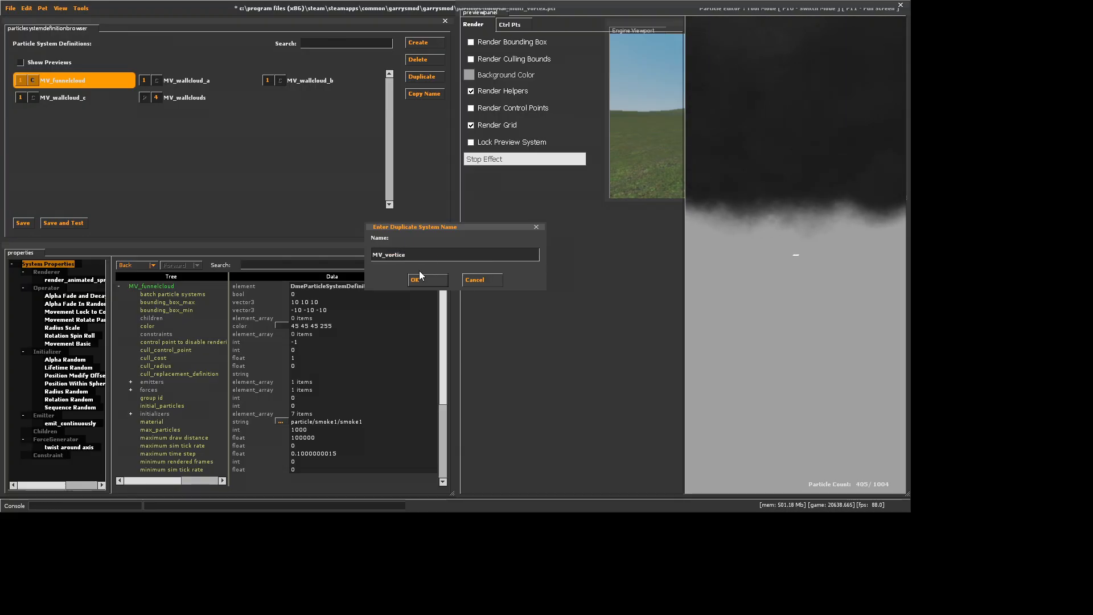
{"action": "left_click", "coordinate": [420, 276]}
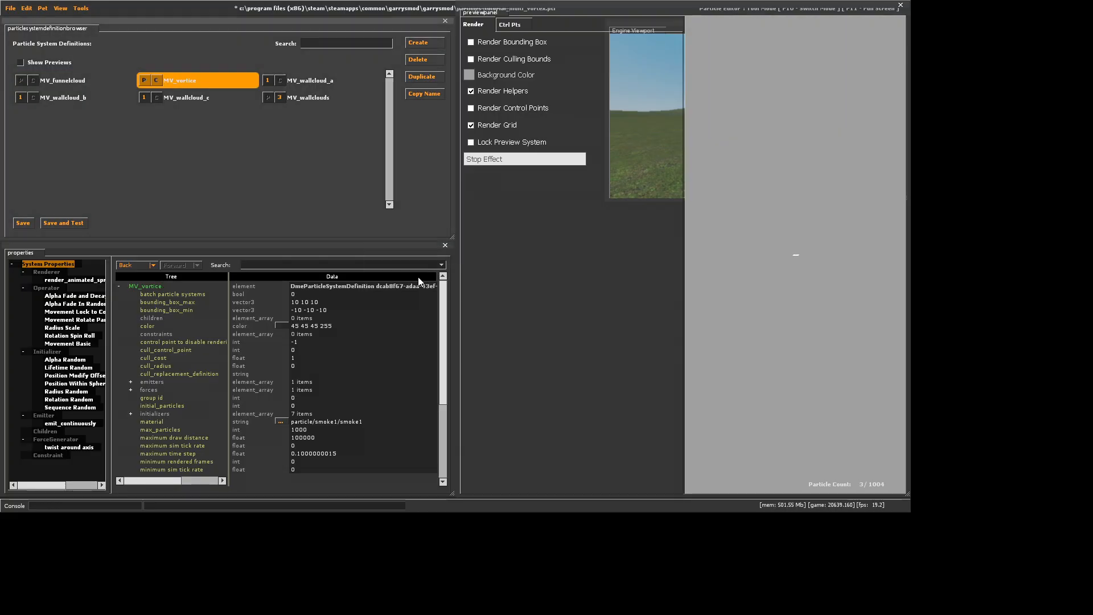
{"action": "right_click", "coordinate": [94, 378]}
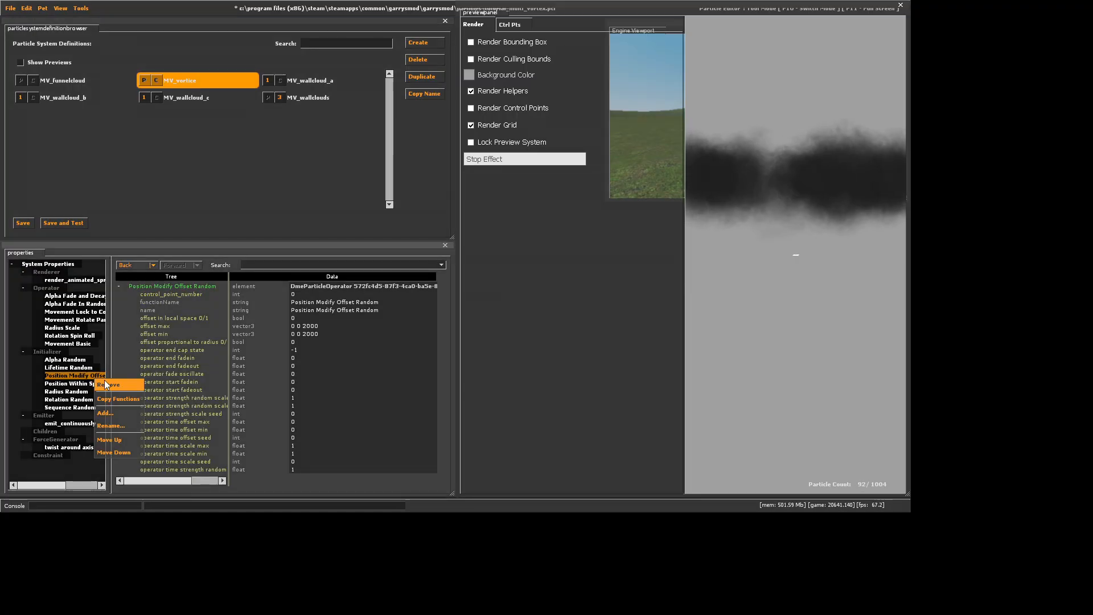
{"action": "left_click", "coordinate": [119, 382]}
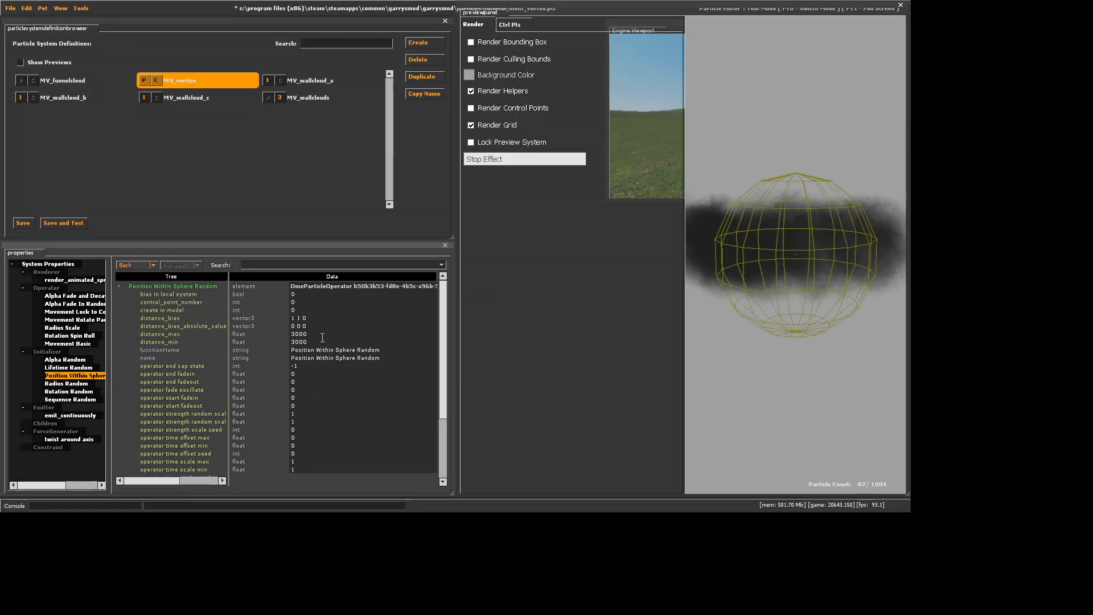
Set distance_max and distance_min of MV_vortice's Position Within Sphere Random initializer to 700
{"action": "left_click_drag", "start_coordinate": [321, 335], "coordinate": [245, 326]}
{"action": "type", "text": "2"}
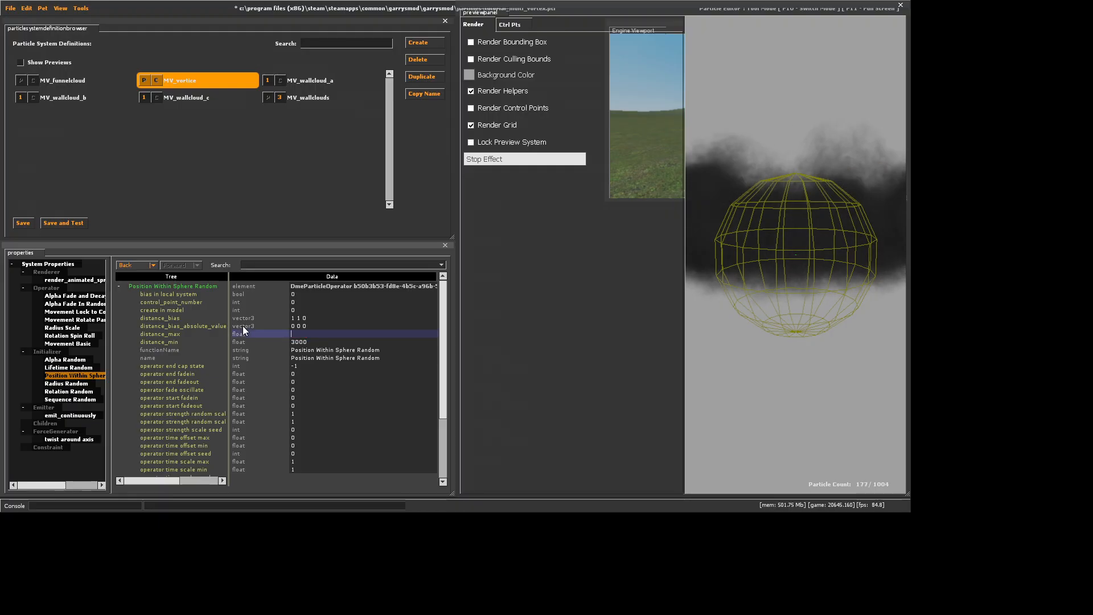
{"action": "type", "text": "0"}
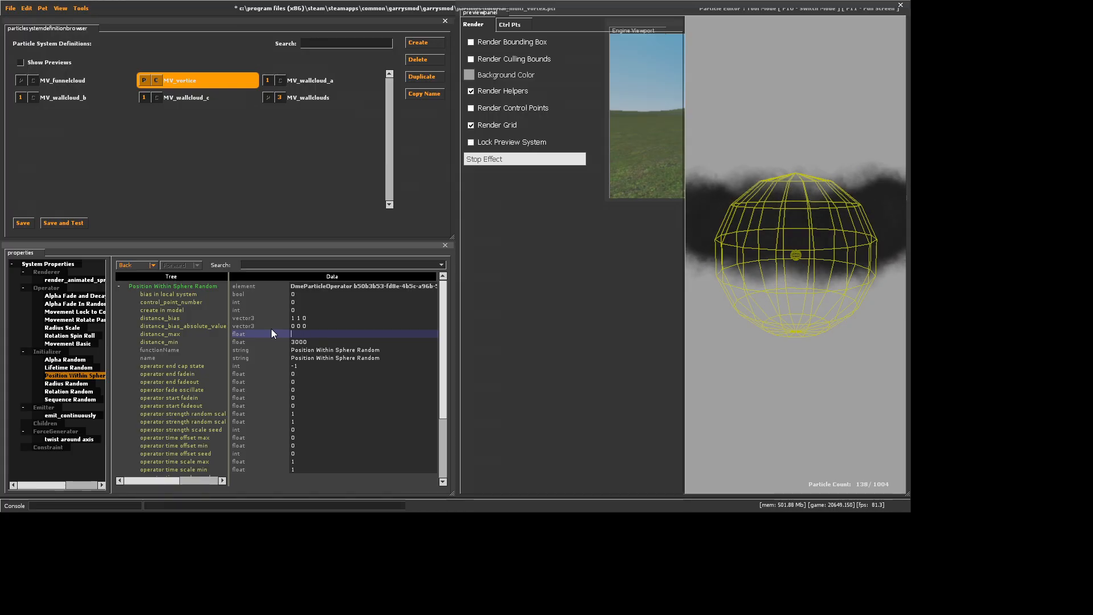
{"action": "type", "text": "700"}
{"action": "key", "text": "Return"}
{"action": "left_click_drag", "start_coordinate": [319, 341], "coordinate": [268, 337]}
{"action": "type", "text": "70"}
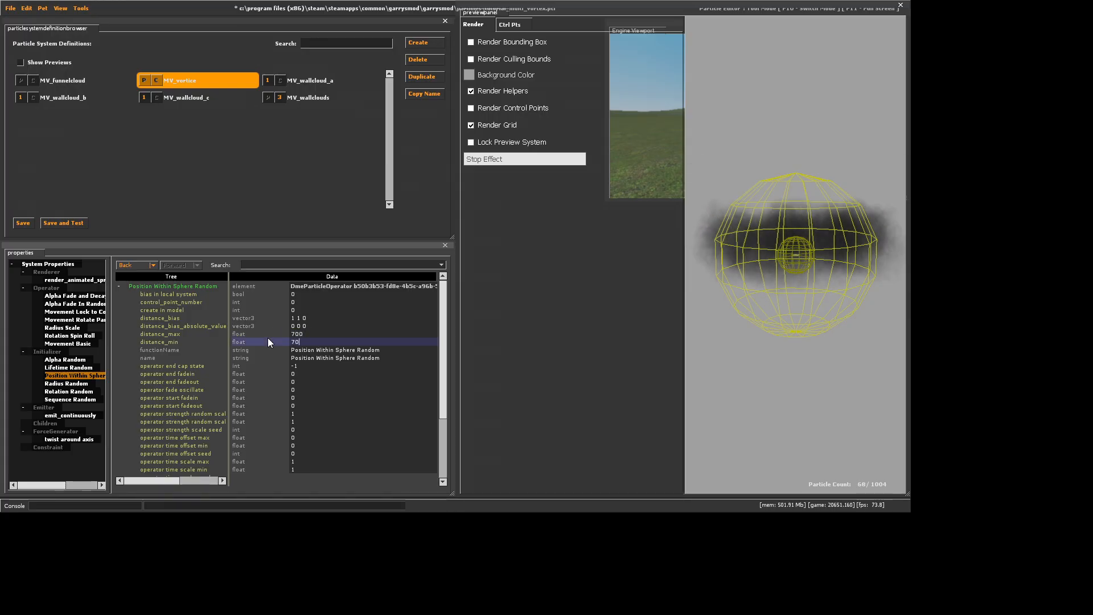
{"action": "type", "text": "0"}
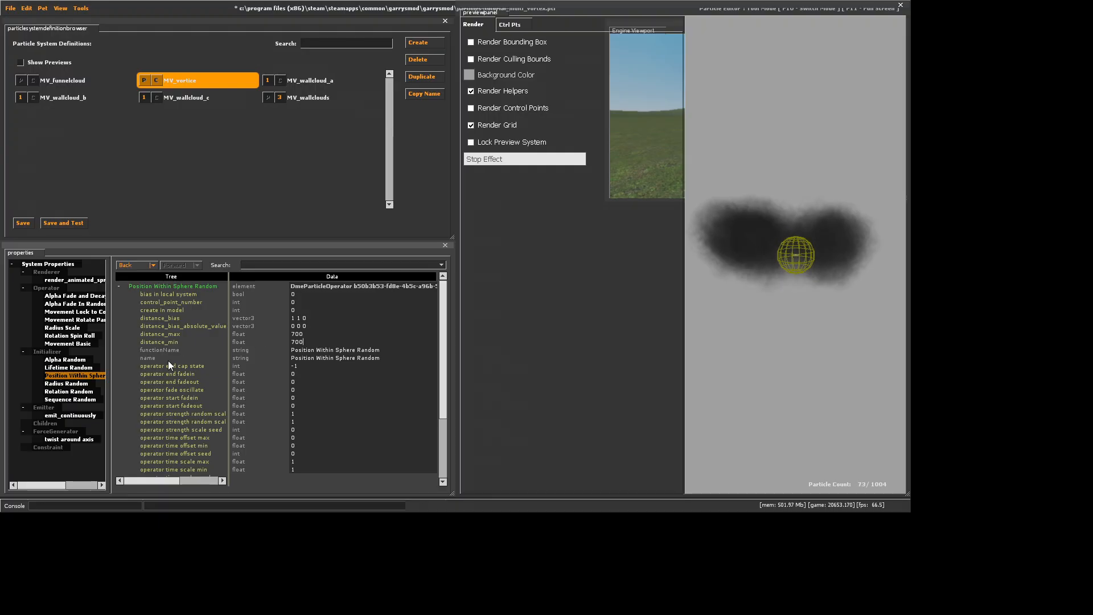
Set the amount of force of MV_vortice's twist around axis generator to -1200
{"action": "left_click", "coordinate": [69, 439]}
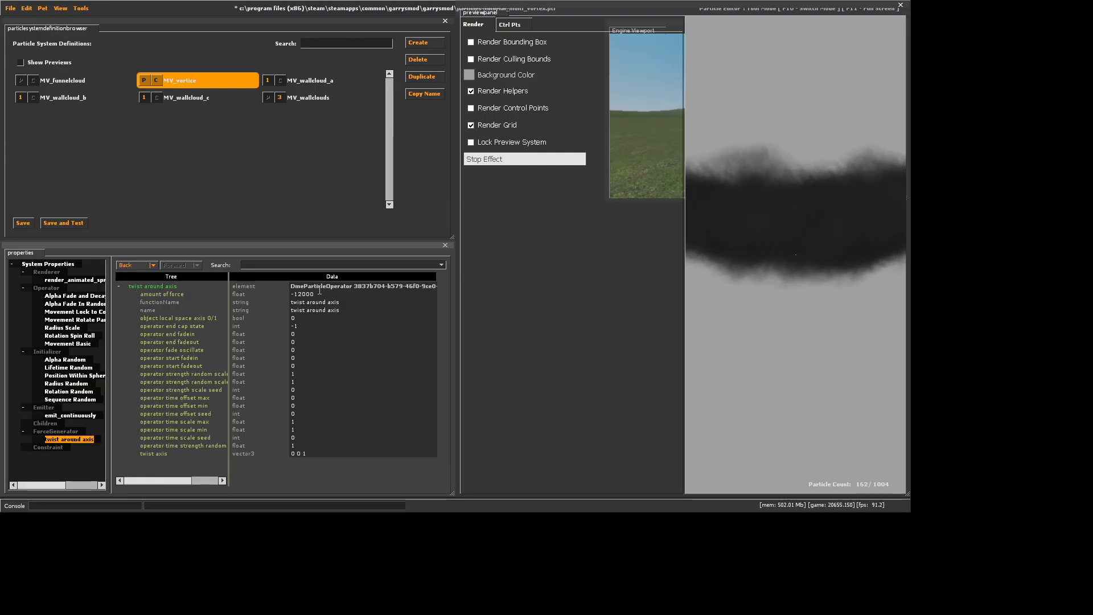
{"action": "left_click", "coordinate": [320, 294]}
{"action": "key", "text": "BackSpace"}
{"action": "key", "text": "Return"}
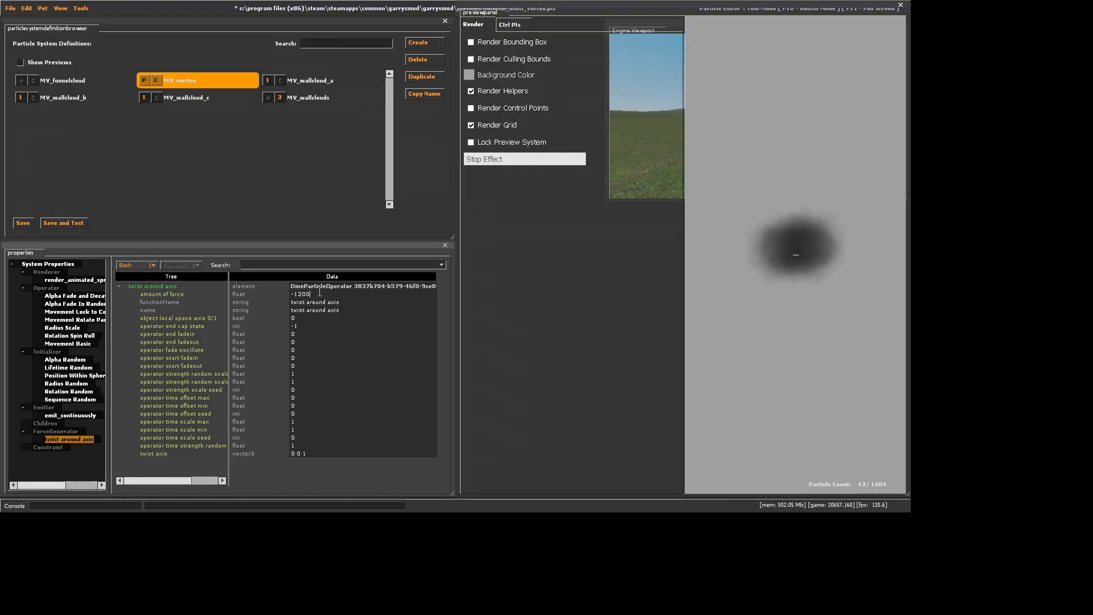
Set sequence_max and sequence_min of MV_vortice's Sequence Random initializer to 0
{"action": "left_click", "coordinate": [33, 264]}
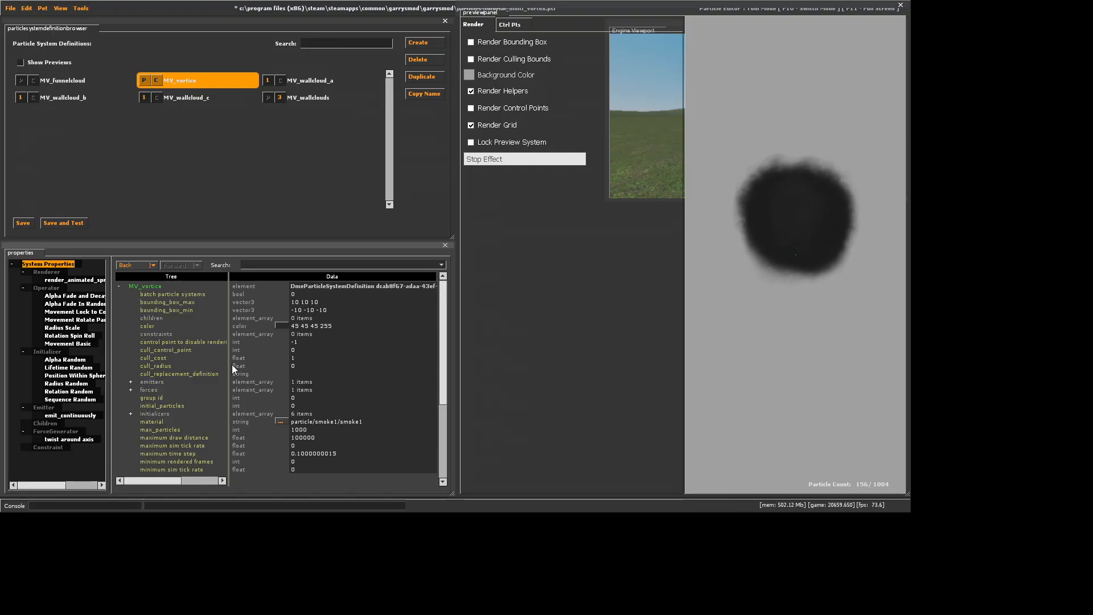
{"action": "right_click", "coordinate": [82, 400]}
{"action": "left_click", "coordinate": [293, 450]}
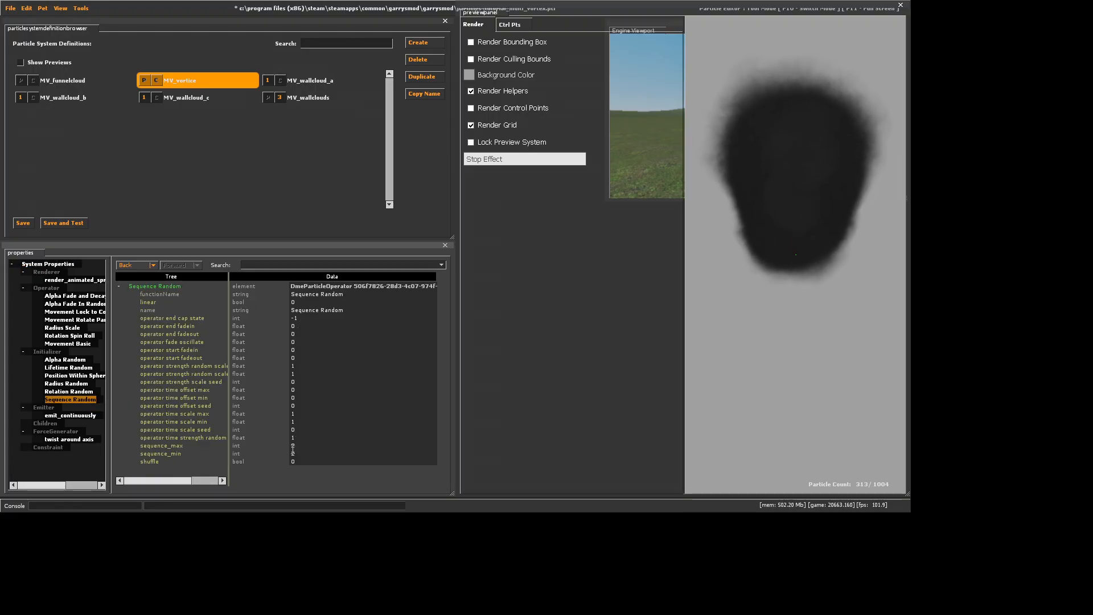
{"action": "left_click_drag", "start_coordinate": [300, 446], "coordinate": [280, 446]}
{"action": "type", "text": "0"}
{"action": "key", "text": "Tab"}
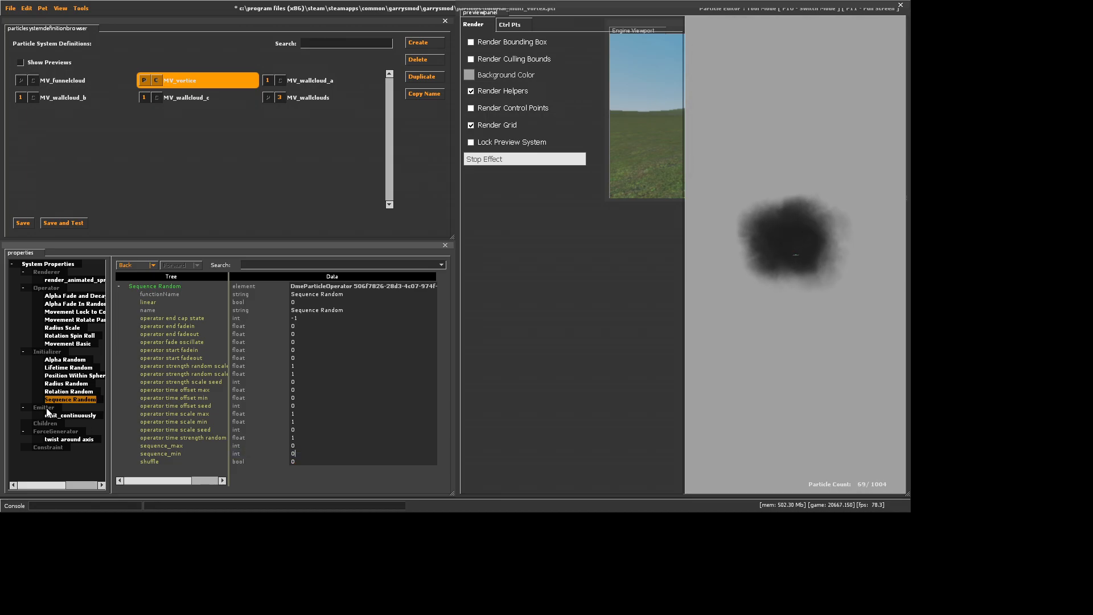
Set the Rotation Rate of MV_vortice's Movement Rotate Particle Around Axis operator to 80
{"action": "left_click", "coordinate": [74, 319]}
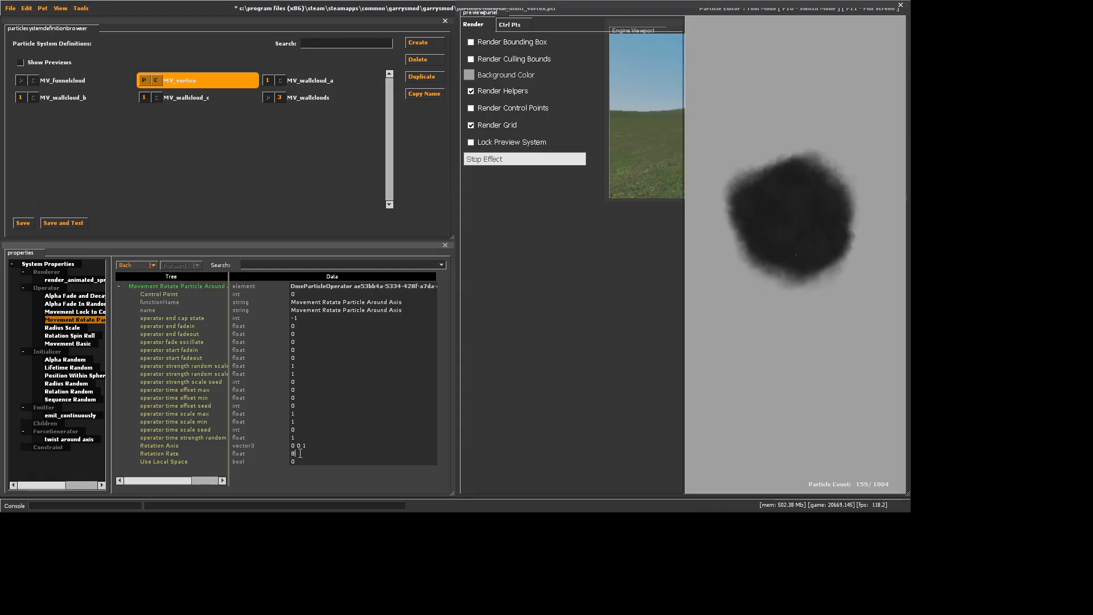
{"action": "type", "text": "0"}
{"action": "key", "text": "Return"}
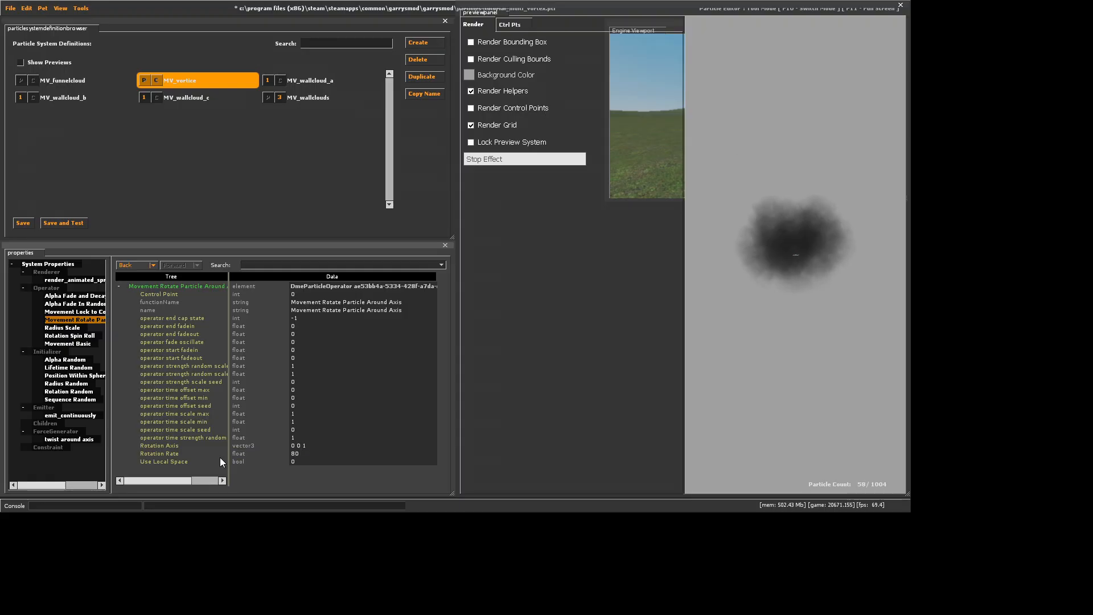
Set the emission_rate of MV_vortice's emit_continuously emitter to 8
{"action": "left_click", "coordinate": [70, 415]}
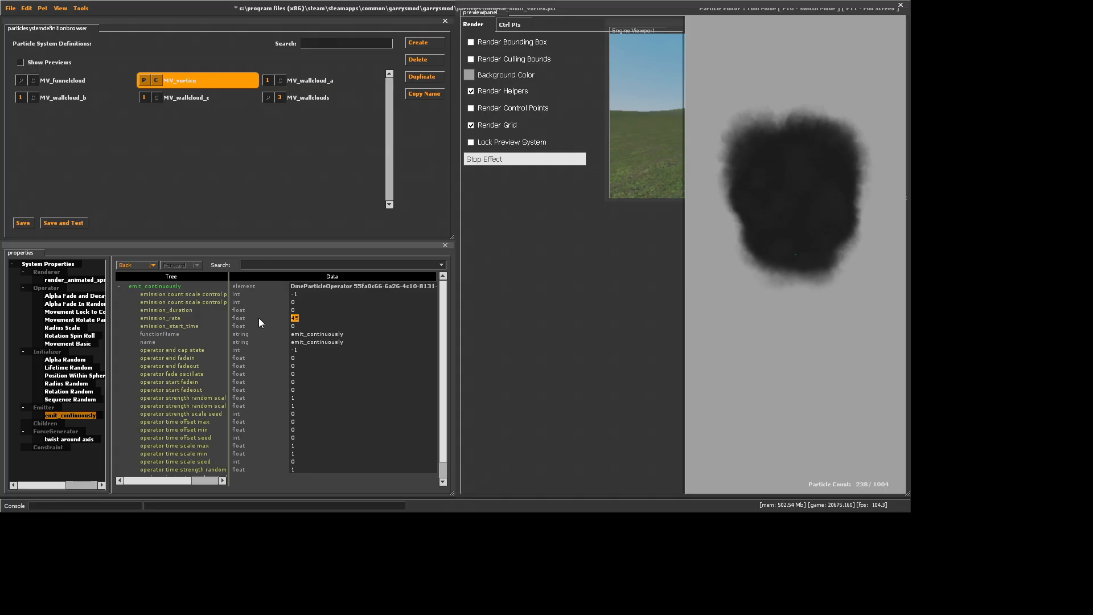
{"action": "type", "text": "8"}
{"action": "key", "text": "Return"}
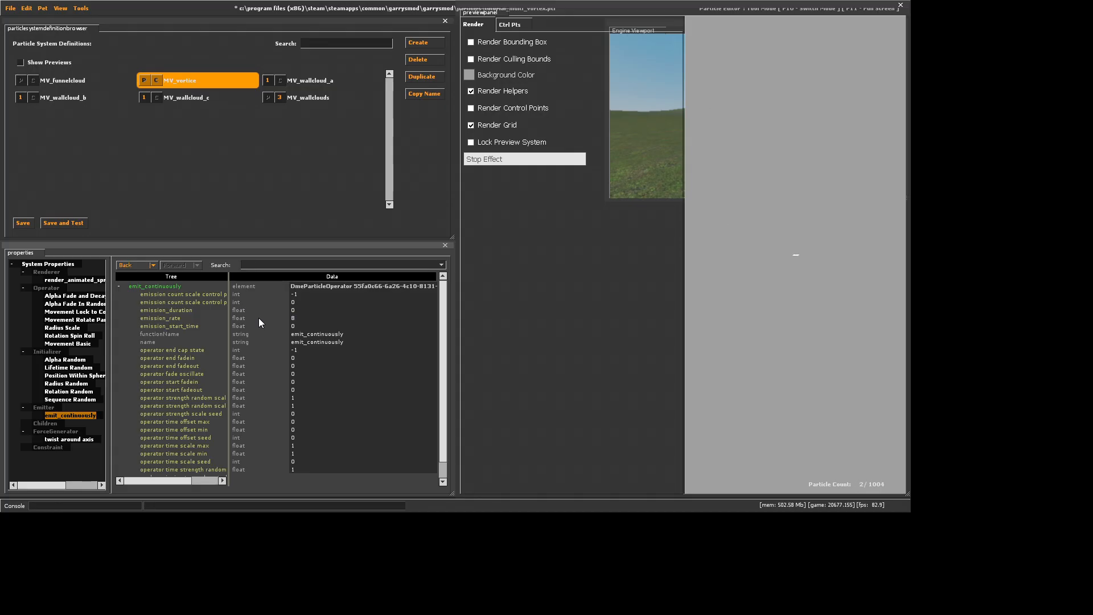
Set MV_vortice's Movement Rotate Particle Around Axis Rotation Rate to 400 and its Rotation Spin Roll spin_rate_degrees to 3
{"action": "left_click", "coordinate": [77, 320]}
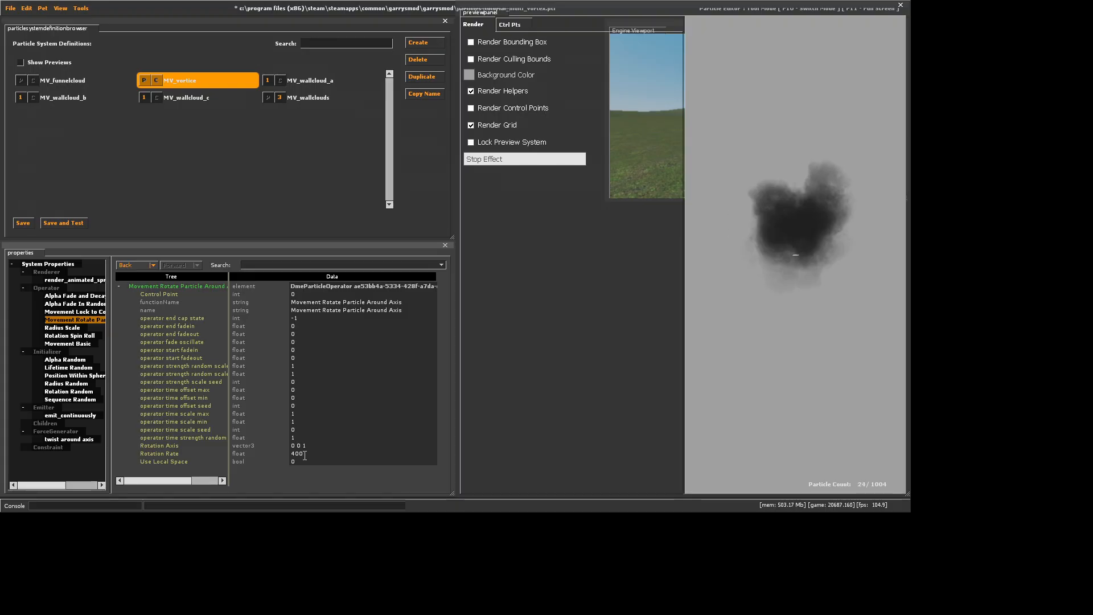
{"action": "left_click", "coordinate": [69, 336]}
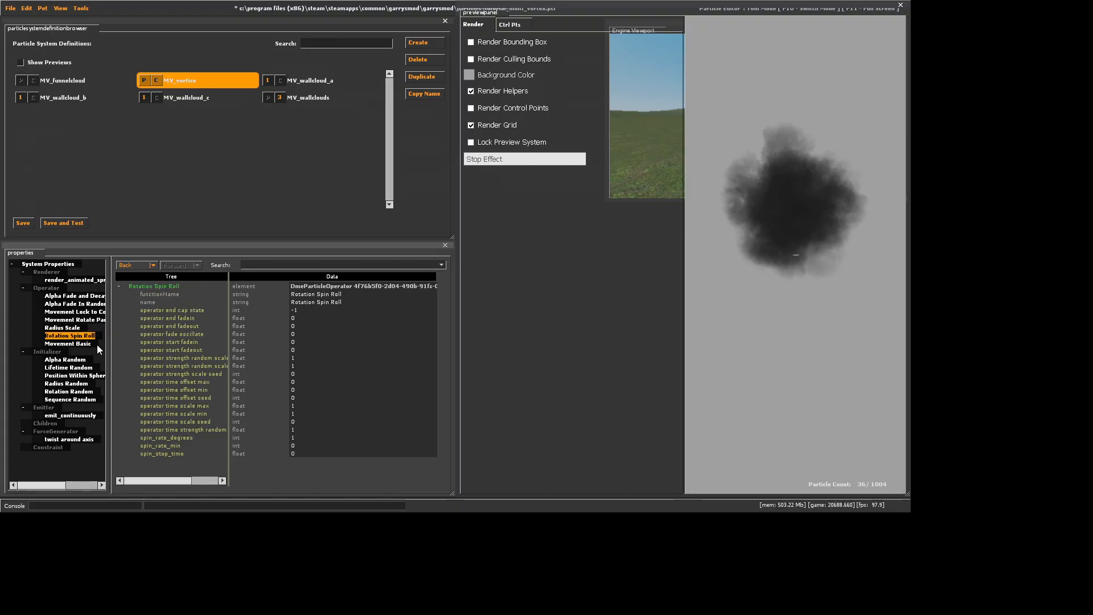
{"action": "left_click", "coordinate": [315, 439]}
{"action": "type", "text": "3"}
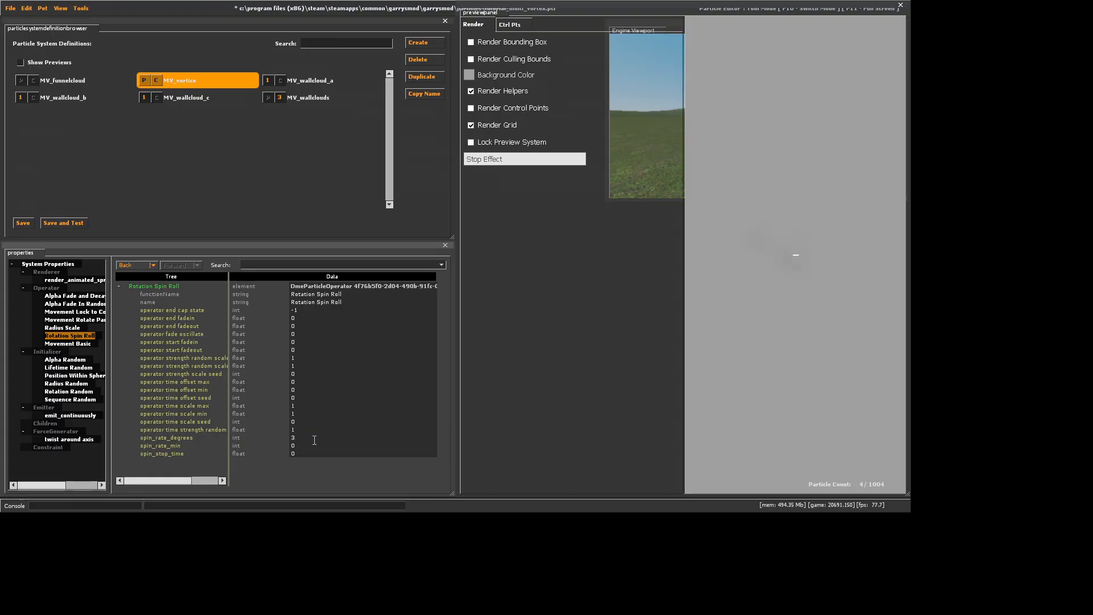
Set radius_end_scale of MV_vortice's Radius Scale to 3, and lifetime_max and lifetime_min of its Lifetime Random to 3
{"action": "left_click", "coordinate": [73, 327]}
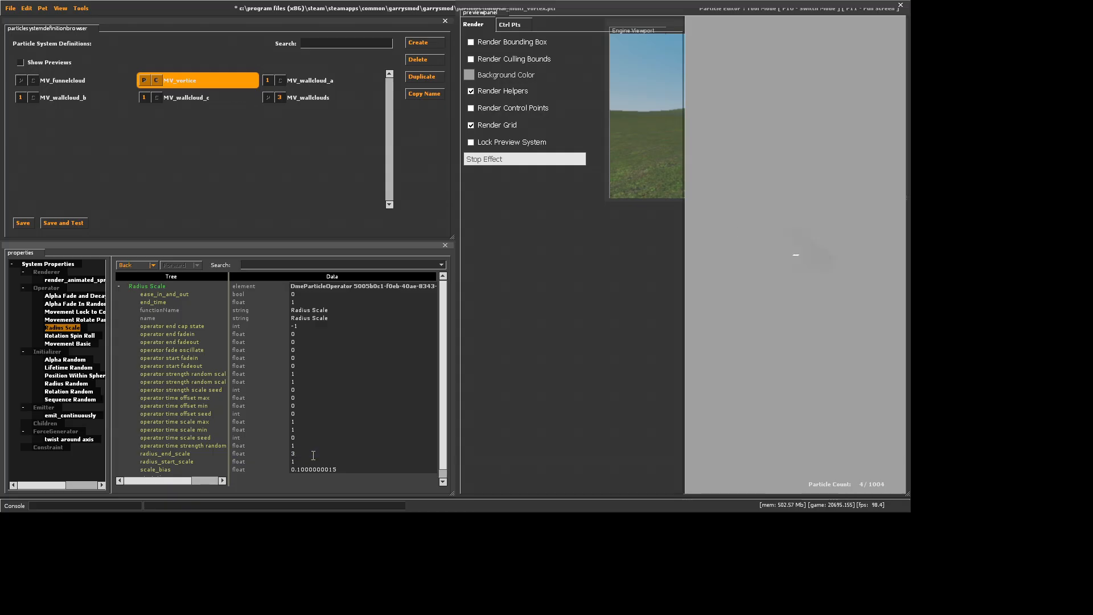
{"action": "left_click", "coordinate": [73, 368]}
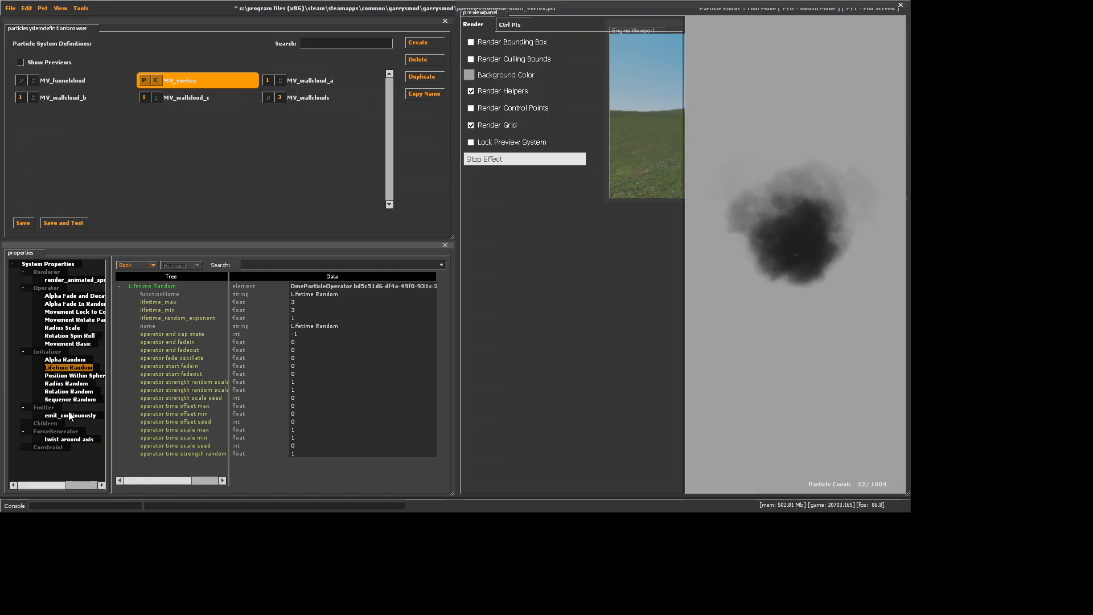
Compare the Movement Basic gravity with that of MV_funnelcloud and set MV_vortice's gravity to 0 0 3000
{"action": "left_click", "coordinate": [69, 343]}
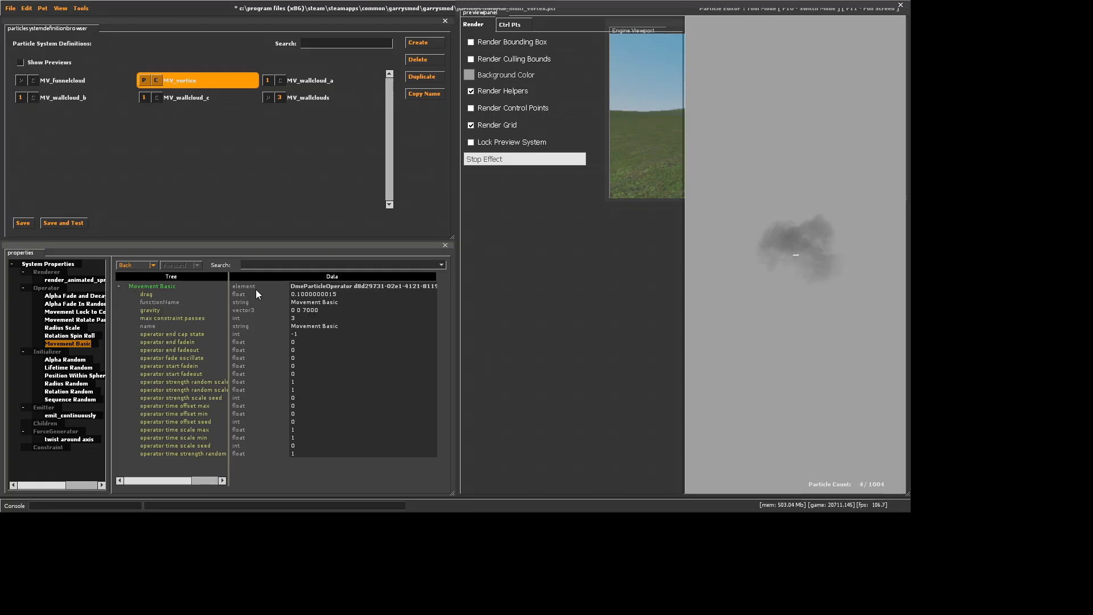
{"action": "left_click", "coordinate": [98, 80]}
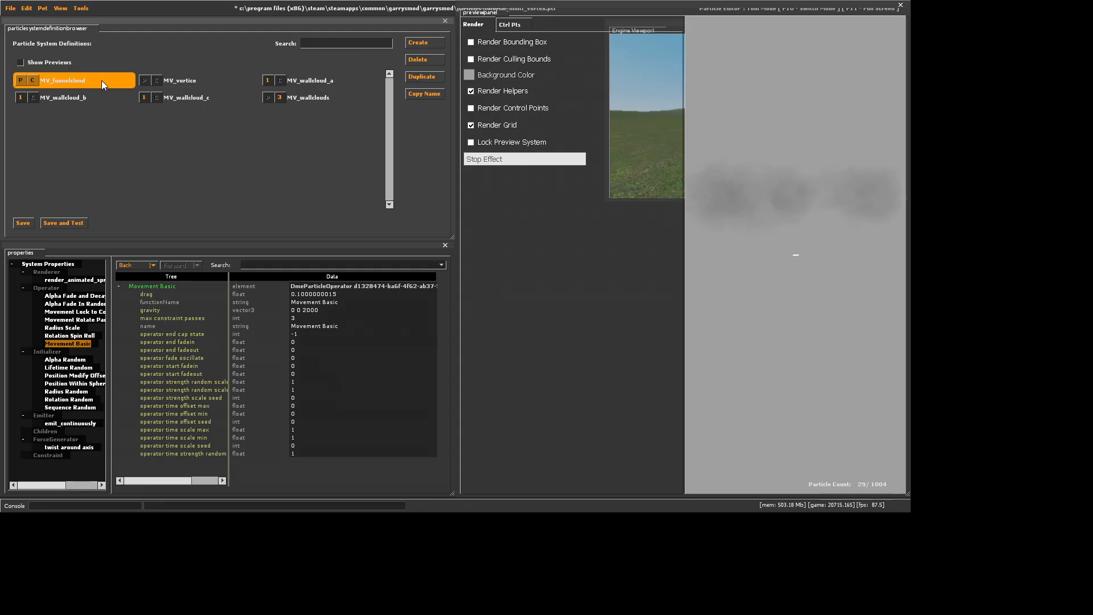
{"action": "left_click", "coordinate": [187, 82]}
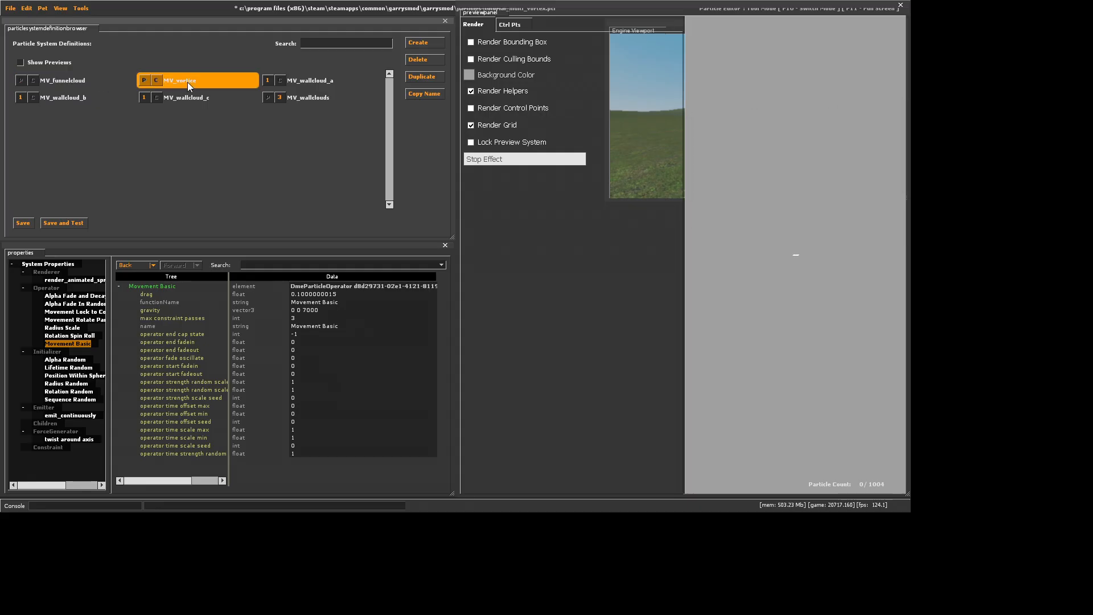
{"action": "left_click", "coordinate": [308, 311]}
{"action": "key", "text": "BackSpace"}
{"action": "type", "text": "3"}
{"action": "key", "text": "Return"}
Set radius_max and radius_min of MV_vortice's Radius Random initializer to 800
{"action": "left_click", "coordinate": [66, 383]}
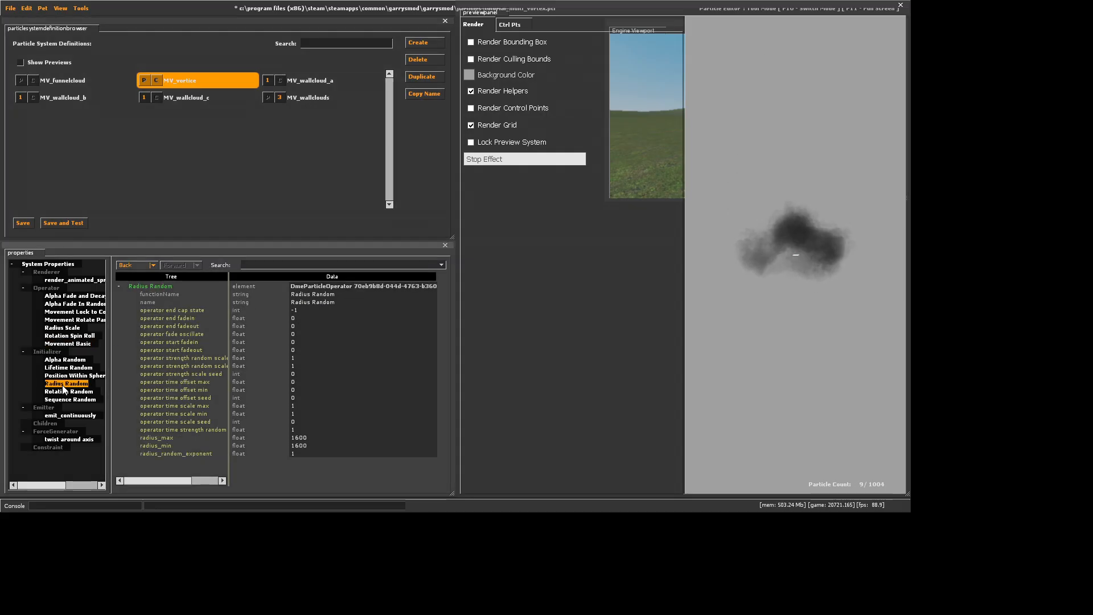
{"action": "key", "text": "super"}
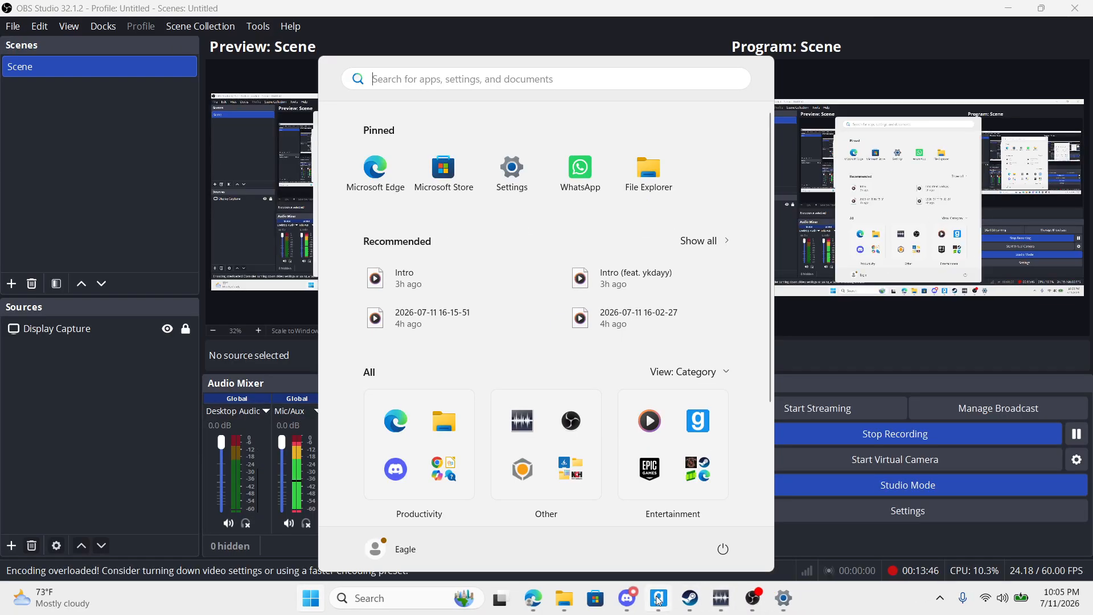
{"action": "left_click", "coordinate": [659, 598]}
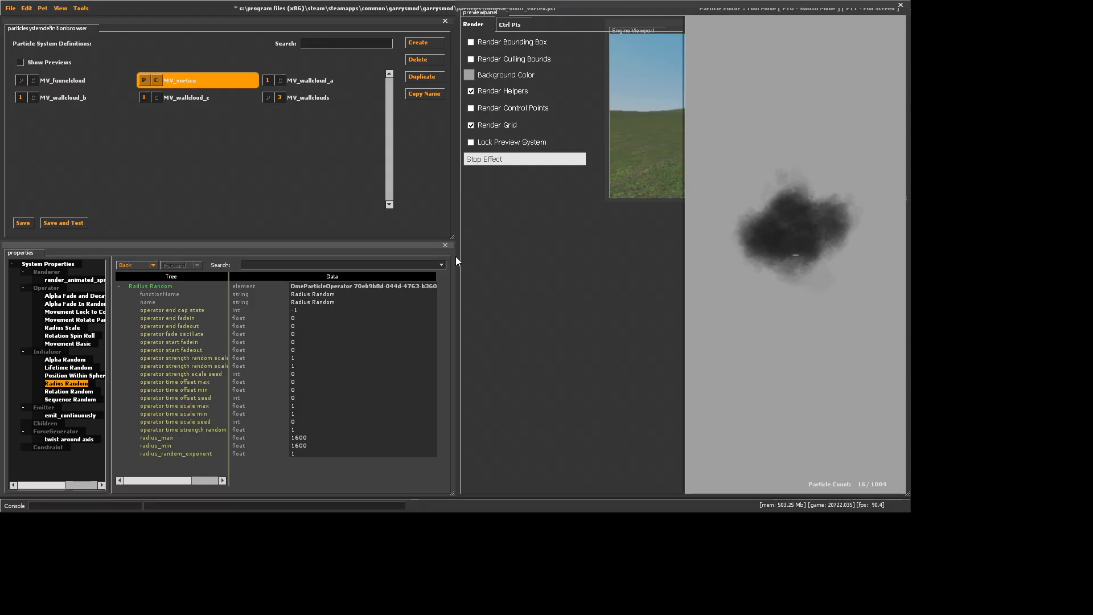
{"action": "left_click", "coordinate": [300, 438]}
{"action": "key", "text": "BackSpace"}
{"action": "key", "text": "BackSpace"}
{"action": "type", "text": "8"}
{"action": "key", "text": "Return"}
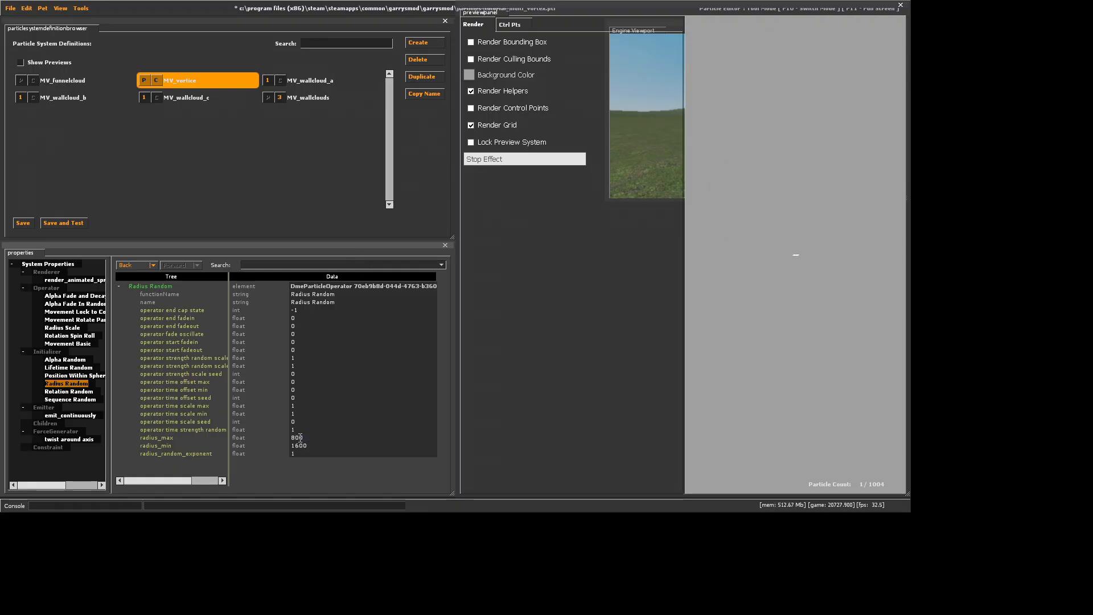
{"action": "left_click", "coordinate": [301, 446]}
{"action": "key", "text": "BackSpace"}
{"action": "key", "text": "BackSpace"}
{"action": "type", "text": "8"}
{"action": "key", "text": "Return"}
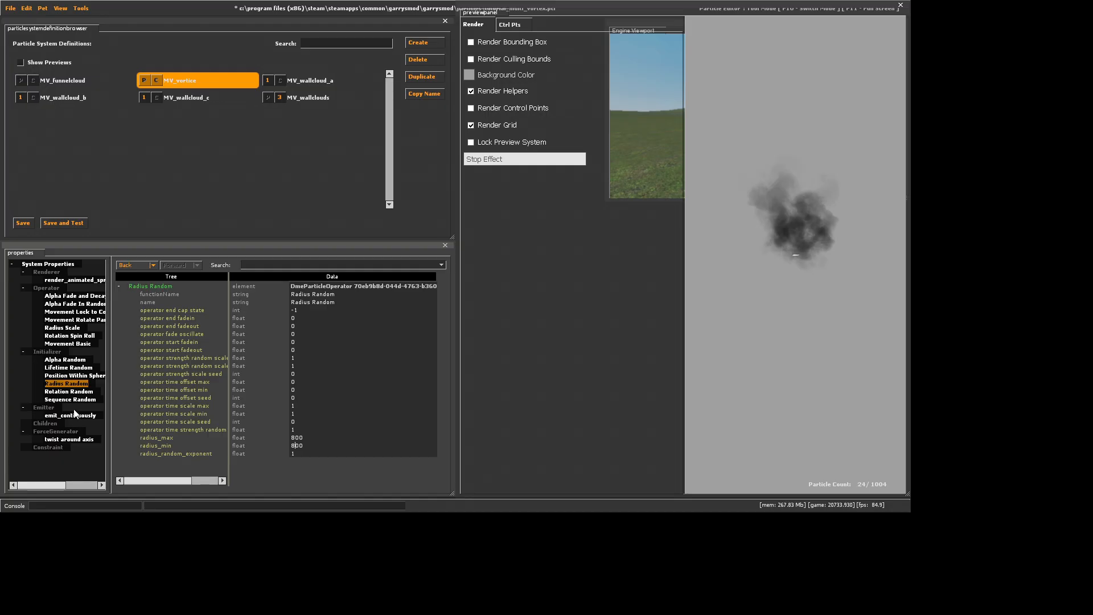
{"action": "key", "text": "super"}
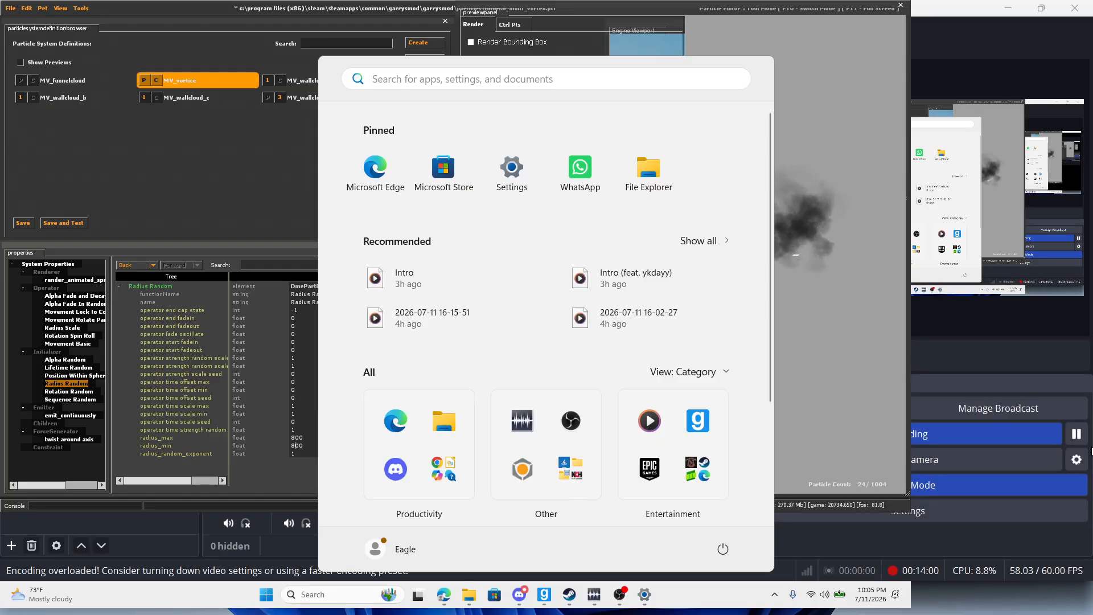